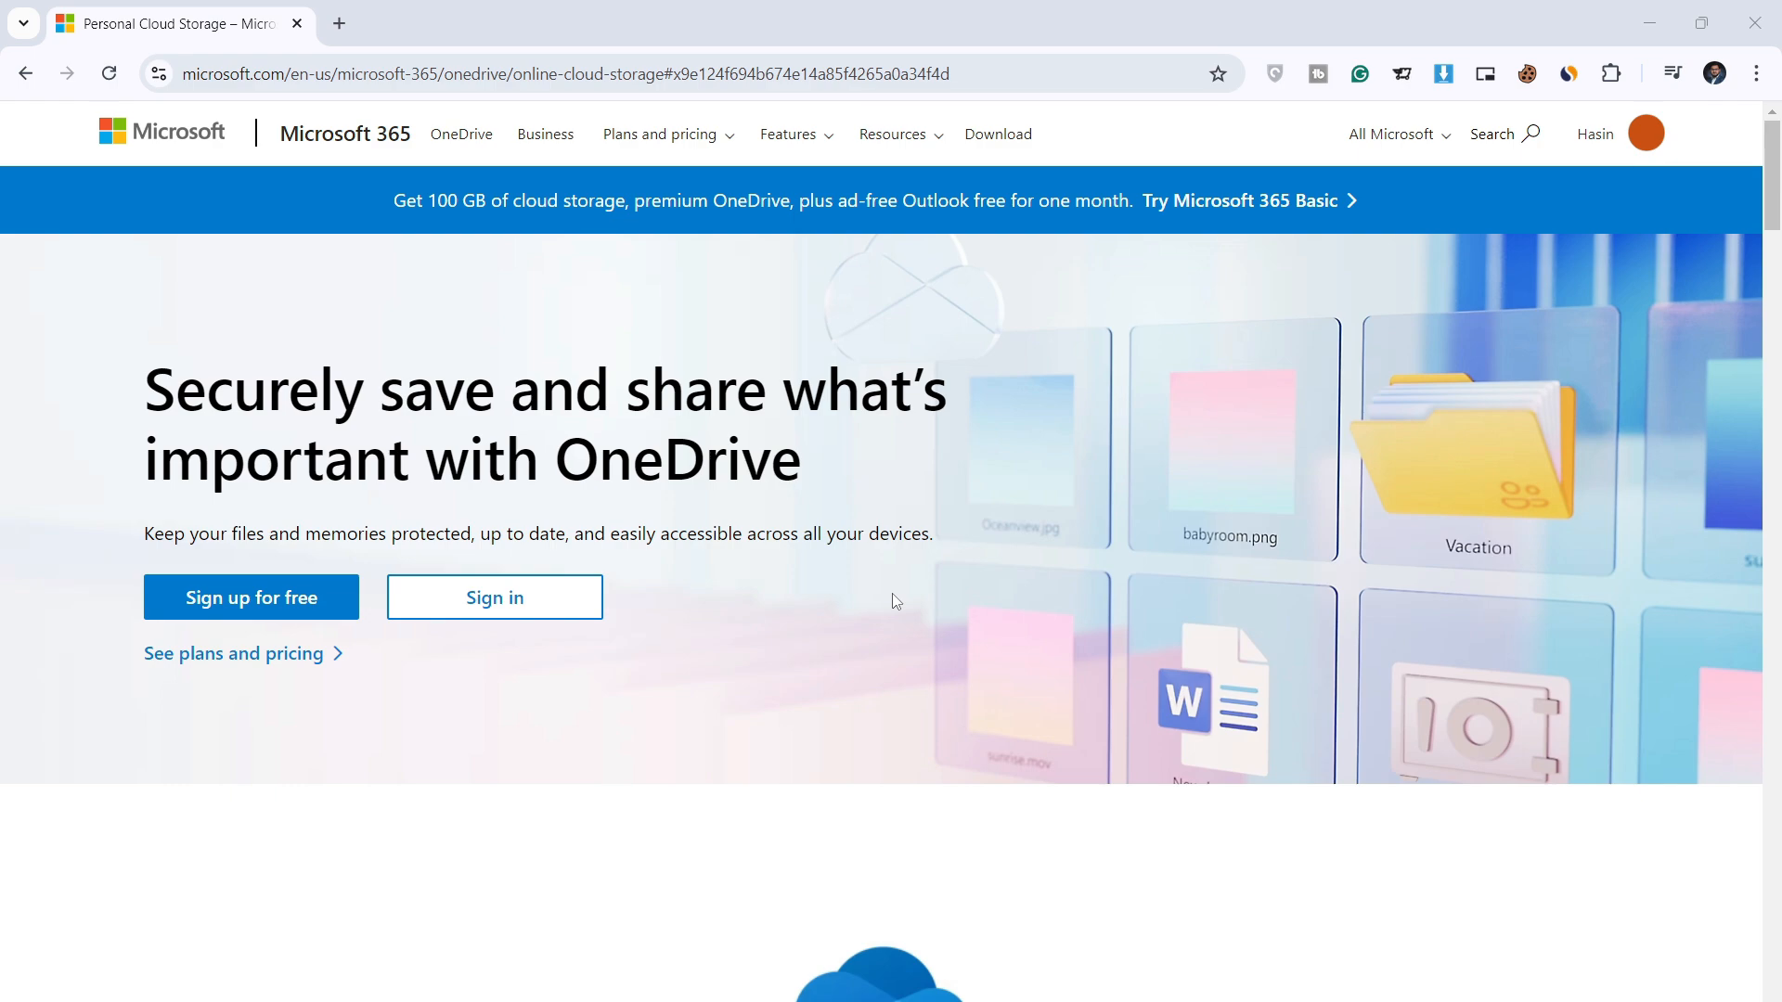
{"action": "scroll", "coordinate": [563, 847], "scroll_direction": "down", "scroll_amount": 3}
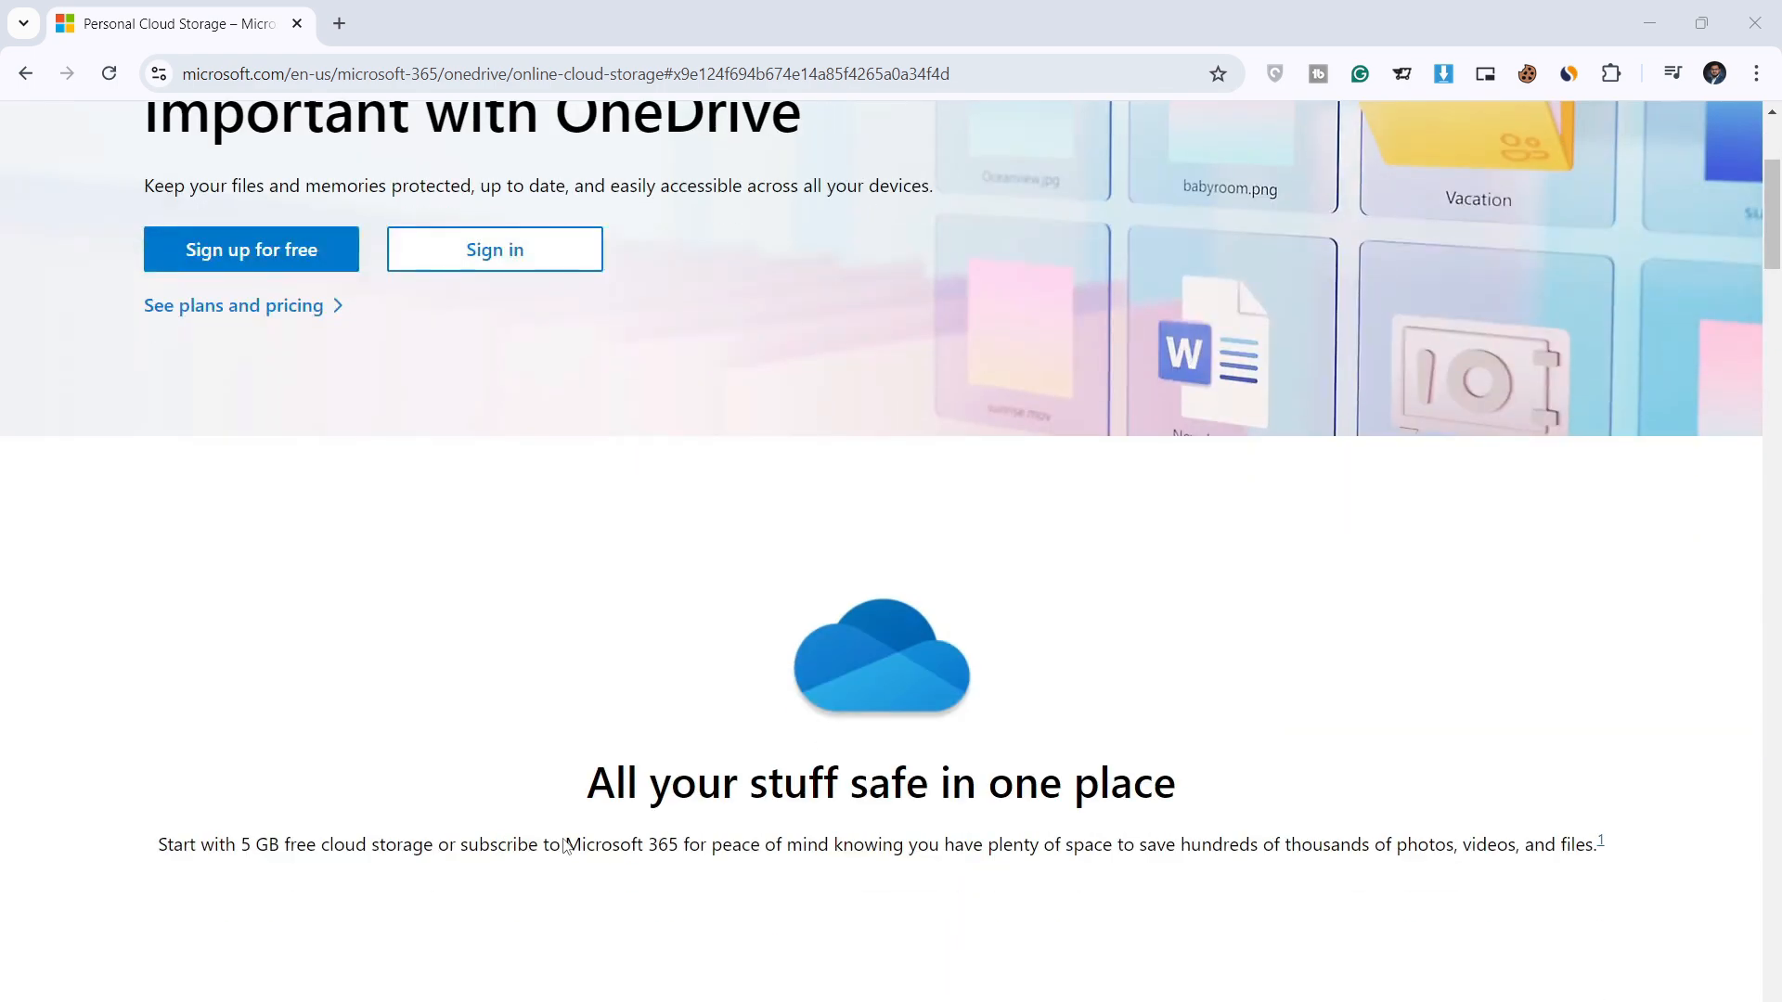
{"action": "scroll", "coordinate": [564, 846], "scroll_direction": "down", "scroll_amount": 15}
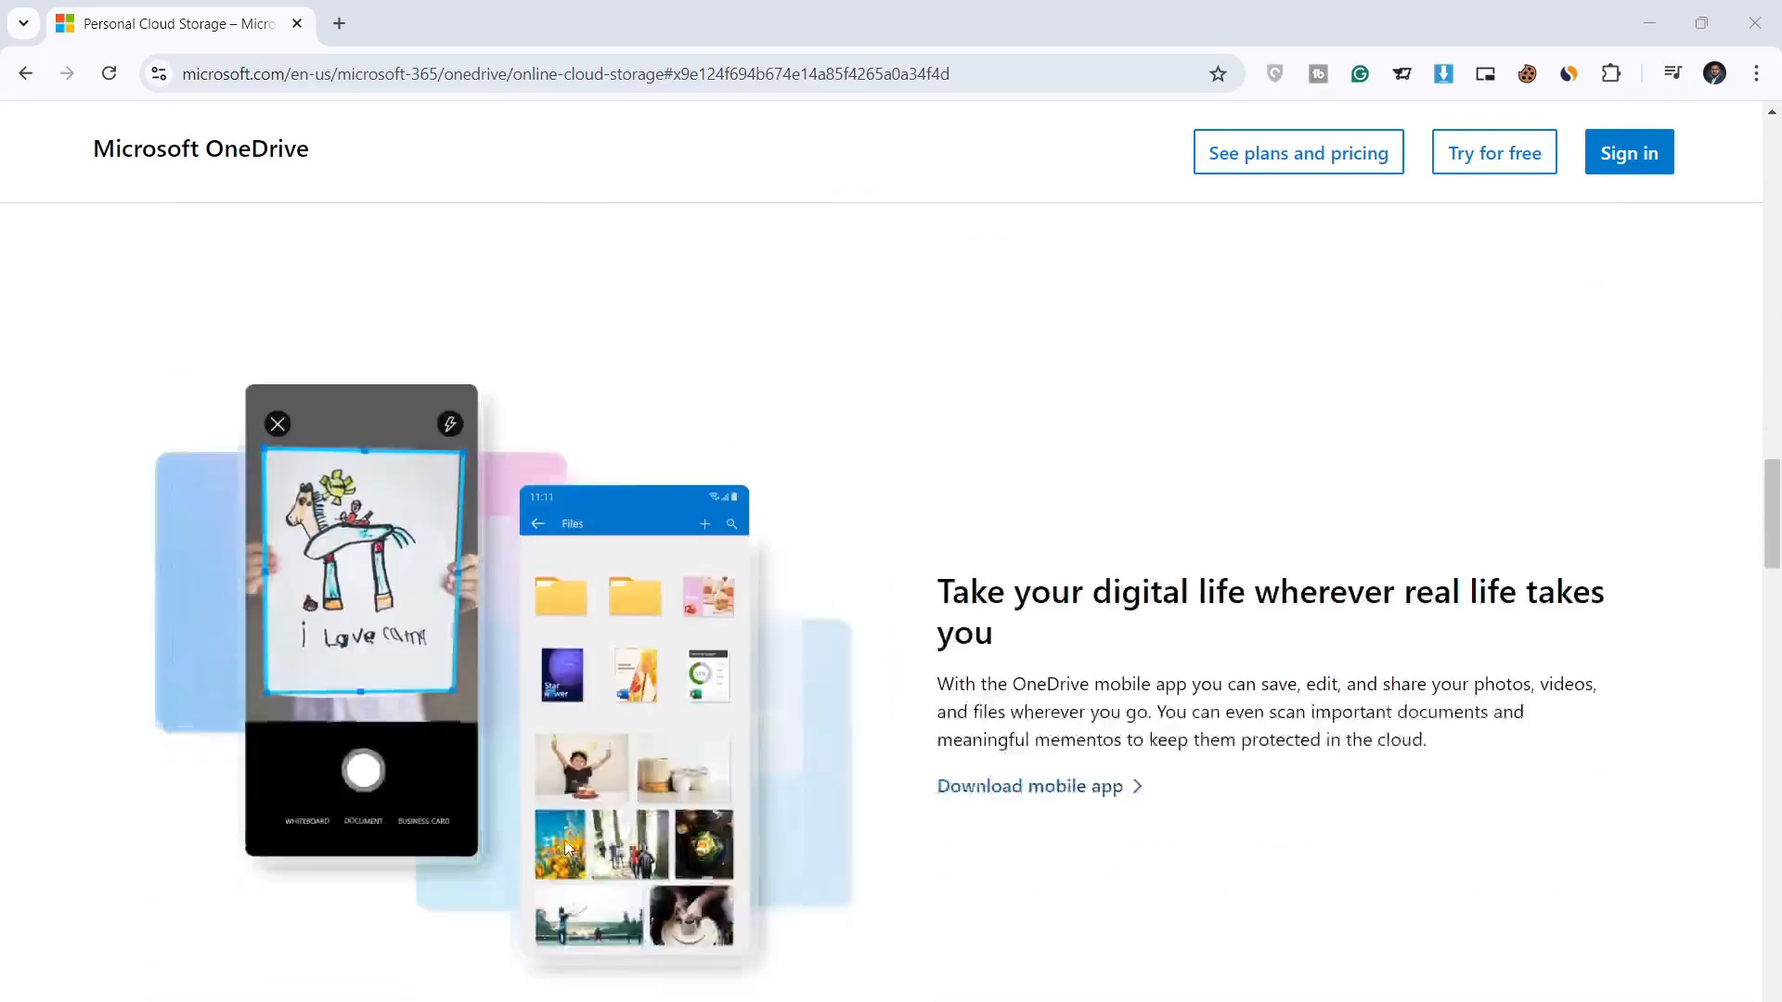
{"action": "scroll", "coordinate": [566, 847], "scroll_direction": "down", "scroll_amount": 20}
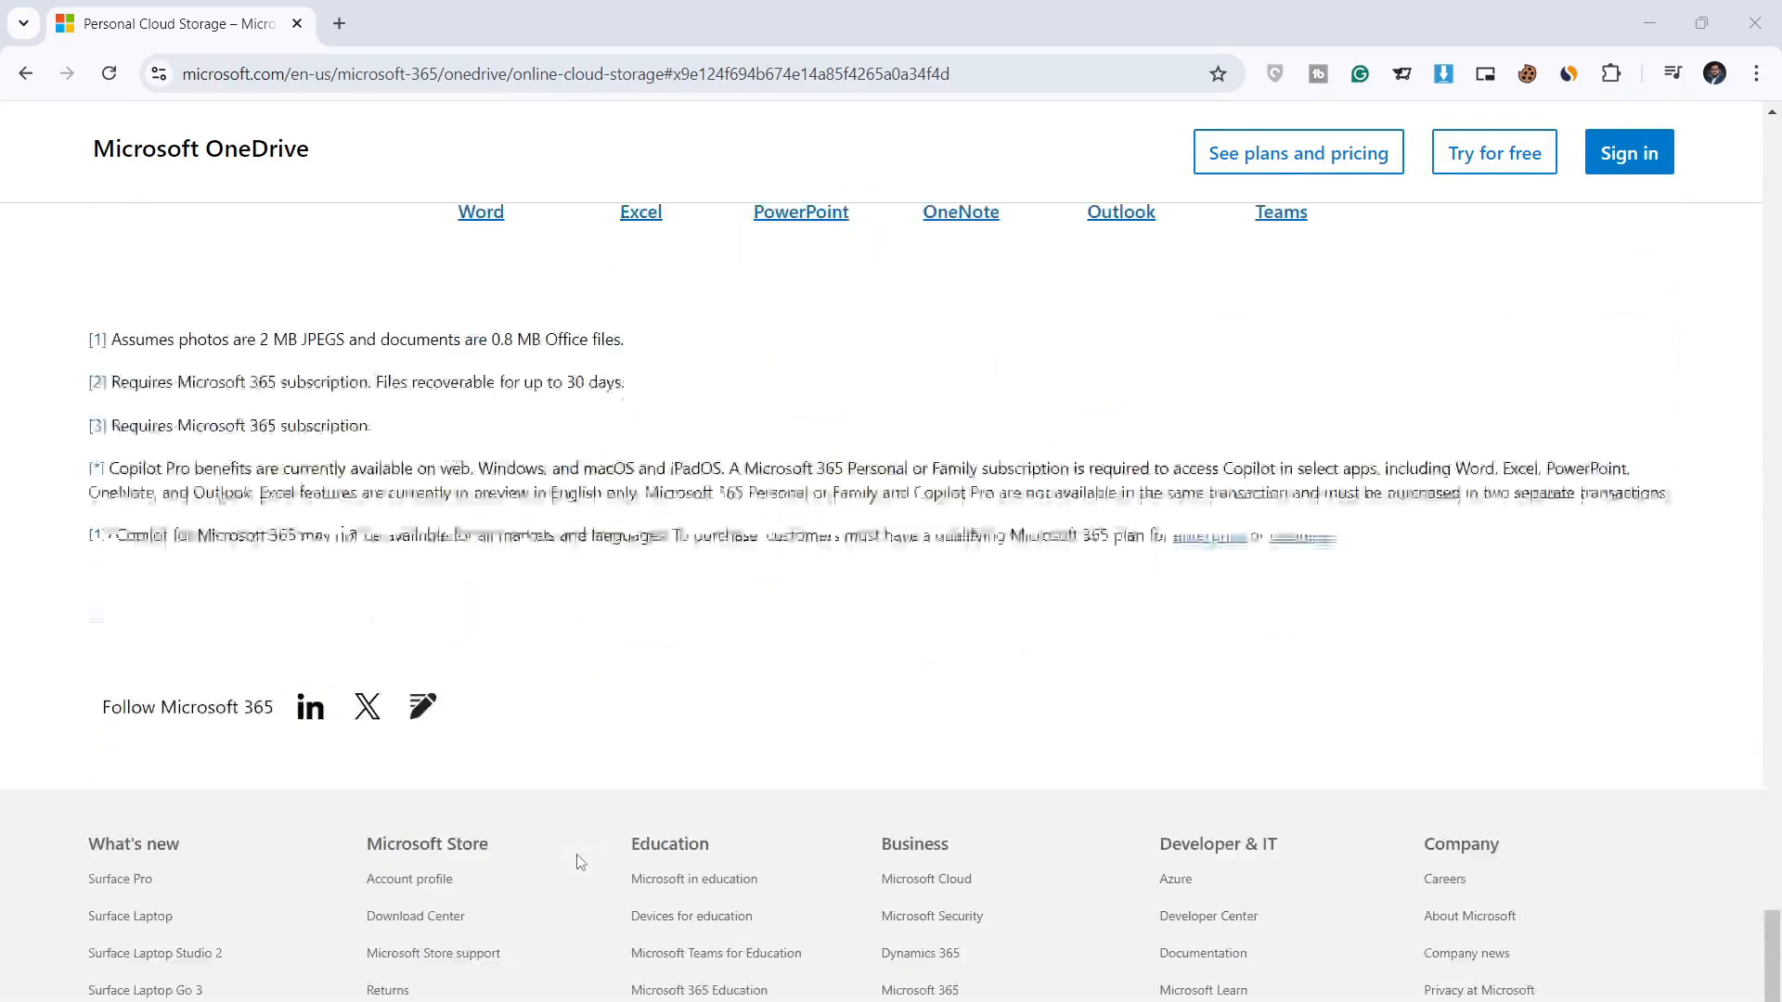
{"action": "scroll", "coordinate": [577, 856], "scroll_direction": "up", "scroll_amount": 7}
{"action": "scroll", "coordinate": [560, 912], "scroll_direction": "up", "scroll_amount": 15}
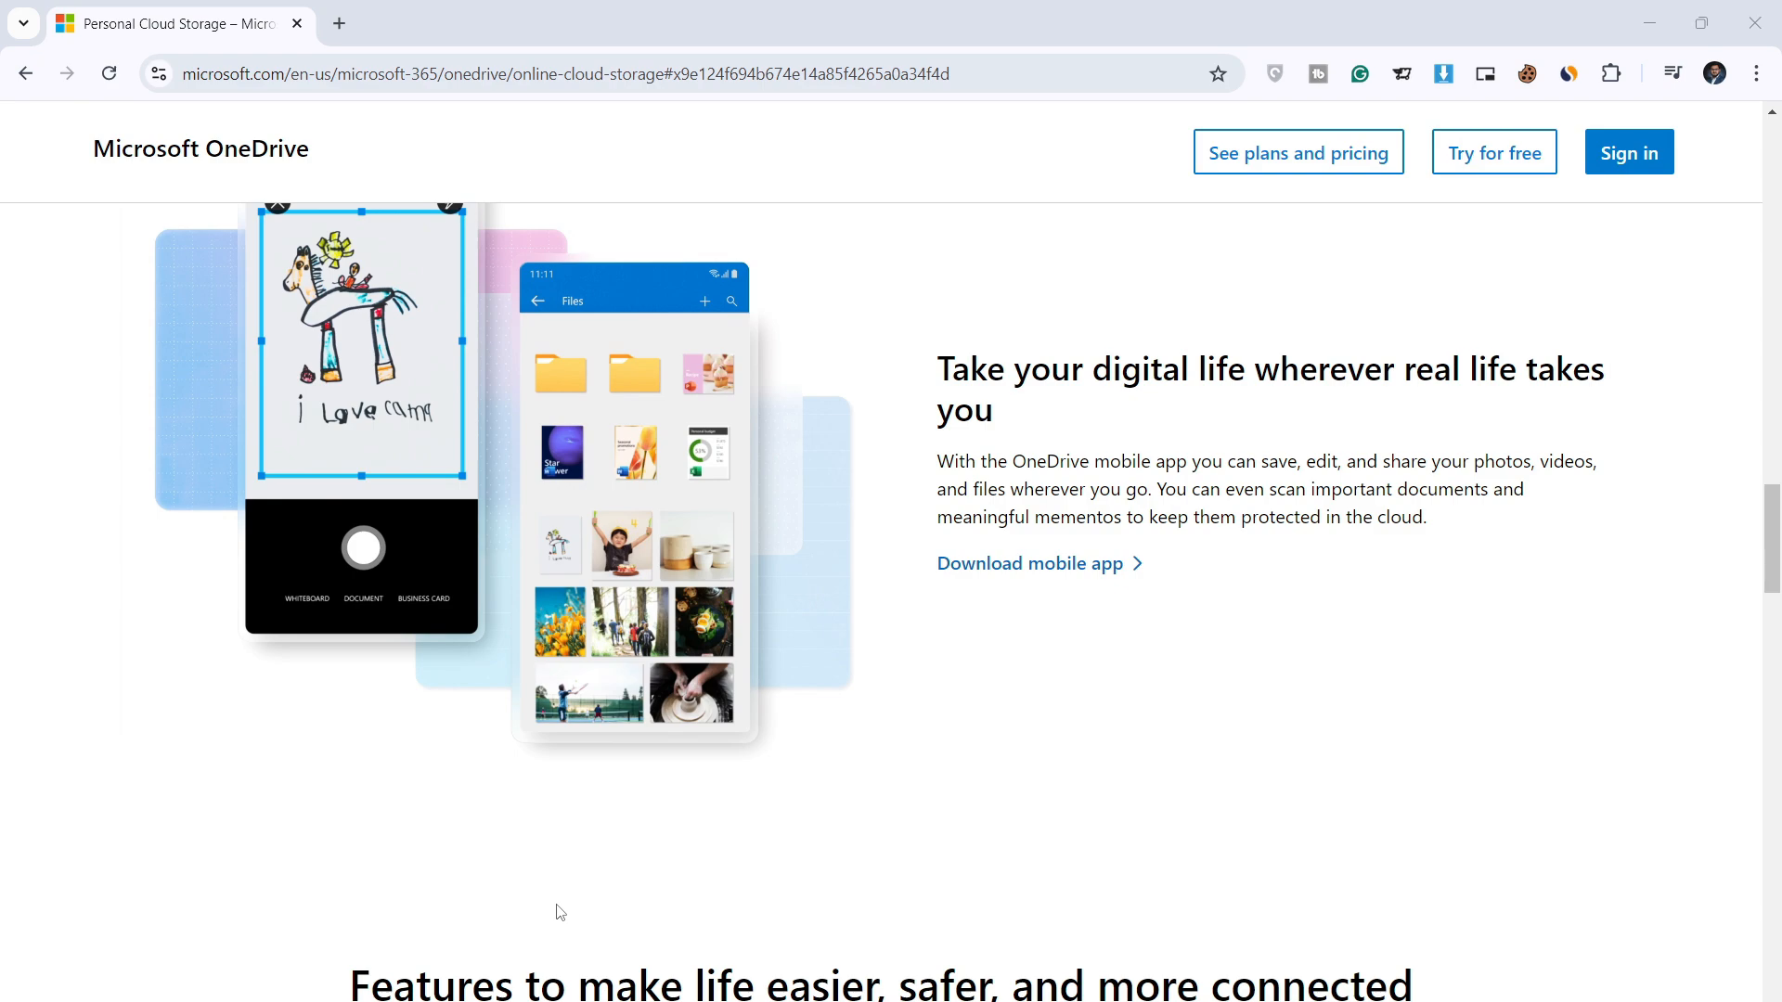
{"action": "scroll", "coordinate": [582, 908], "scroll_direction": "up", "scroll_amount": 5}
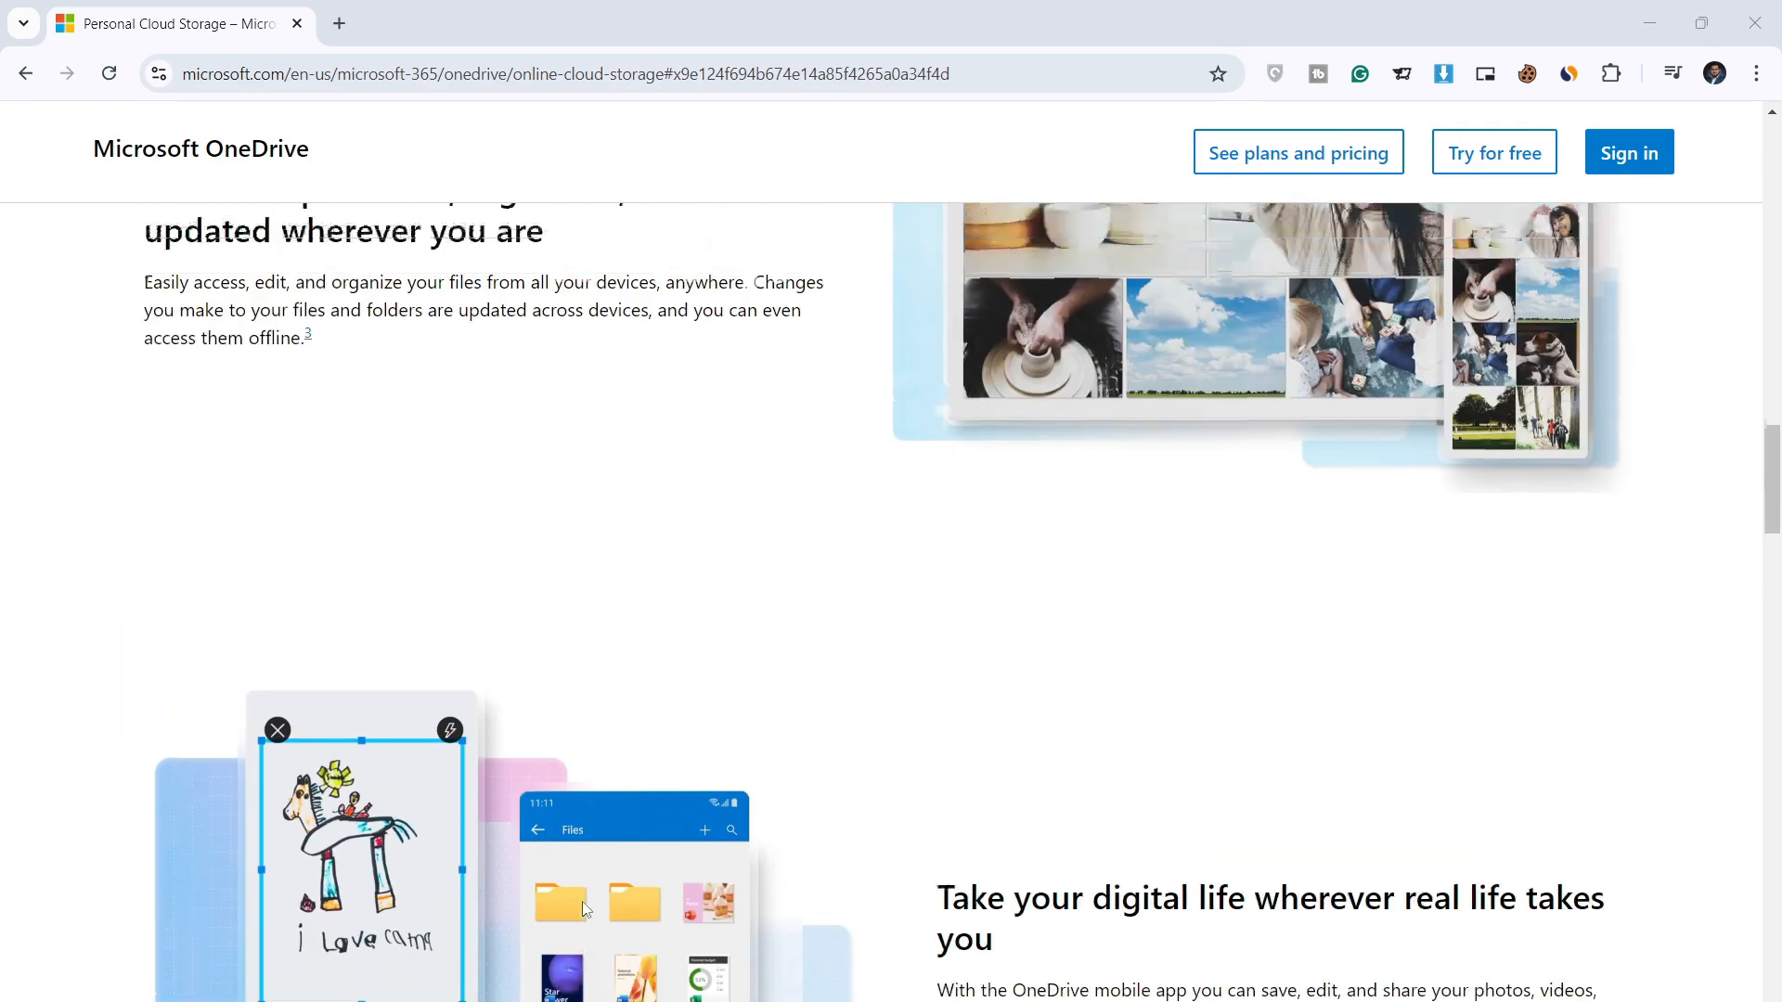
{"action": "scroll", "coordinate": [582, 906], "scroll_direction": "up", "scroll_amount": 4}
{"action": "scroll", "coordinate": [586, 909], "scroll_direction": "up", "scroll_amount": 9}
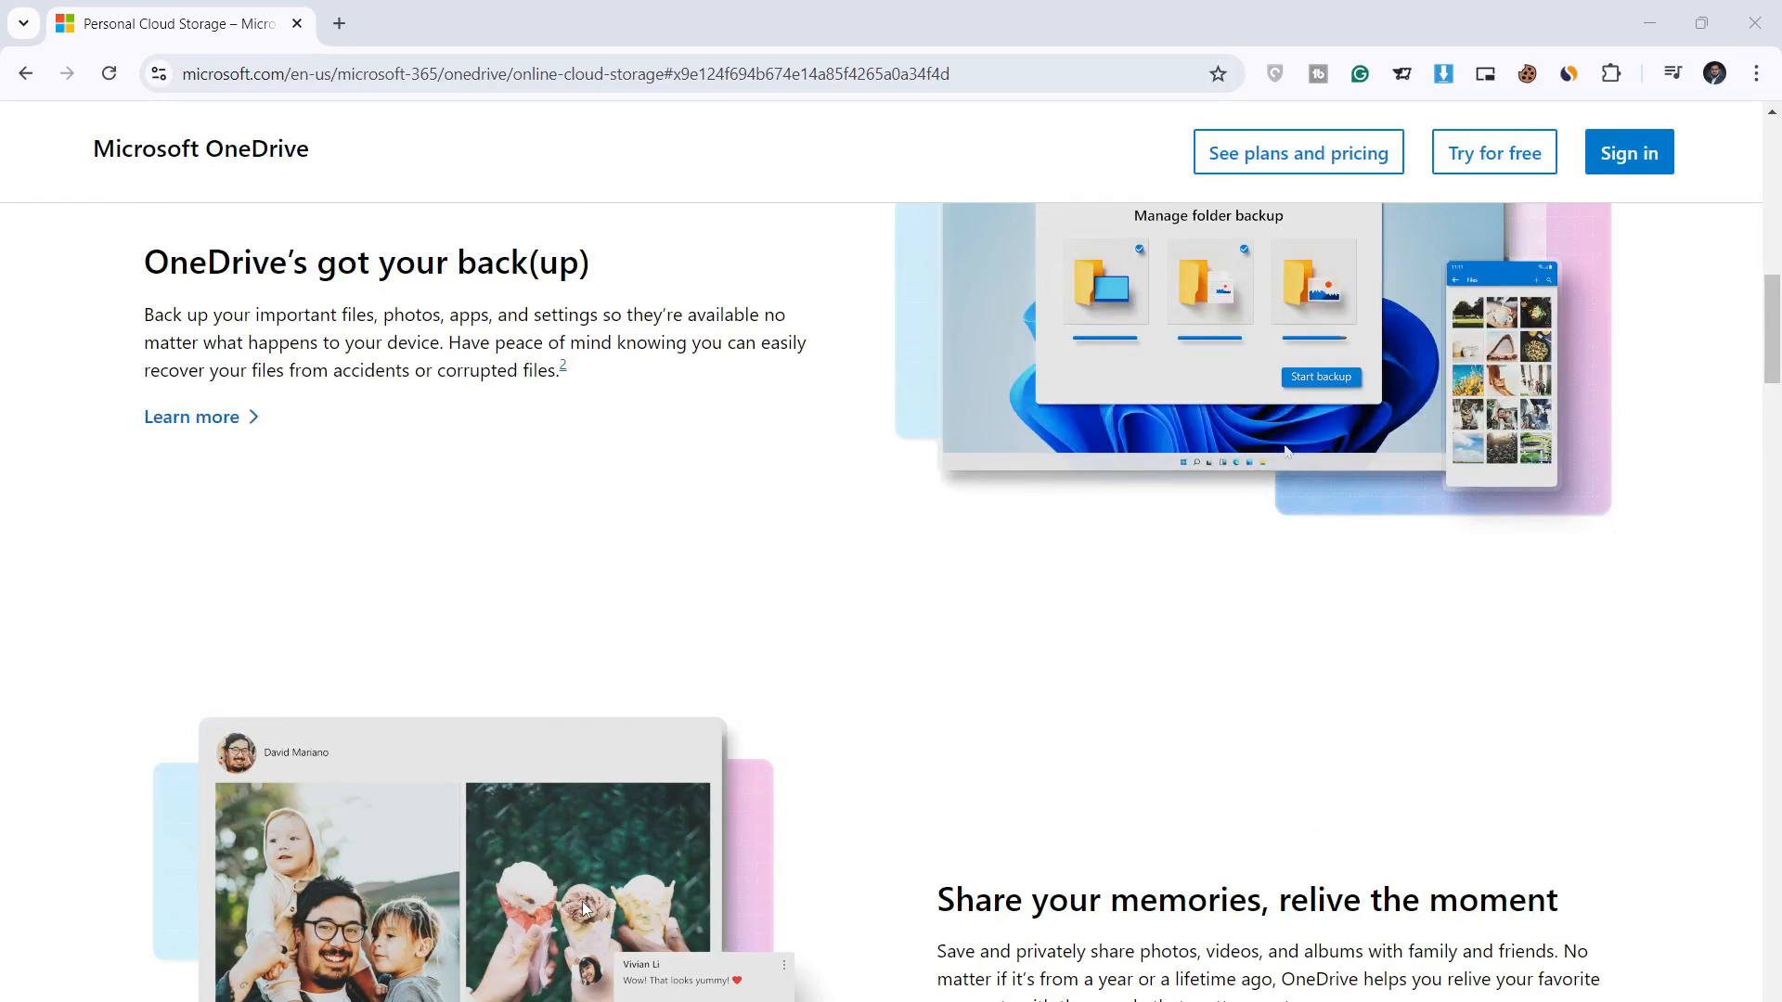
{"action": "scroll", "coordinate": [584, 908], "scroll_direction": "up", "scroll_amount": 13}
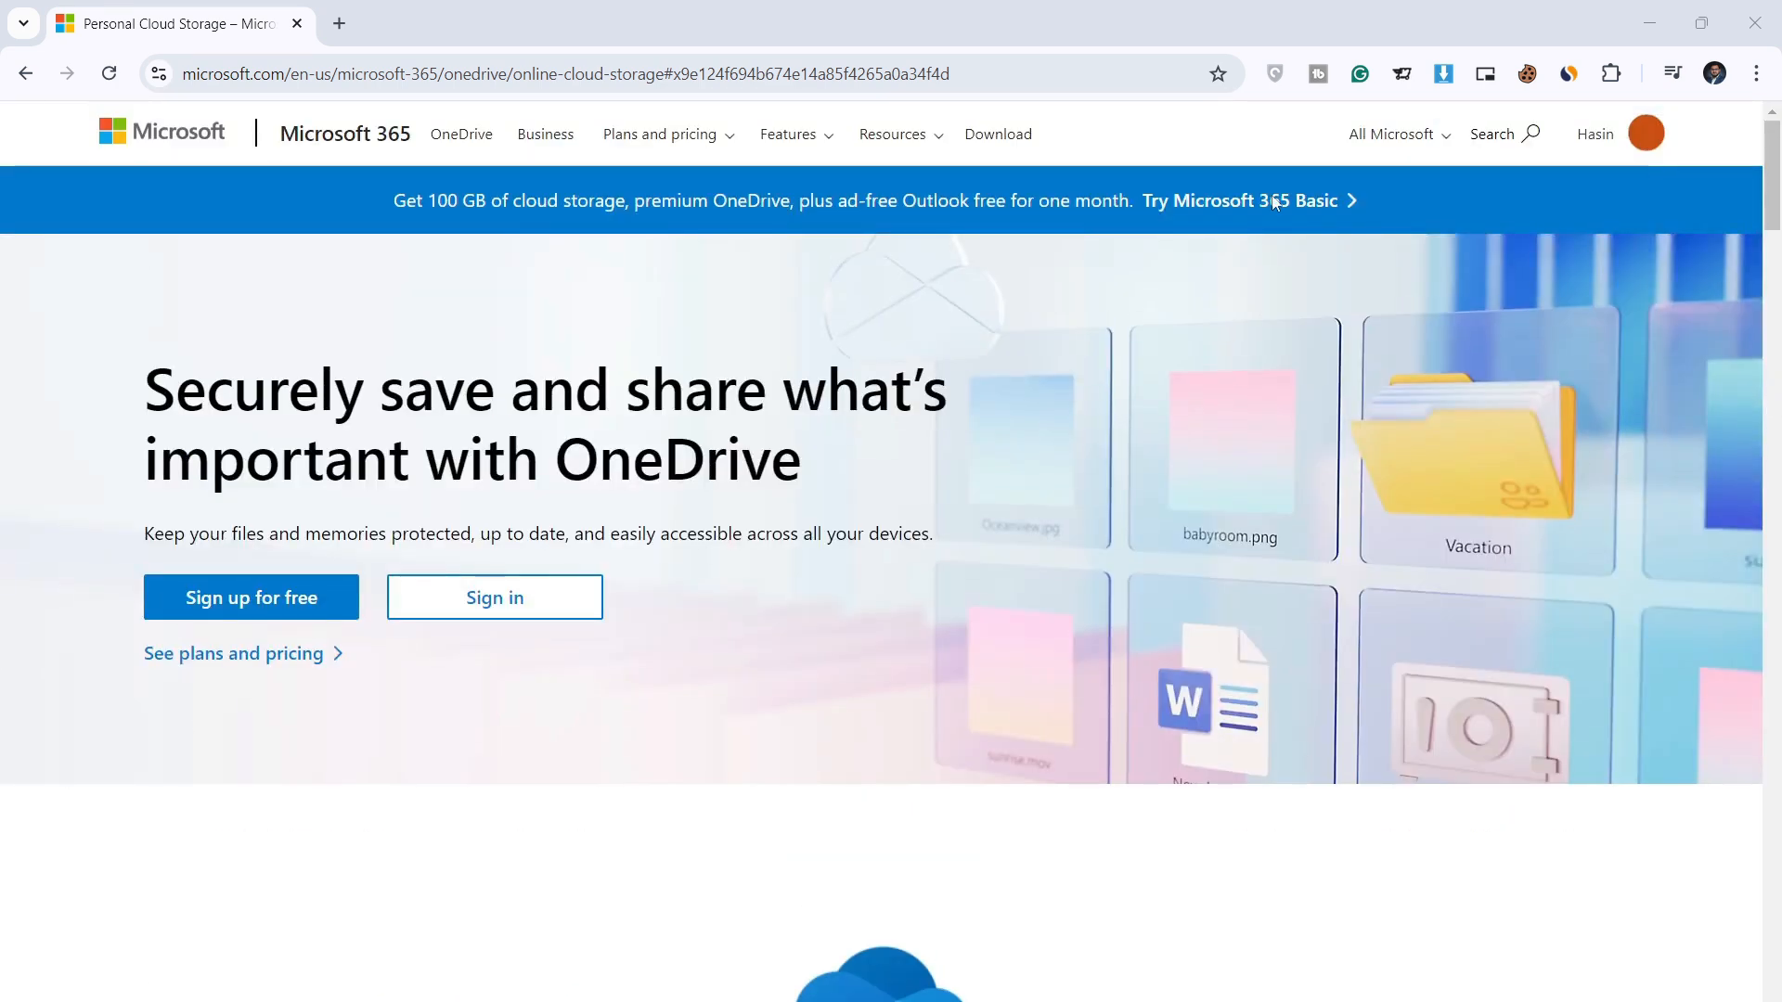
Step: In a new tab, Google 'onedrive' and open Microsoft's Download OneDrive sitelink
{"action": "left_click", "coordinate": [338, 23]}
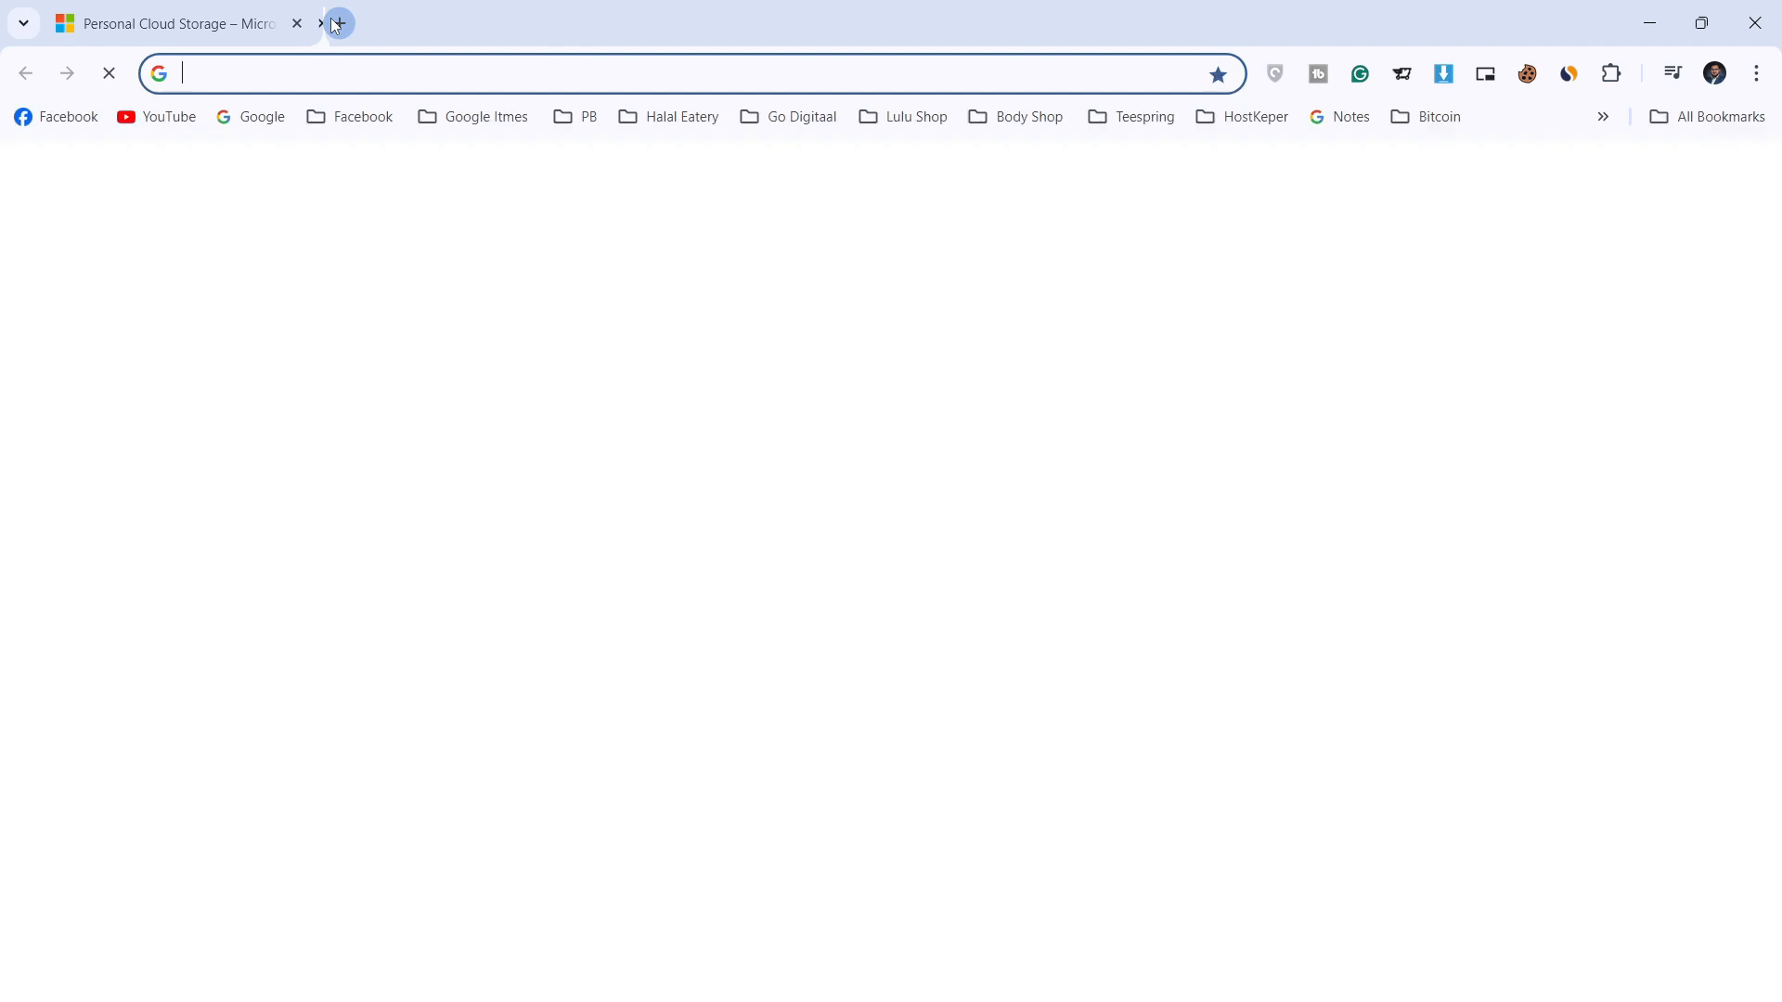
{"action": "type", "text": "googl"}
{"action": "key", "text": "Return"}
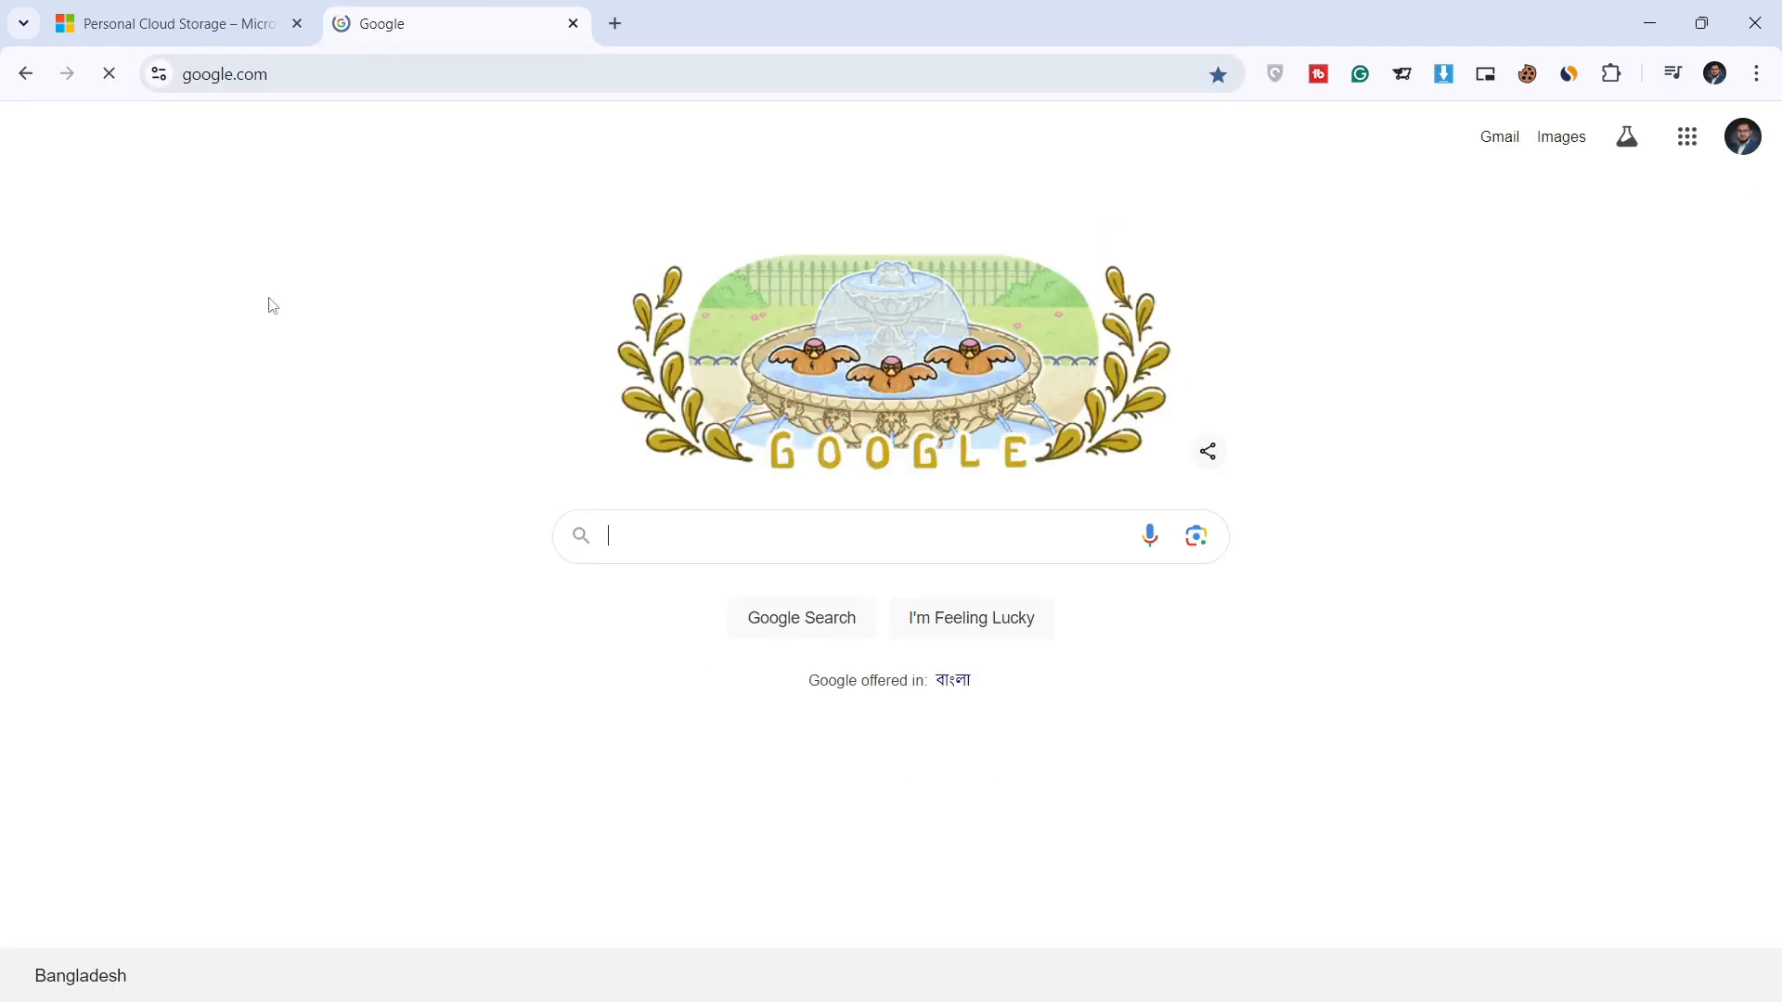
{"action": "left_click", "coordinate": [822, 553]}
{"action": "type", "text": "onedrive"}
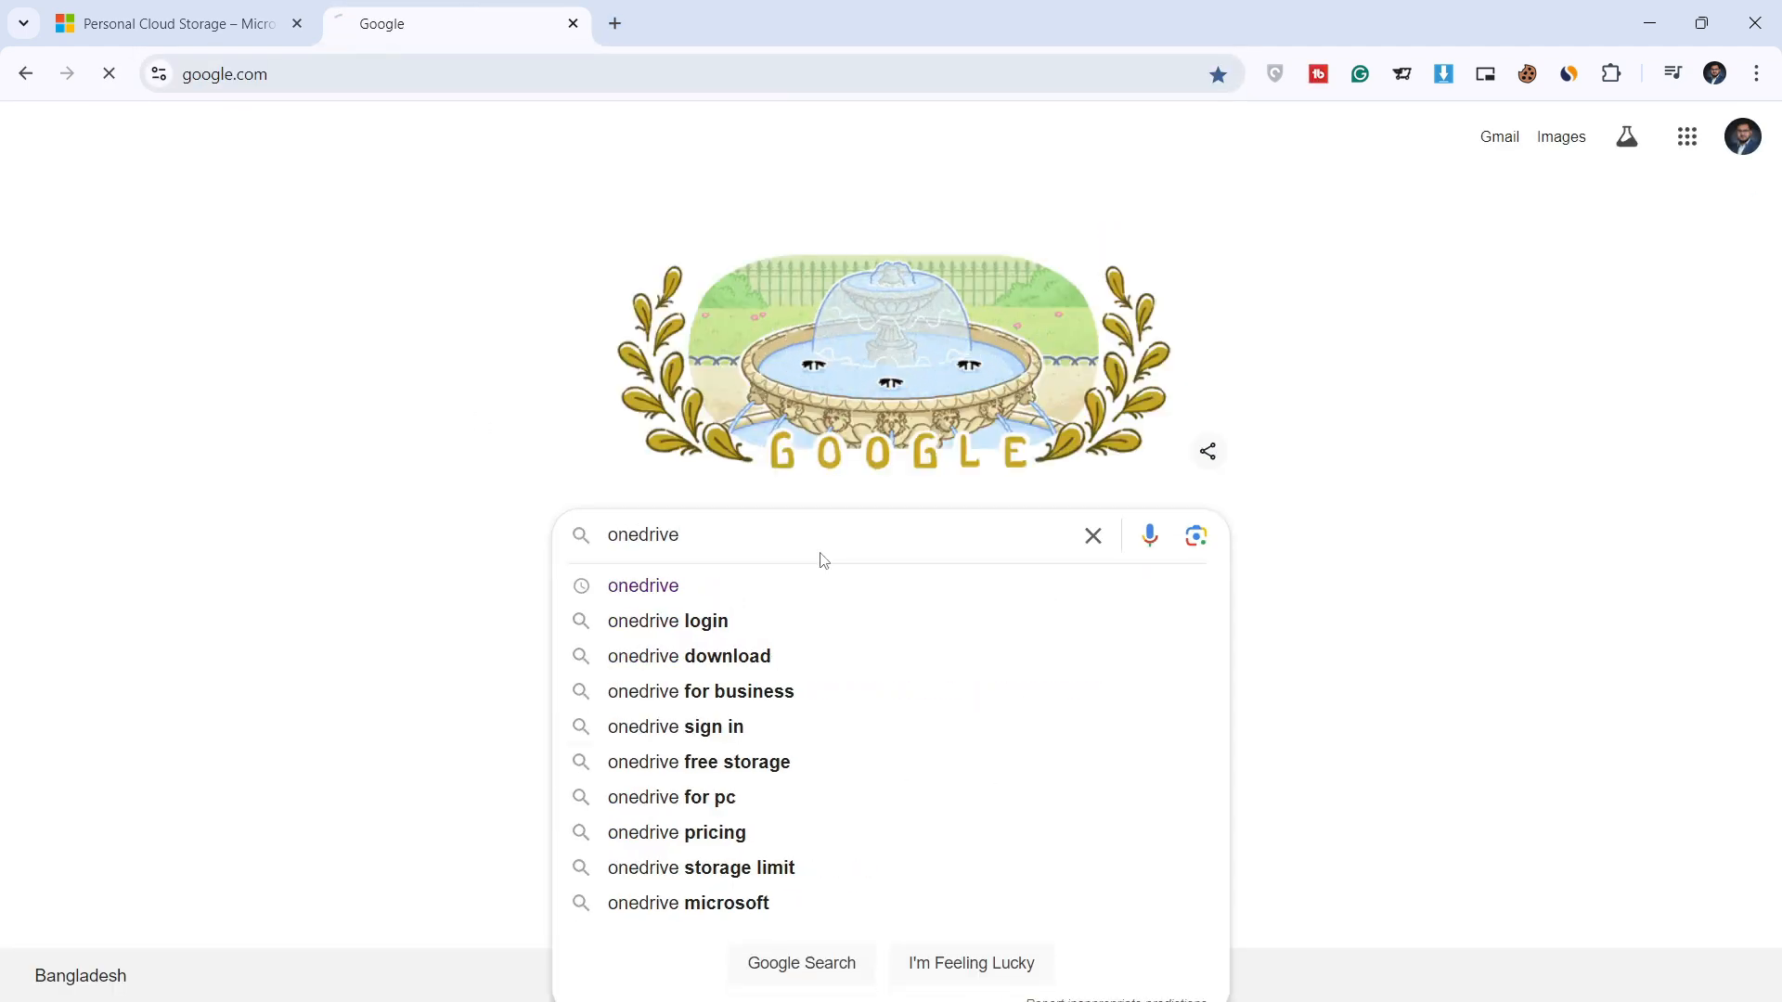
{"action": "key", "text": "Return"}
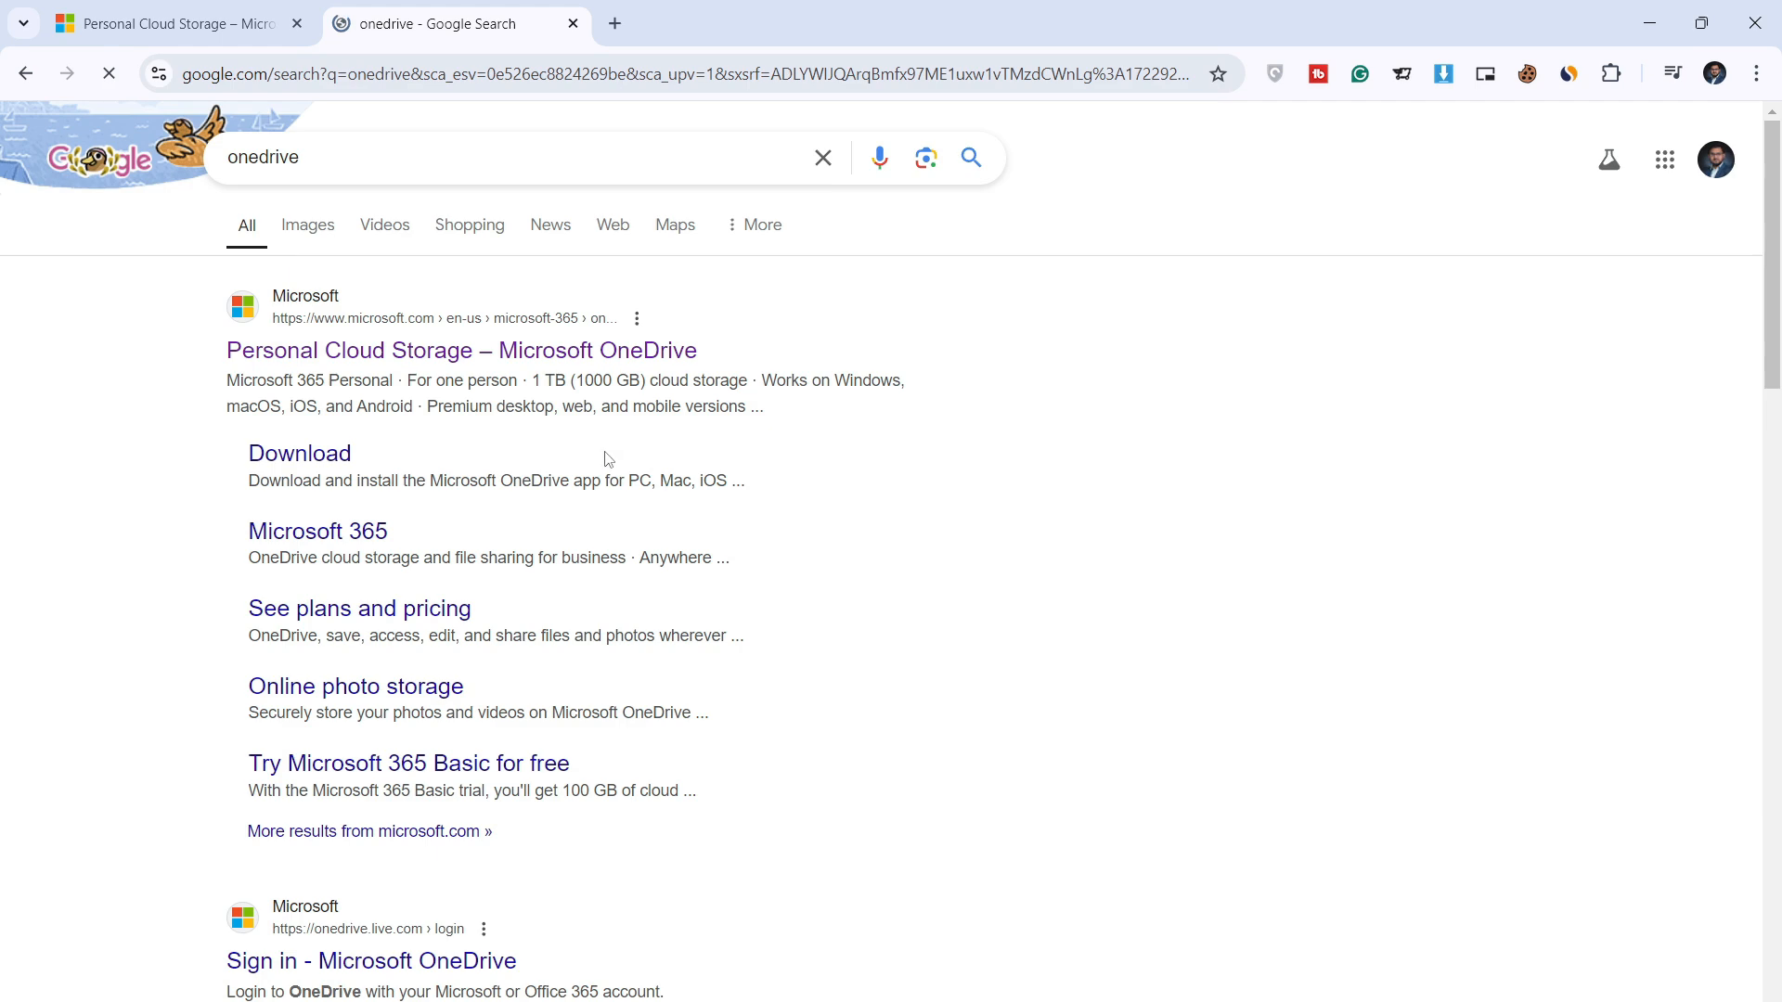
{"action": "left_click", "coordinate": [311, 475]}
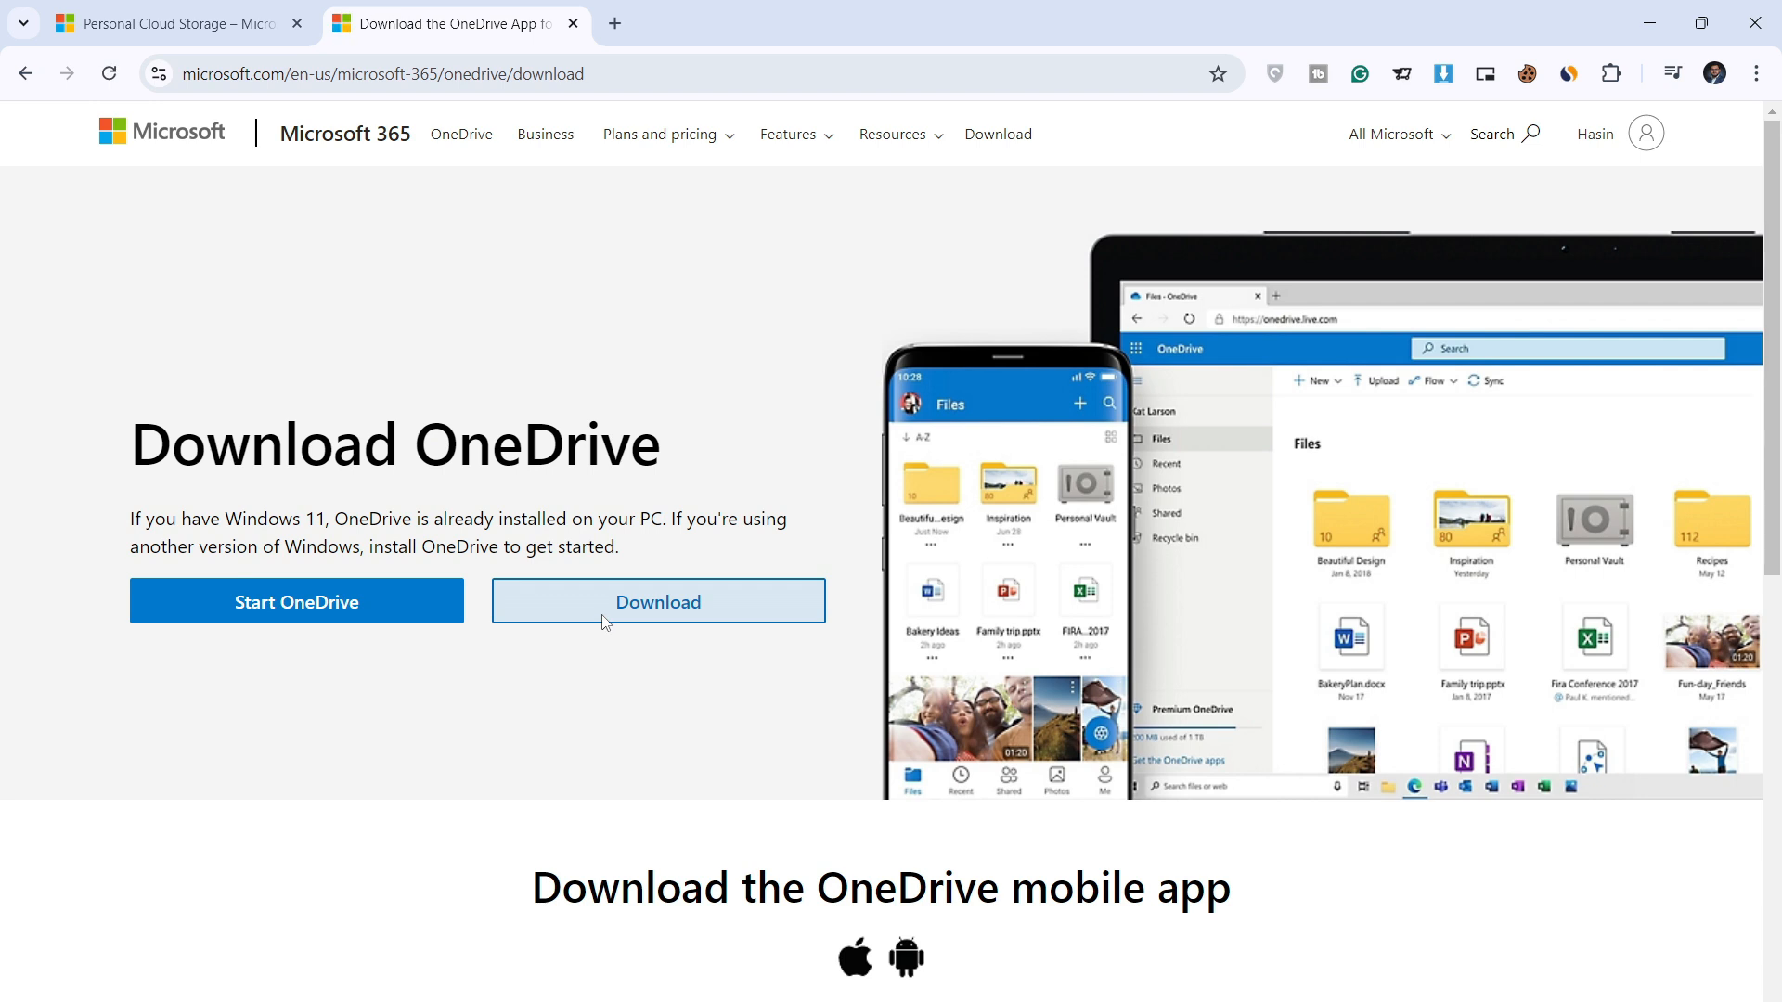
Step: Download OneDriveSetup.exe (66.9 MB) and run it from the browser's downloads list
{"action": "left_click", "coordinate": [604, 622]}
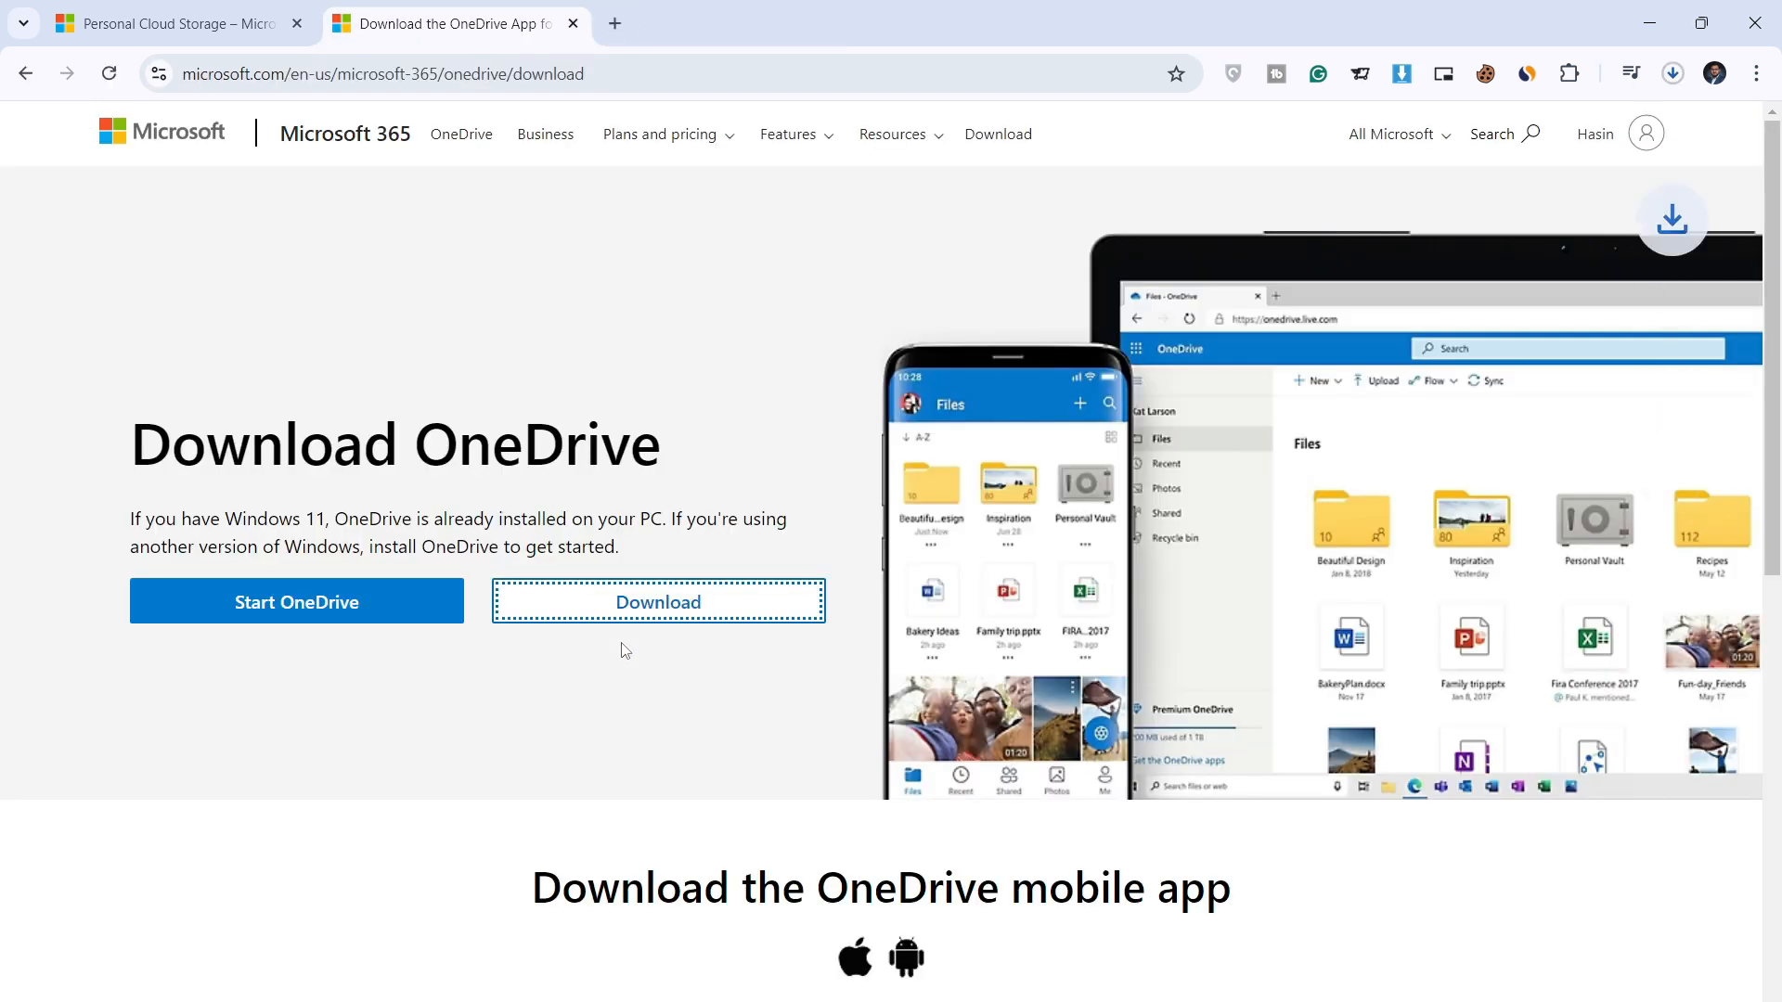
{"action": "left_click", "coordinate": [1672, 73]}
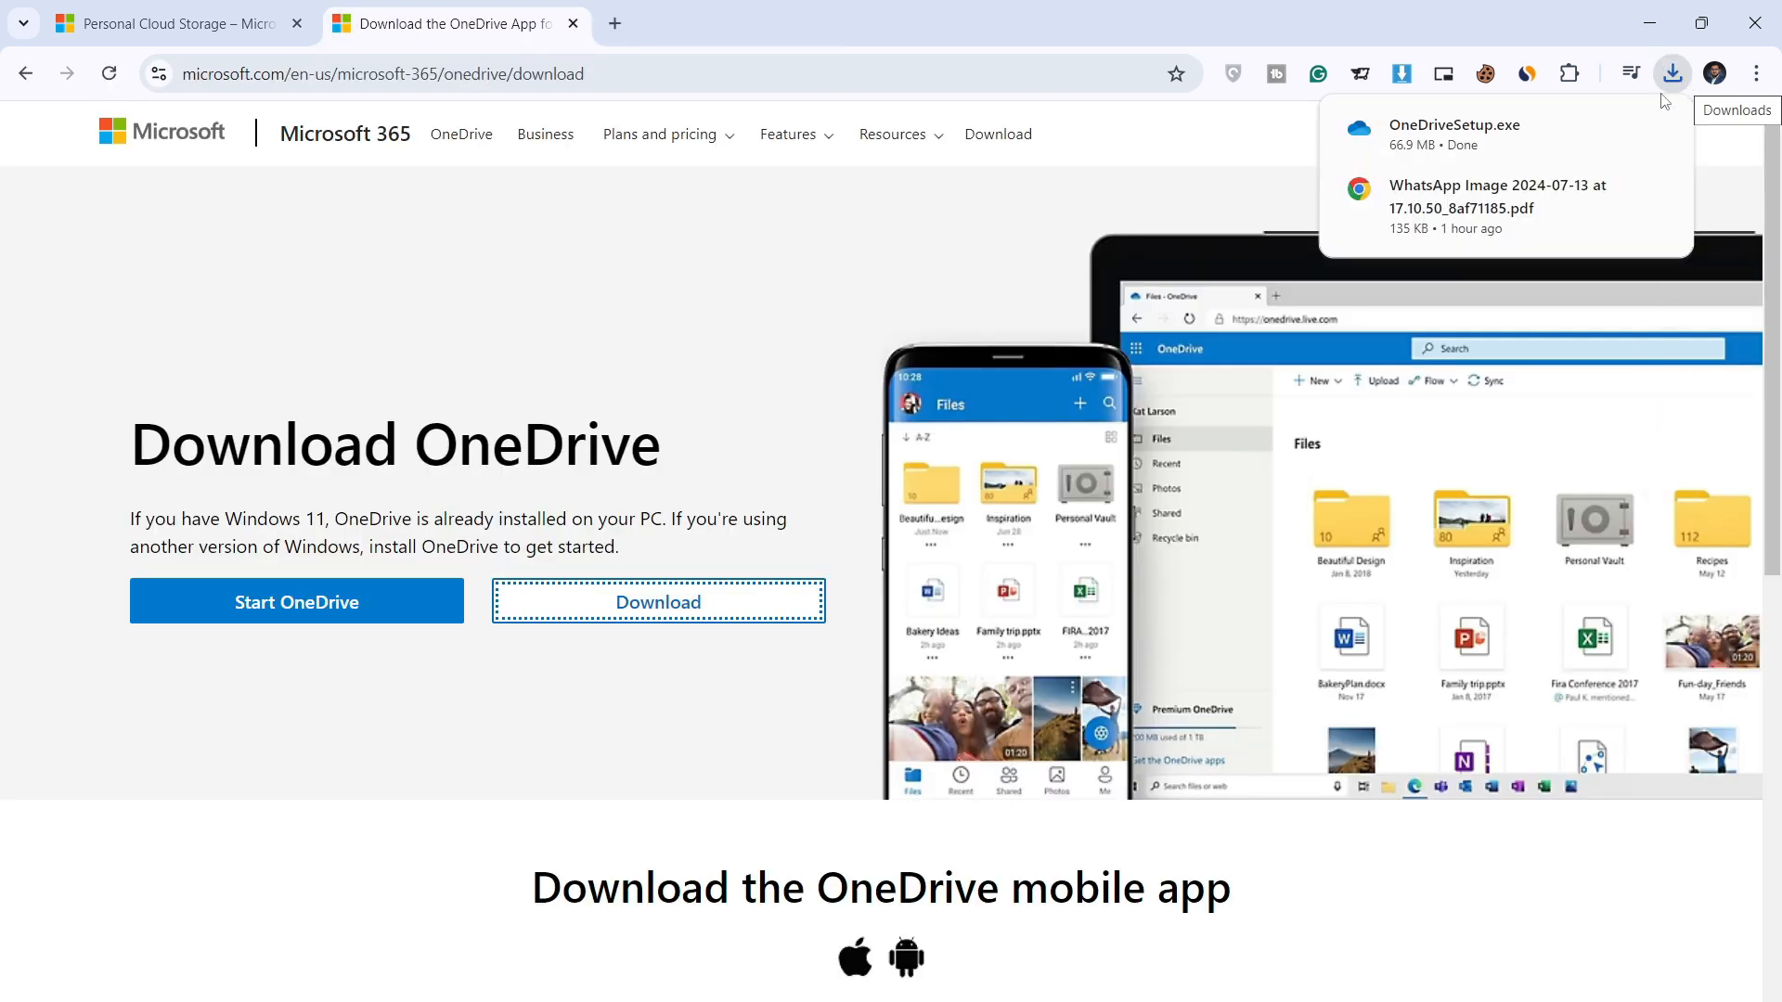
{"action": "left_click", "coordinate": [1429, 148]}
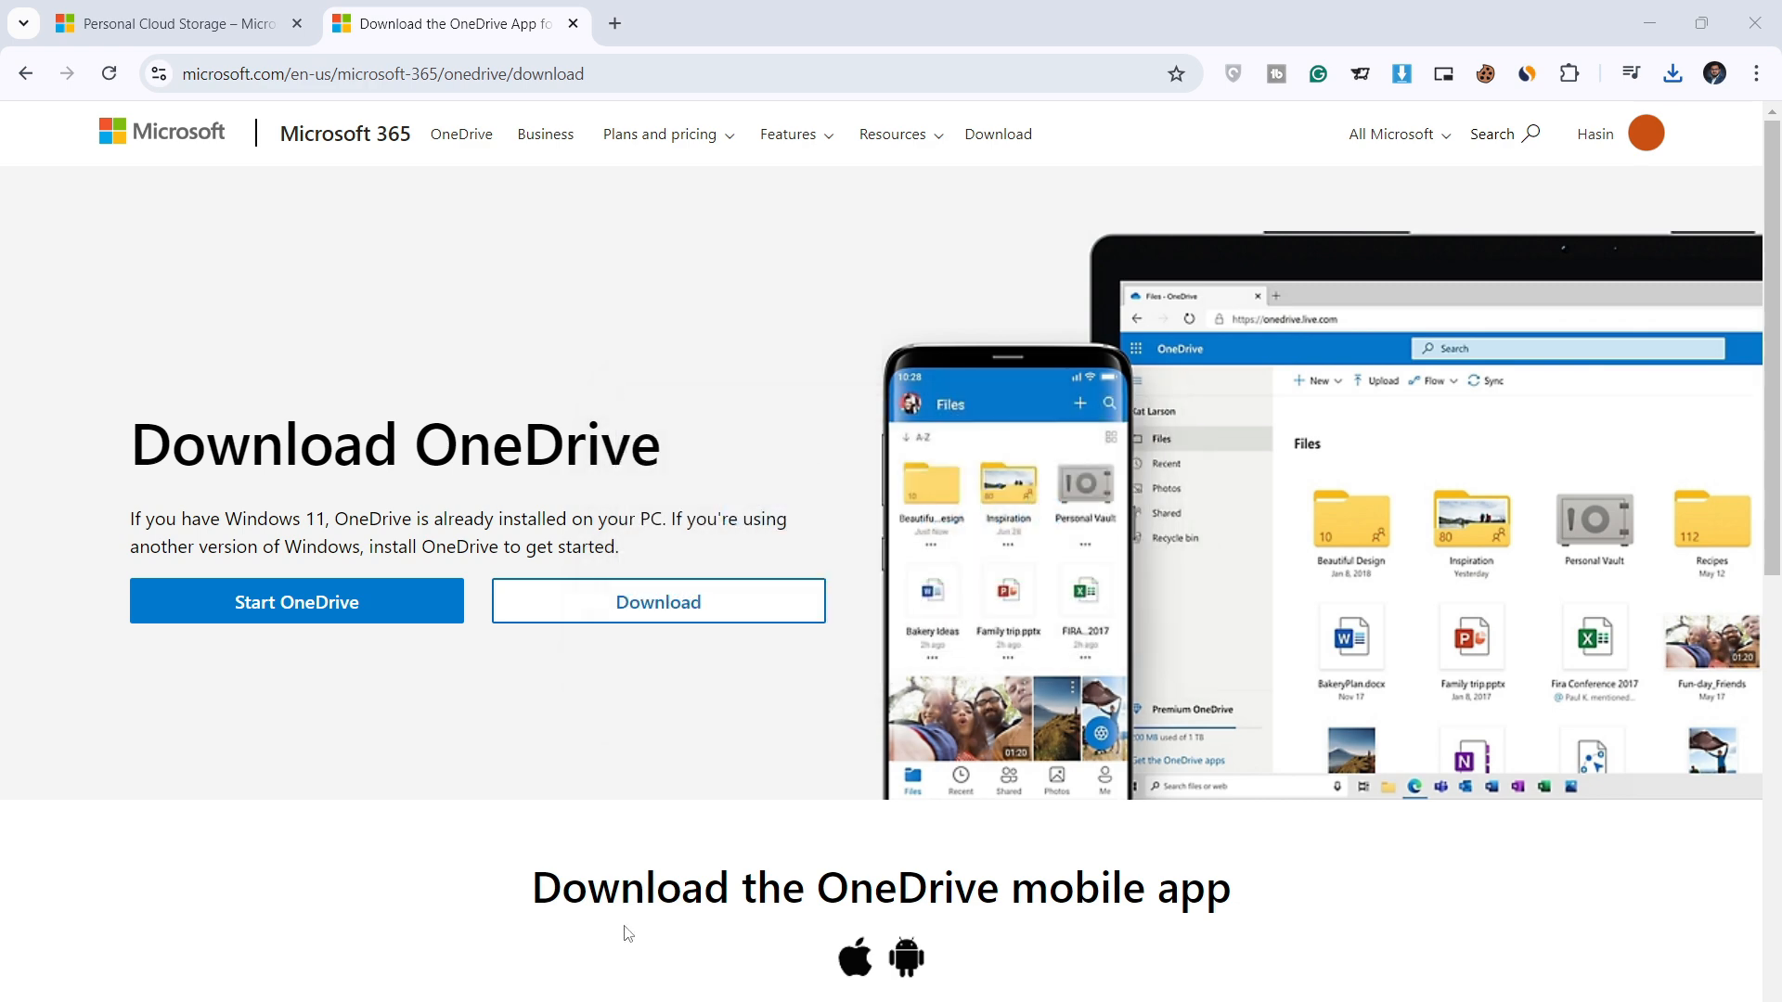
Step: Search the Start menu for 'one' and launch the best-match OneDrive app
{"action": "key", "text": "super"}
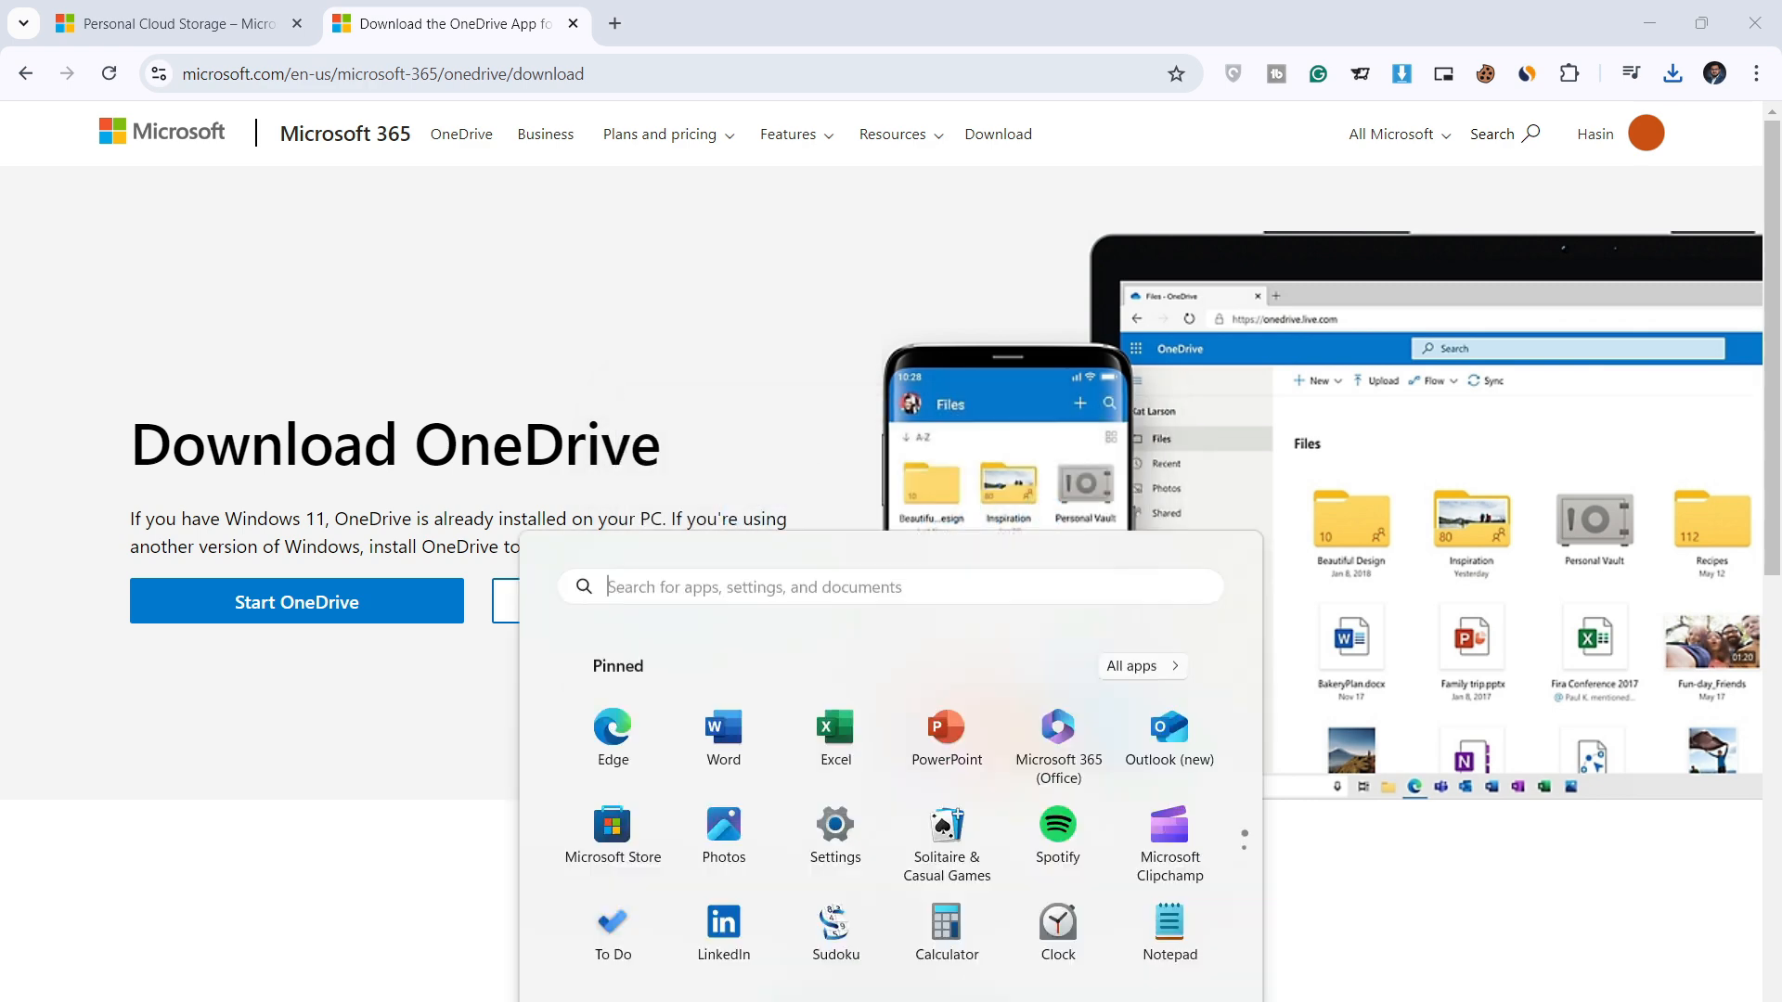
{"action": "type", "text": "one"}
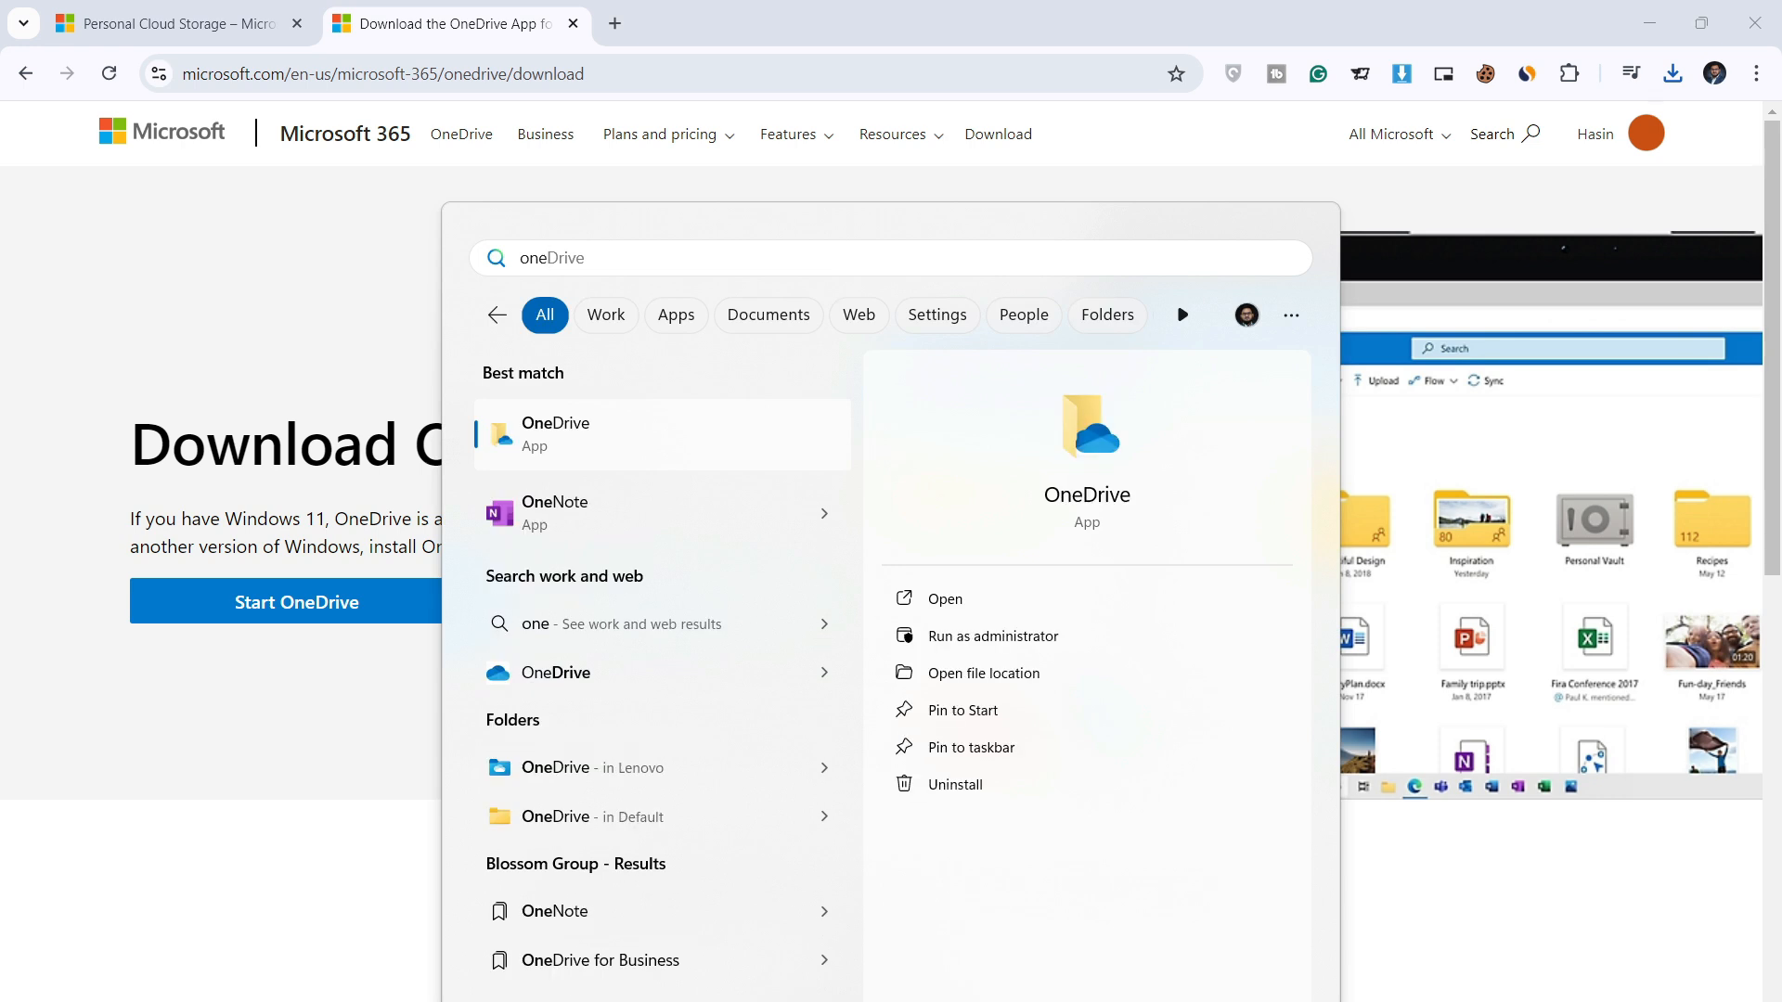
{"action": "key", "text": "Down"}
{"action": "key", "text": "Down"}
{"action": "key", "text": "Up"}
{"action": "key", "text": "Up"}
{"action": "key", "text": "Up"}
{"action": "key", "text": "Up"}
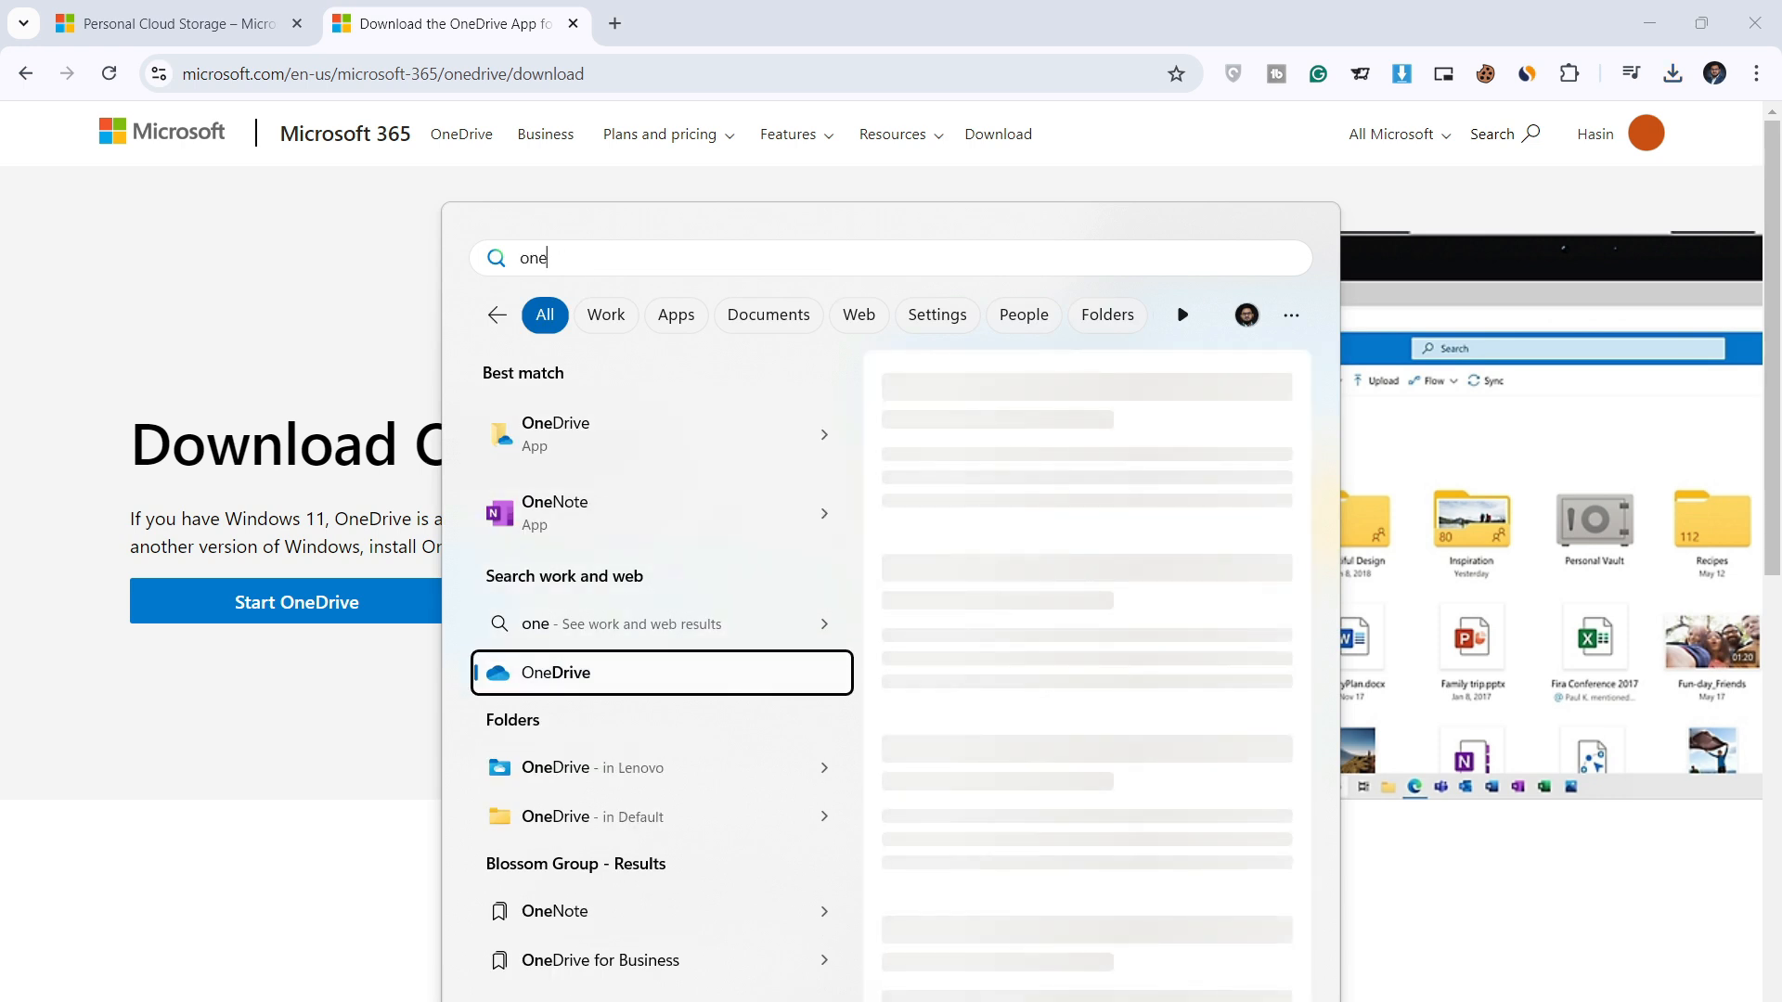
{"action": "key", "text": "Down"}
{"action": "key", "text": "Return"}
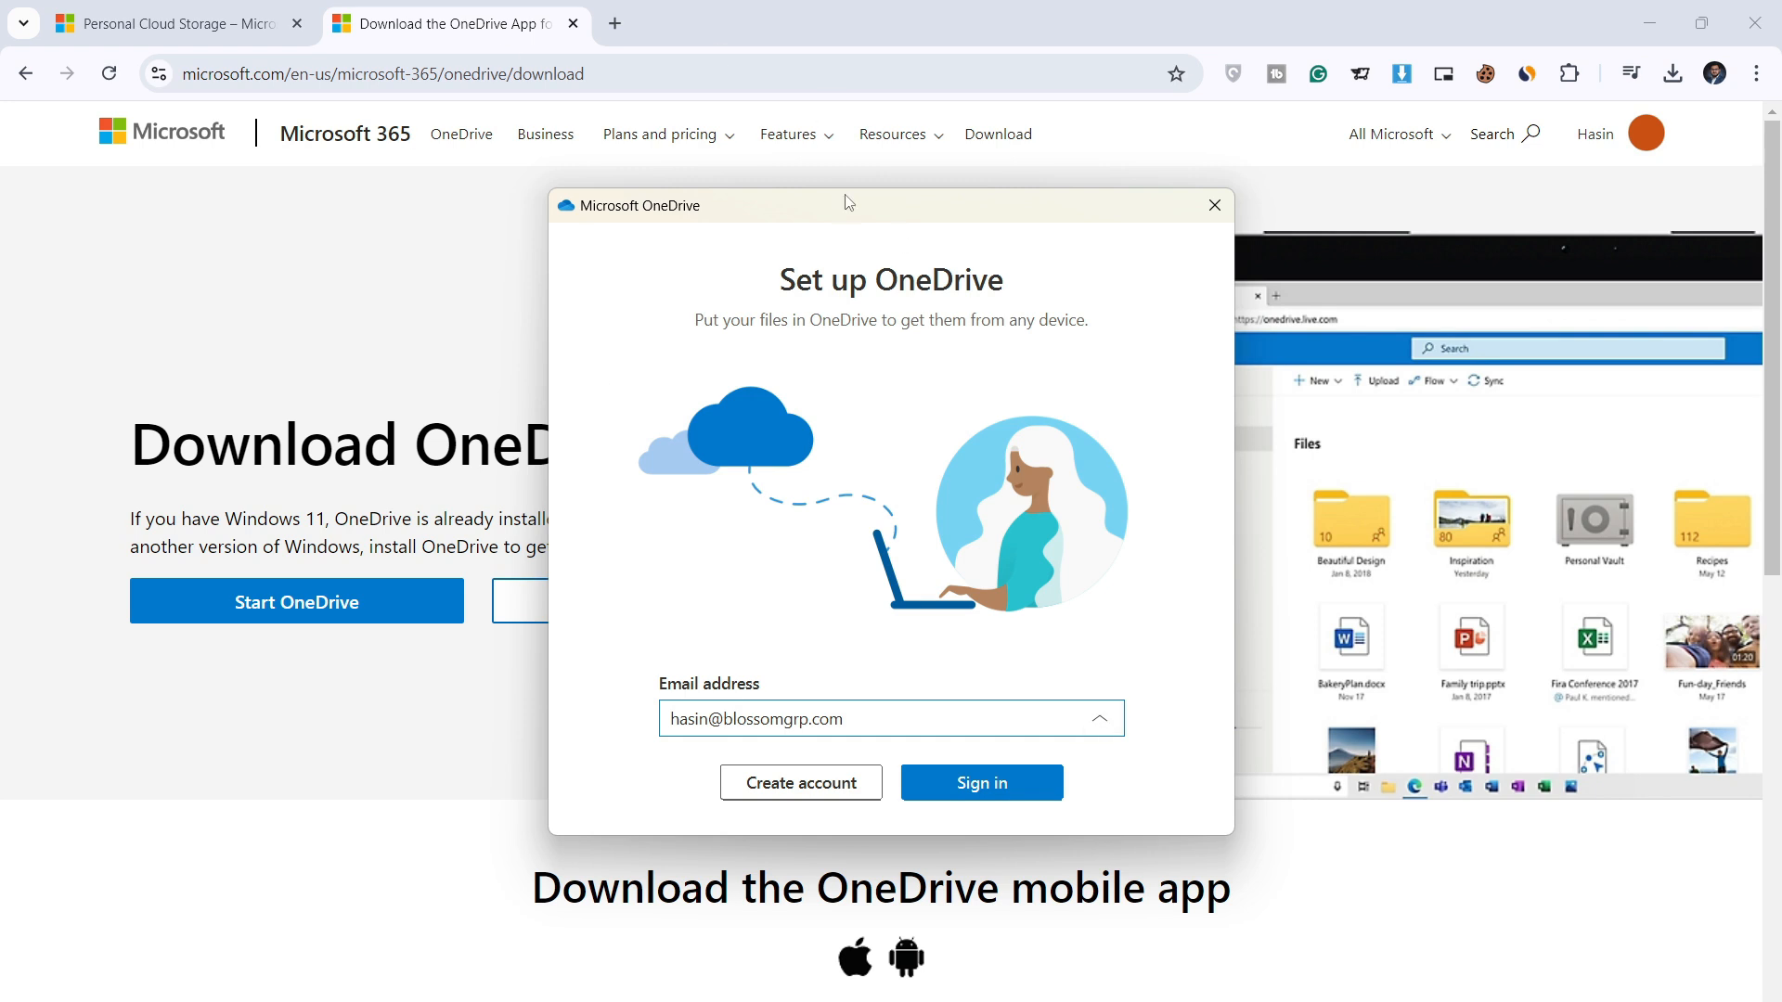
Step: Sign in with the prefilled work e-mail and paste the account password to finish sign-in
{"action": "left_click_drag", "start_coordinate": [846, 206], "coordinate": [923, 186]}
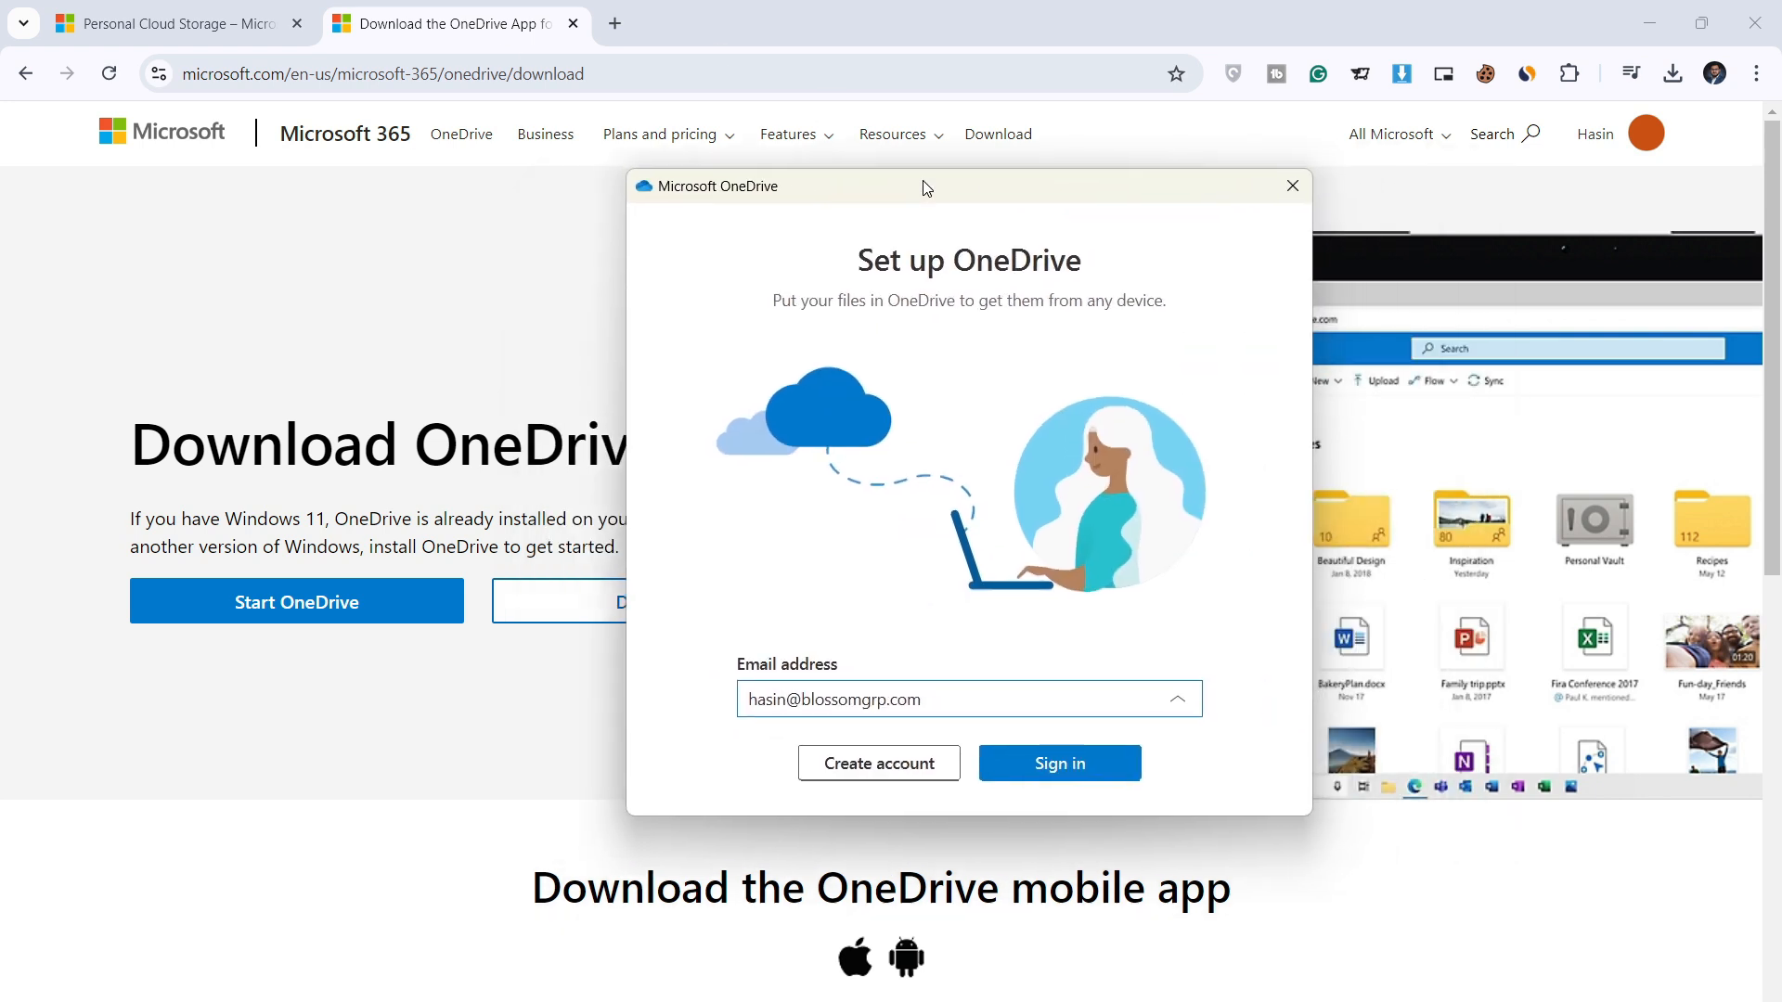
{"action": "left_click", "coordinate": [1101, 777]}
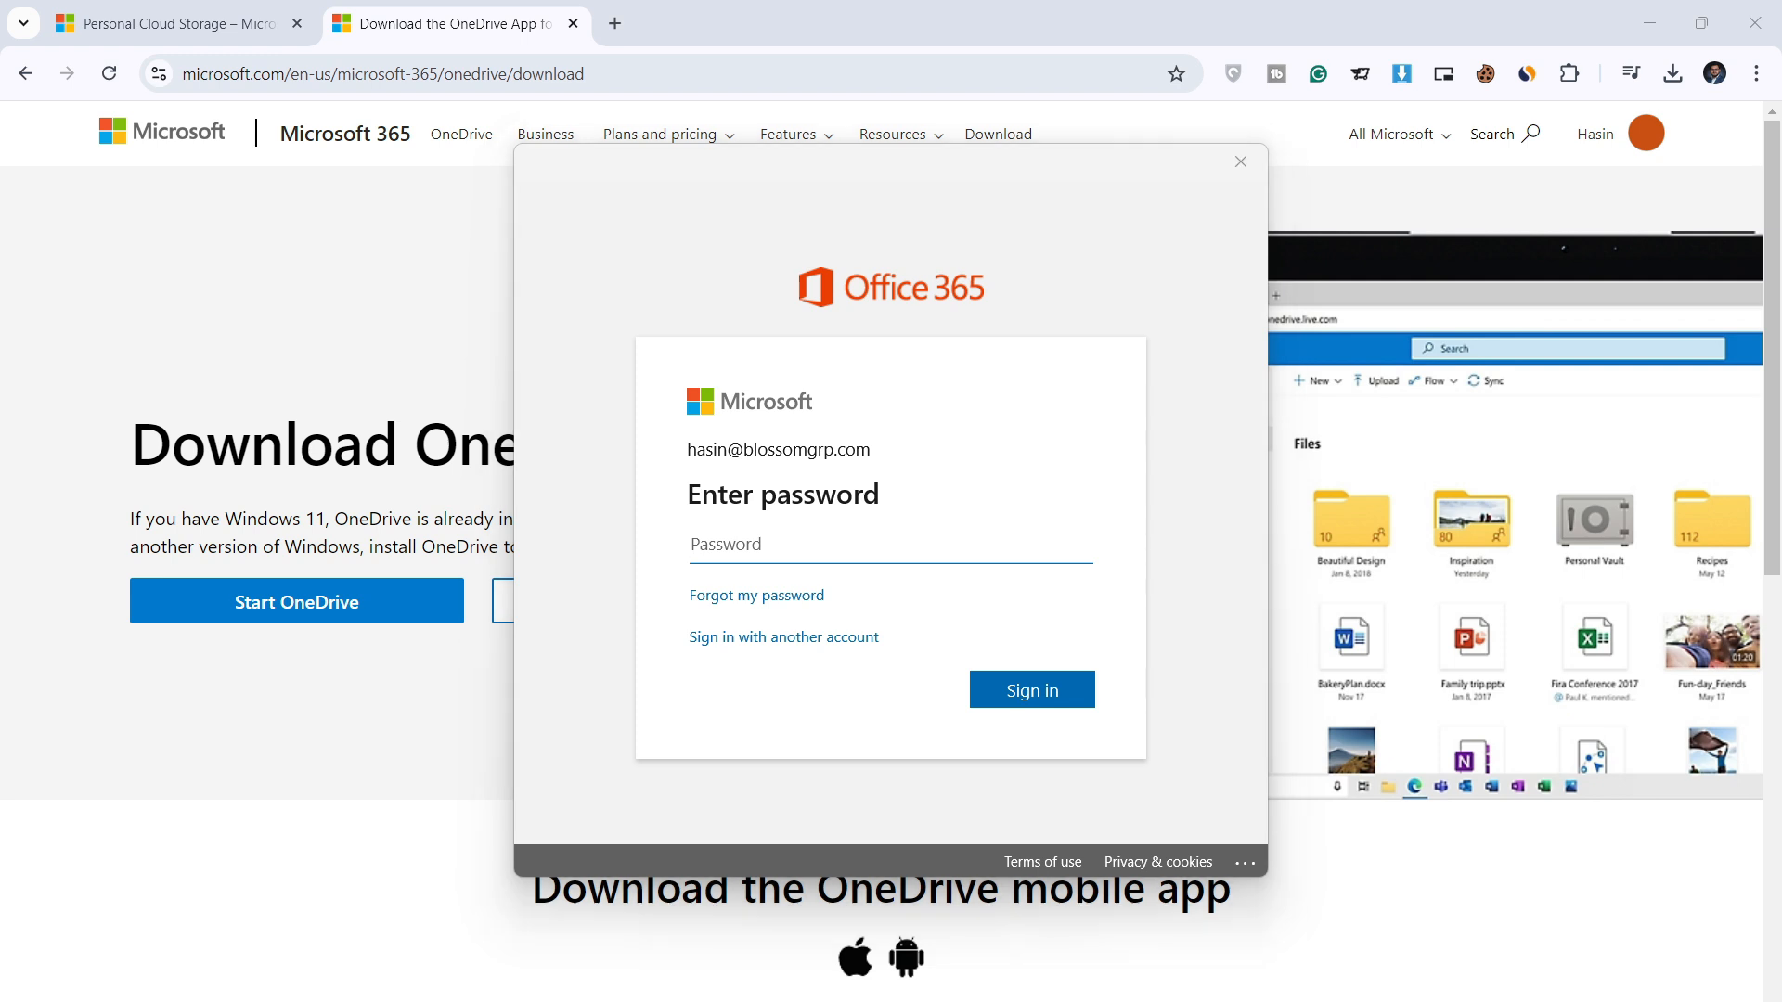
{"action": "key", "text": "ctrl+v"}
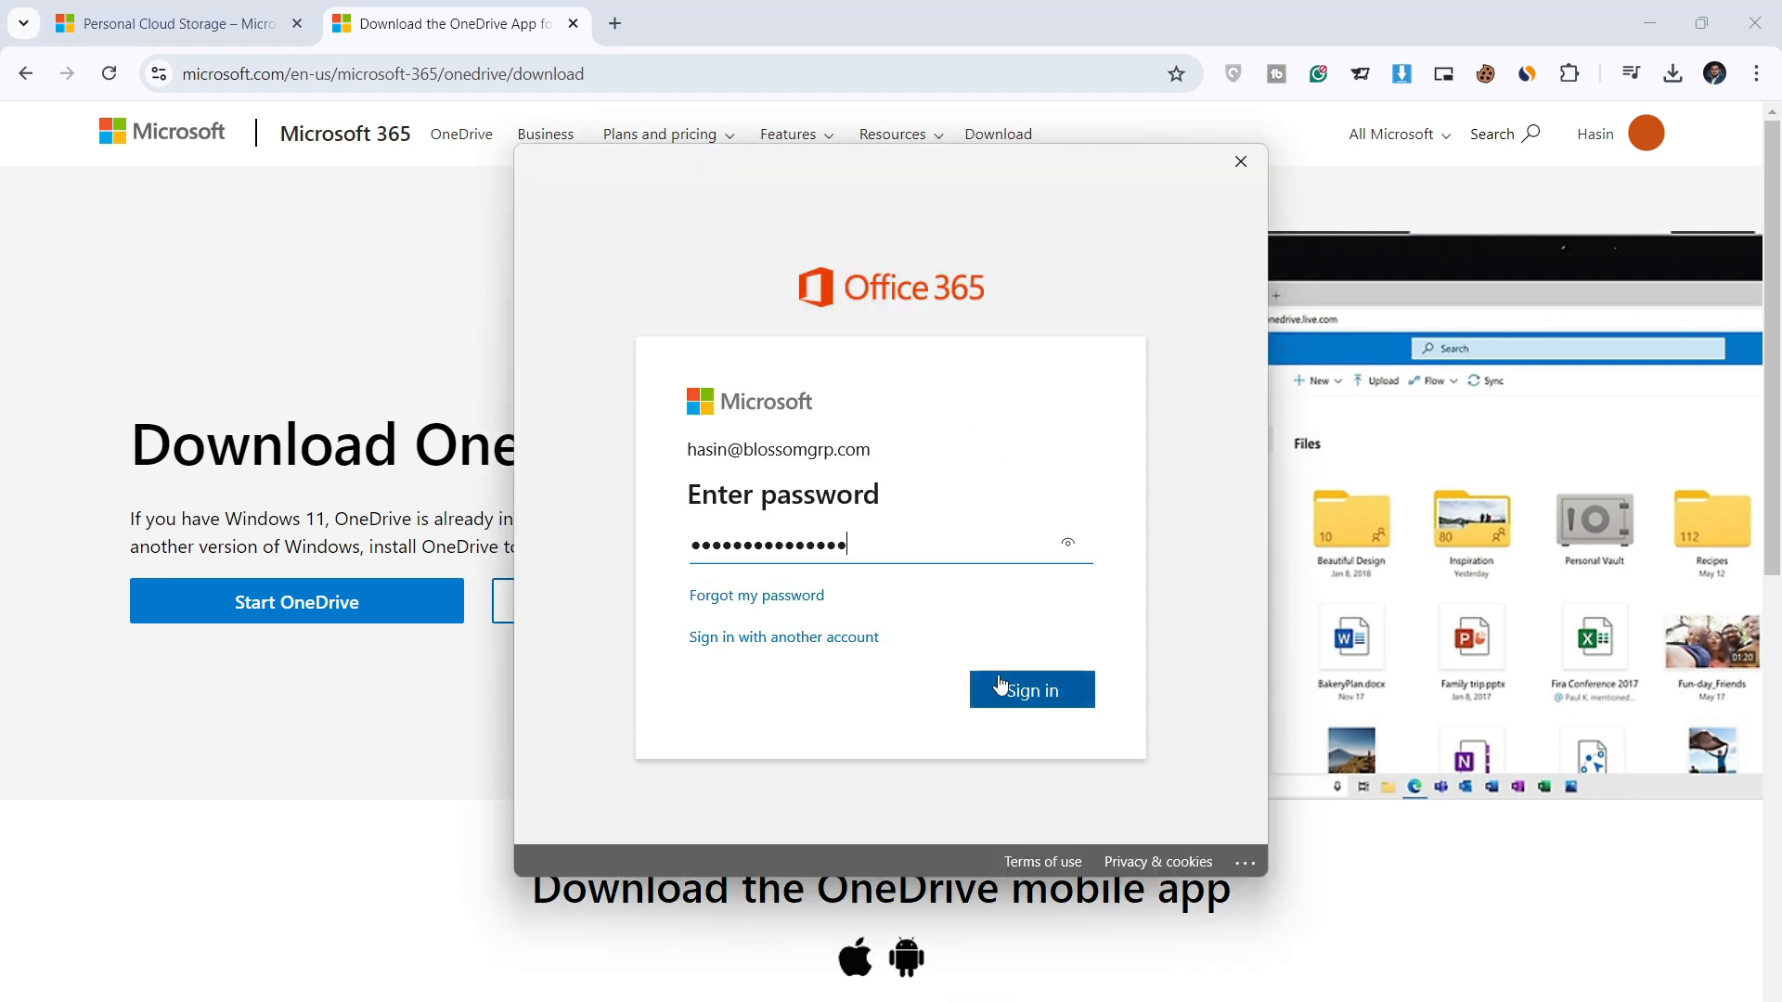
{"action": "left_click", "coordinate": [1042, 696]}
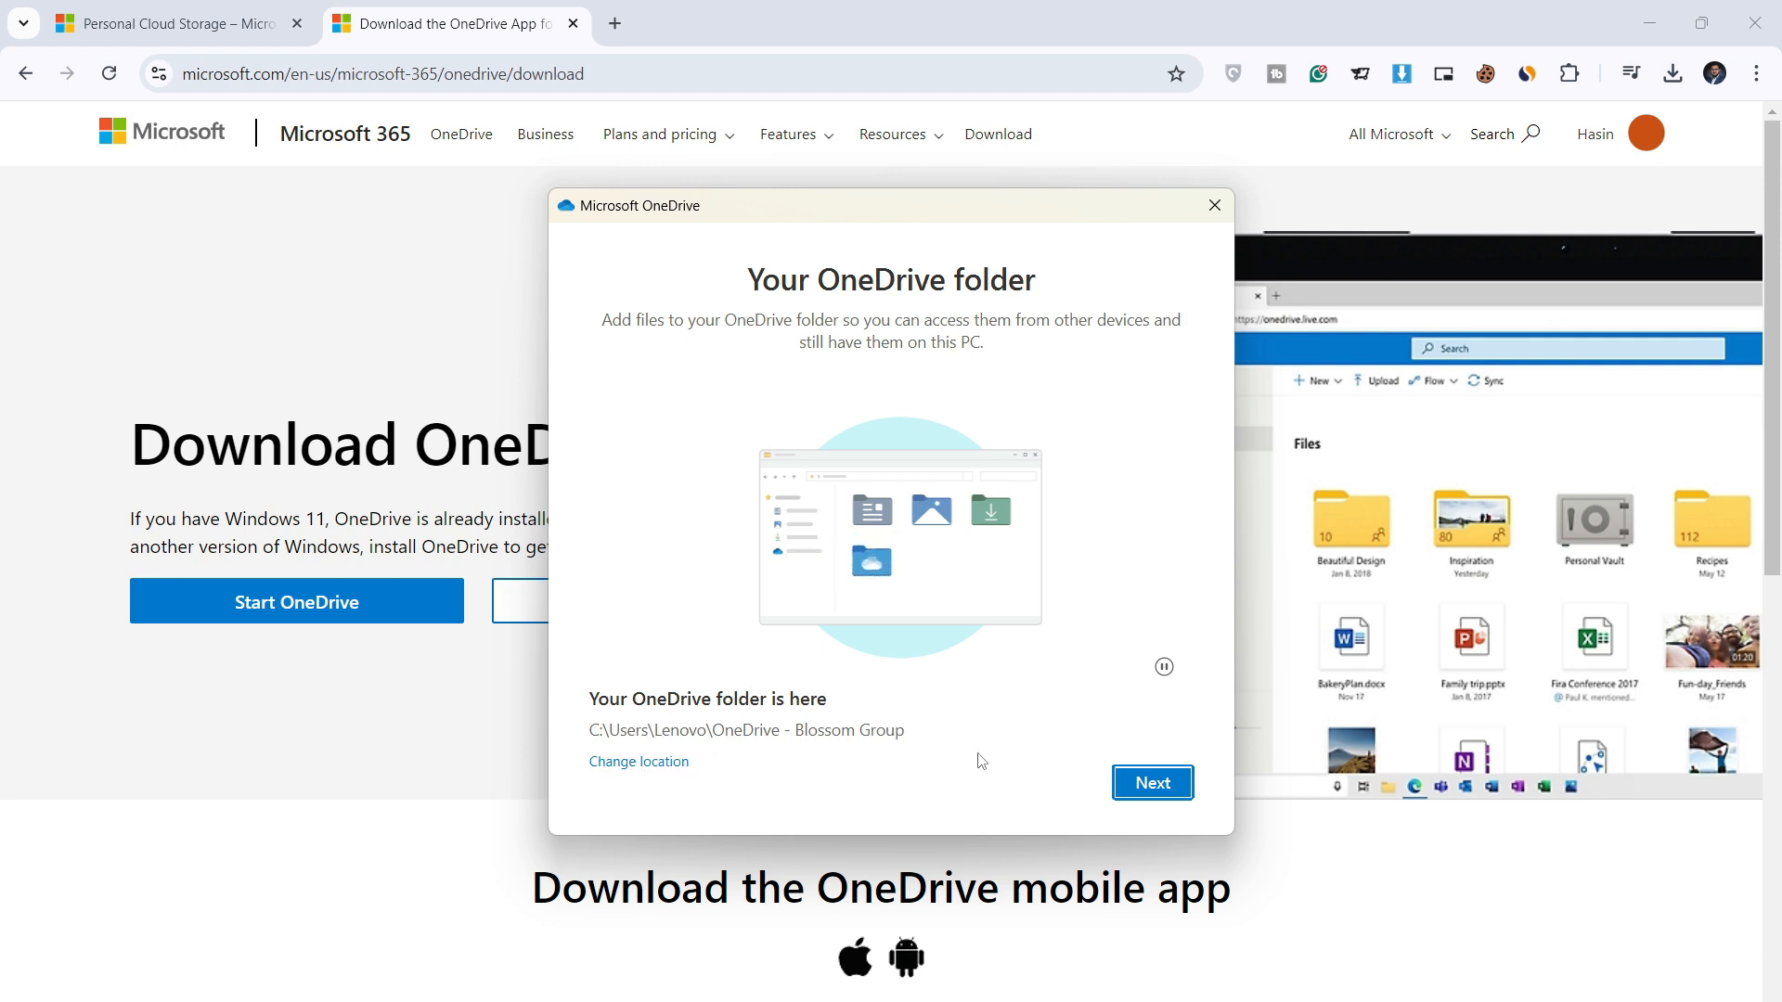
Step: Change the OneDrive folder location, browse to New Volume (E:) and create a new folder there
{"action": "left_click", "coordinate": [647, 769]}
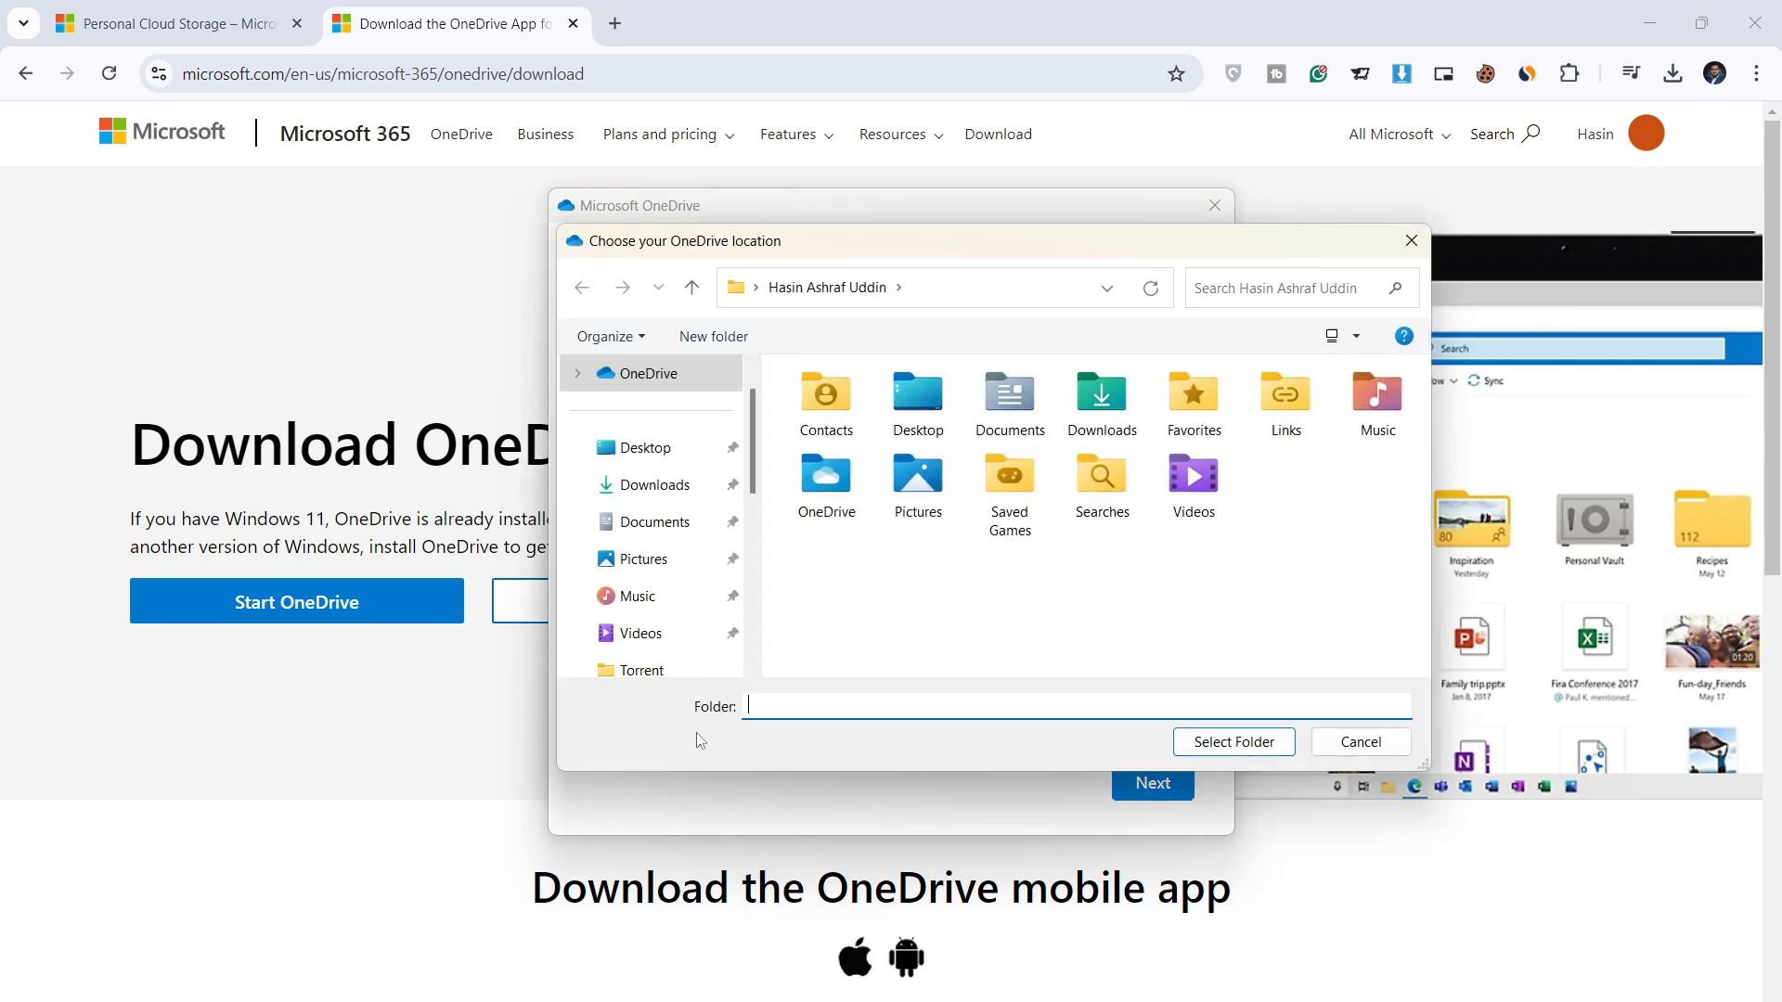
{"action": "left_click_drag", "start_coordinate": [1130, 806], "coordinate": [1127, 997]}
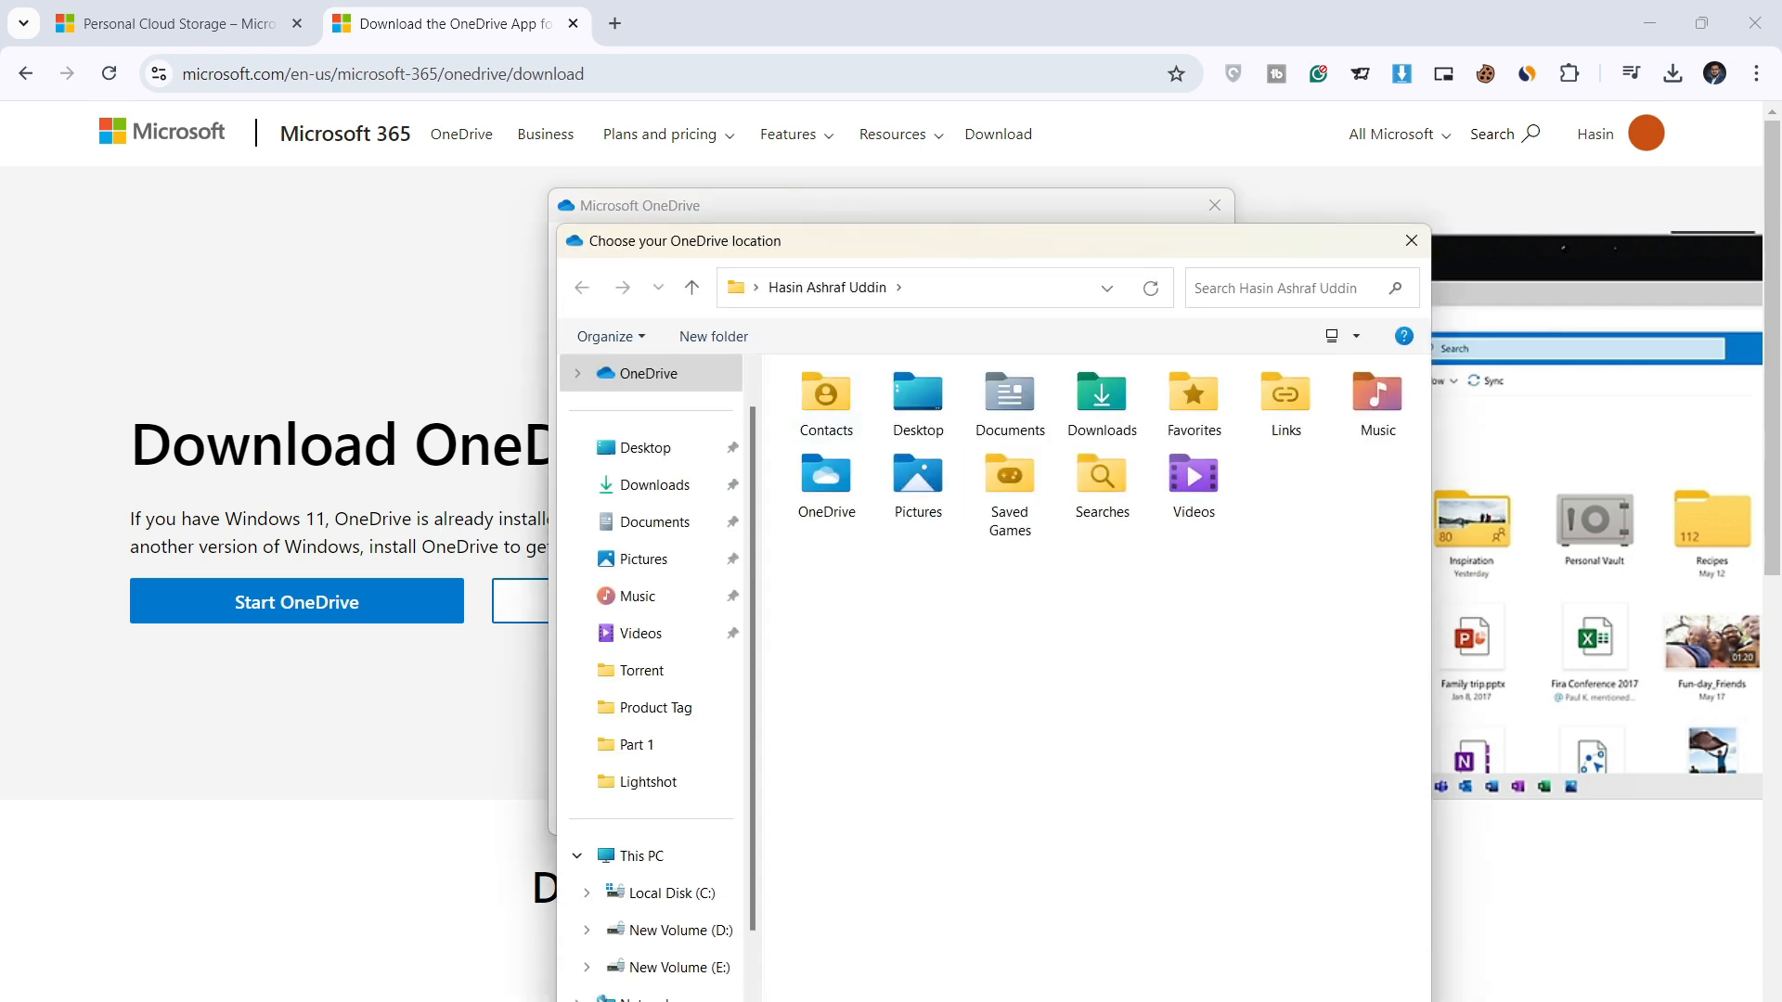
{"action": "scroll", "coordinate": [684, 875], "scroll_direction": "down", "scroll_amount": 1}
{"action": "left_click", "coordinate": [716, 865]}
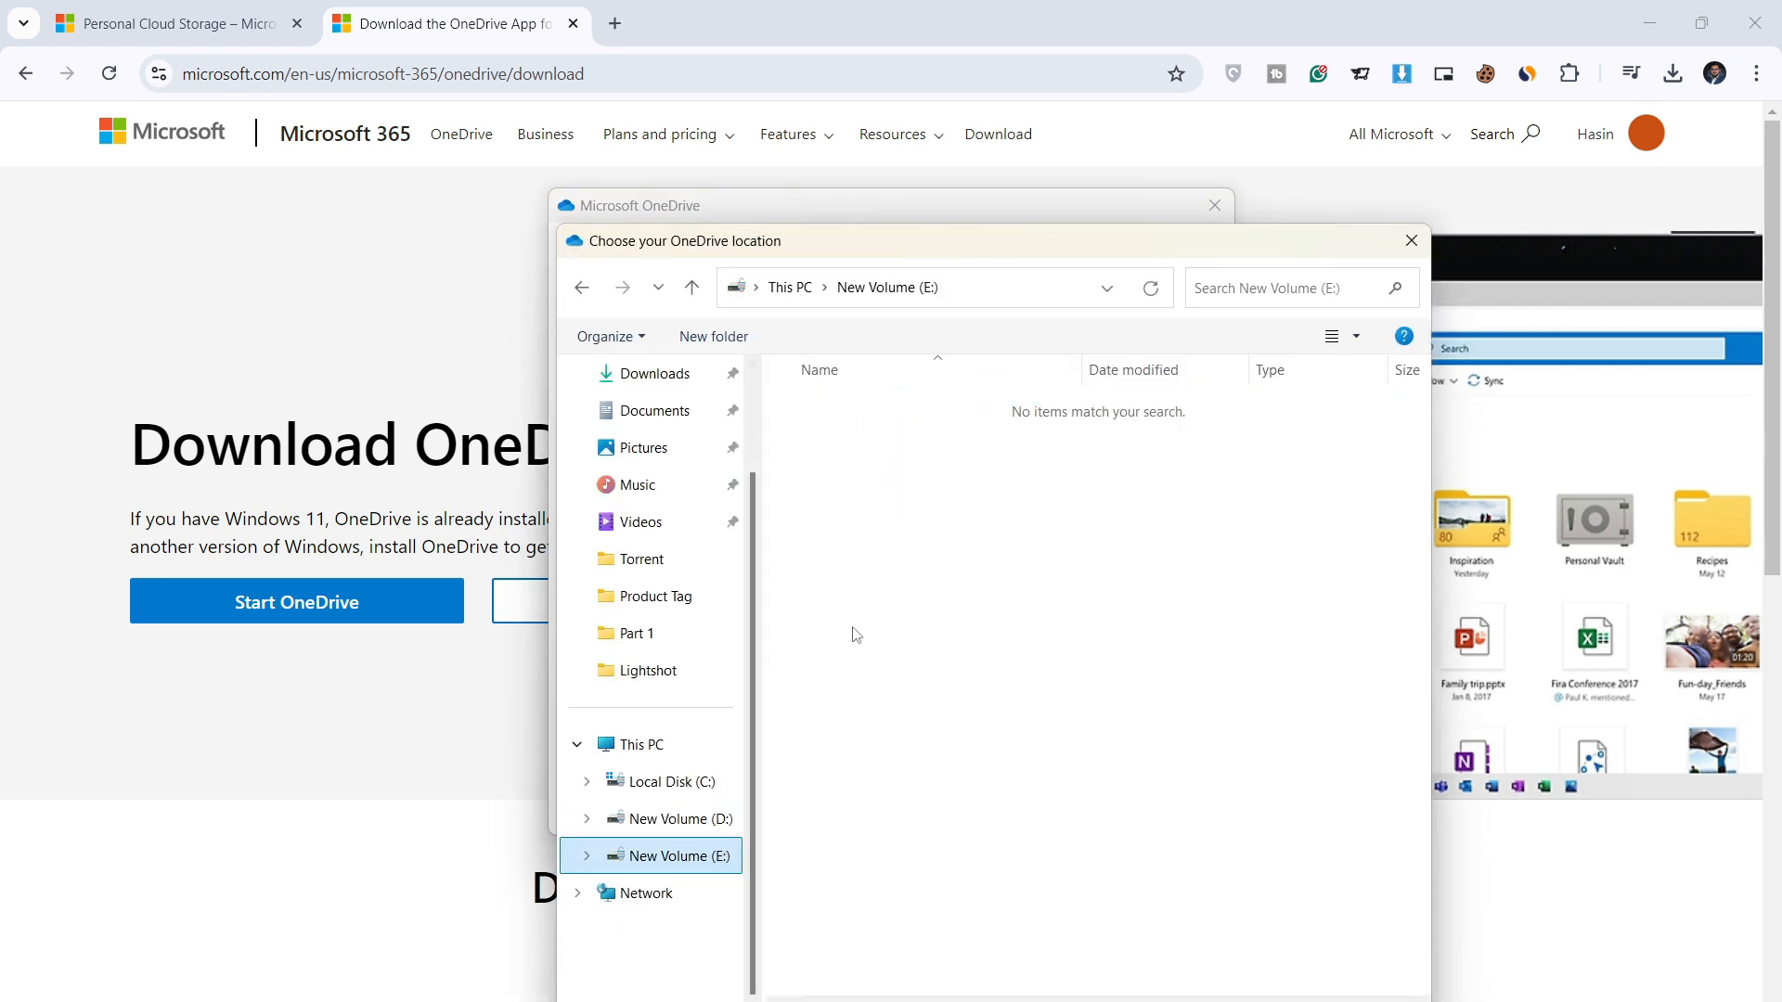
{"action": "right_click", "coordinate": [889, 527]}
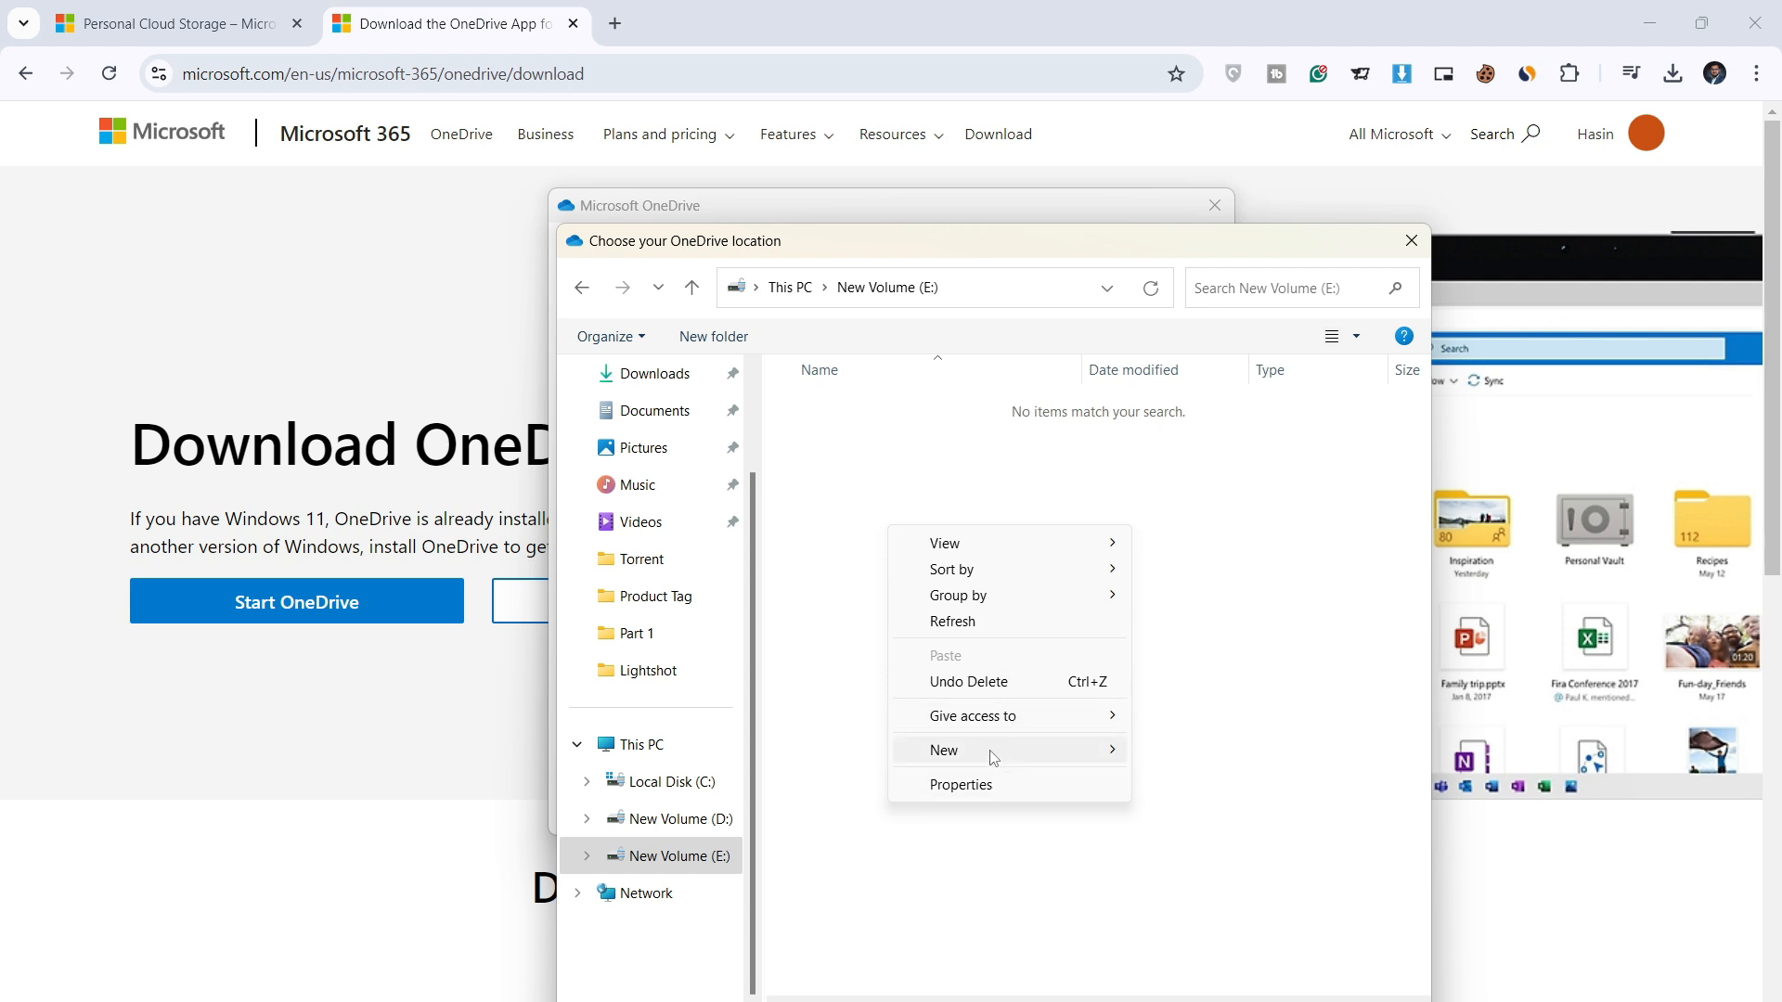
{"action": "mouse_move", "coordinate": [995, 752]}
{"action": "left_click", "coordinate": [1191, 757]}
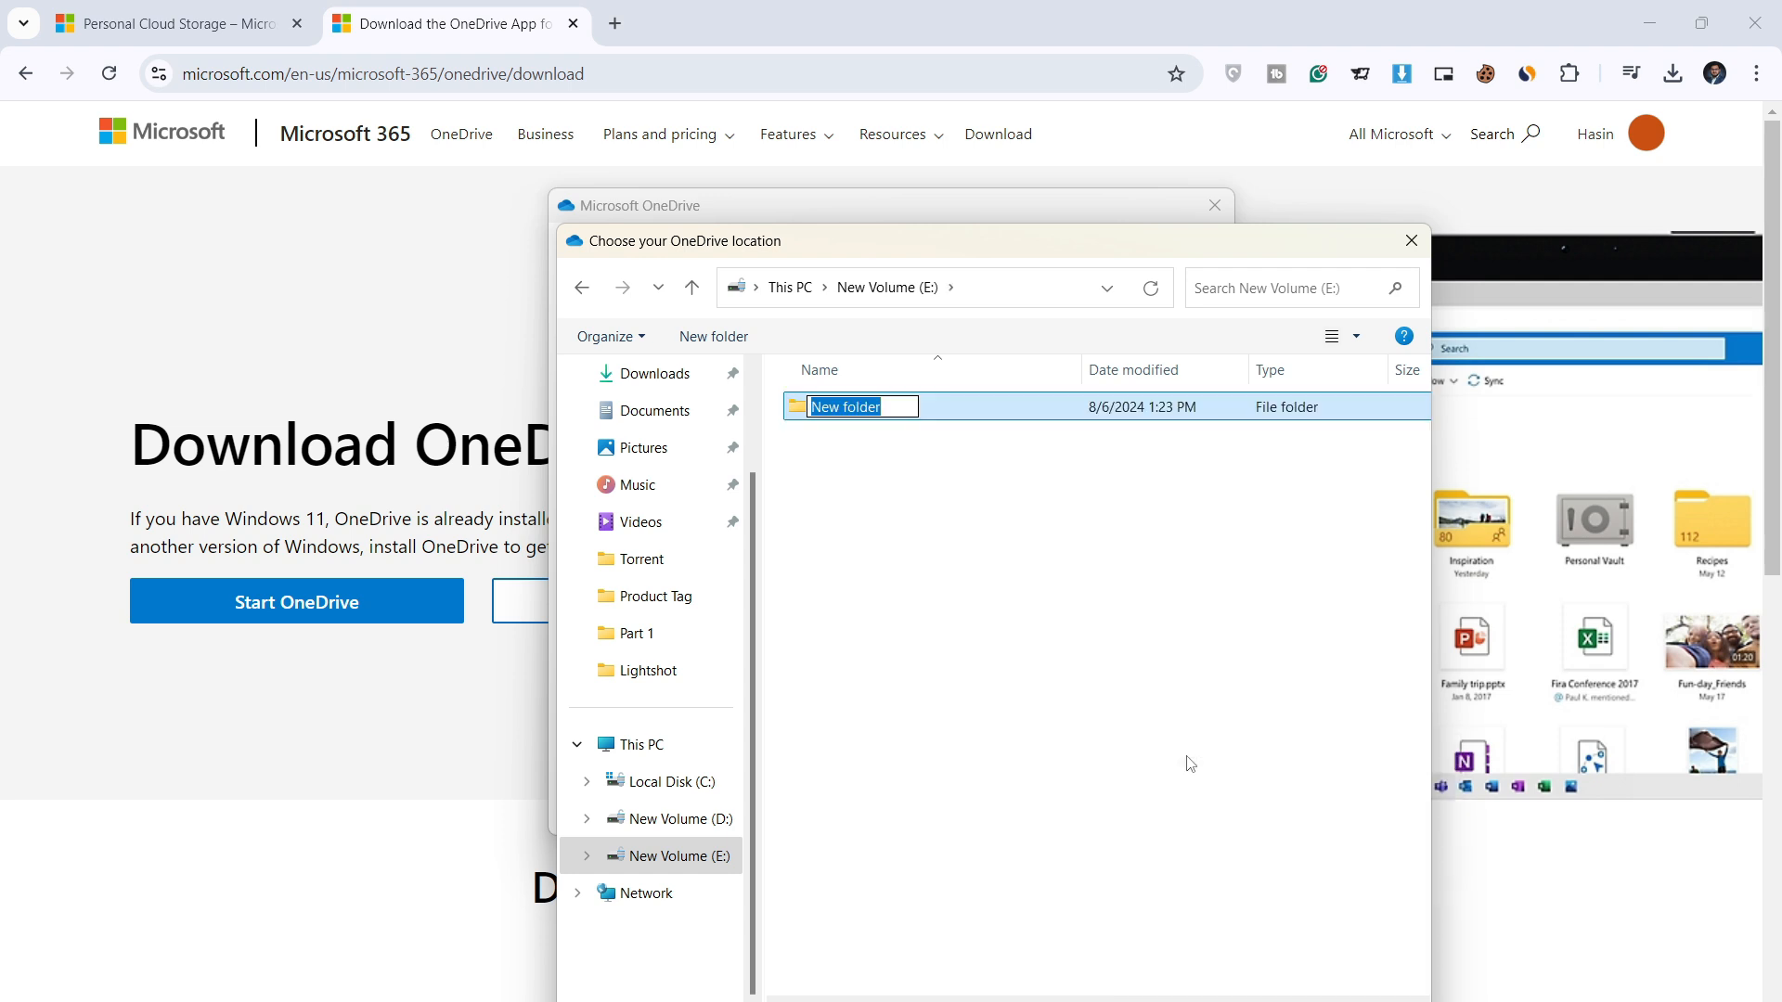
Step: Name the new folder OneDrive, select it as the sync location and continue
{"action": "type", "text": "Blo"}
{"action": "key", "text": "BackSpace"}
{"action": "key", "text": "BackSpace"}
{"action": "key", "text": "BackSpace"}
{"action": "type", "text": "O"}
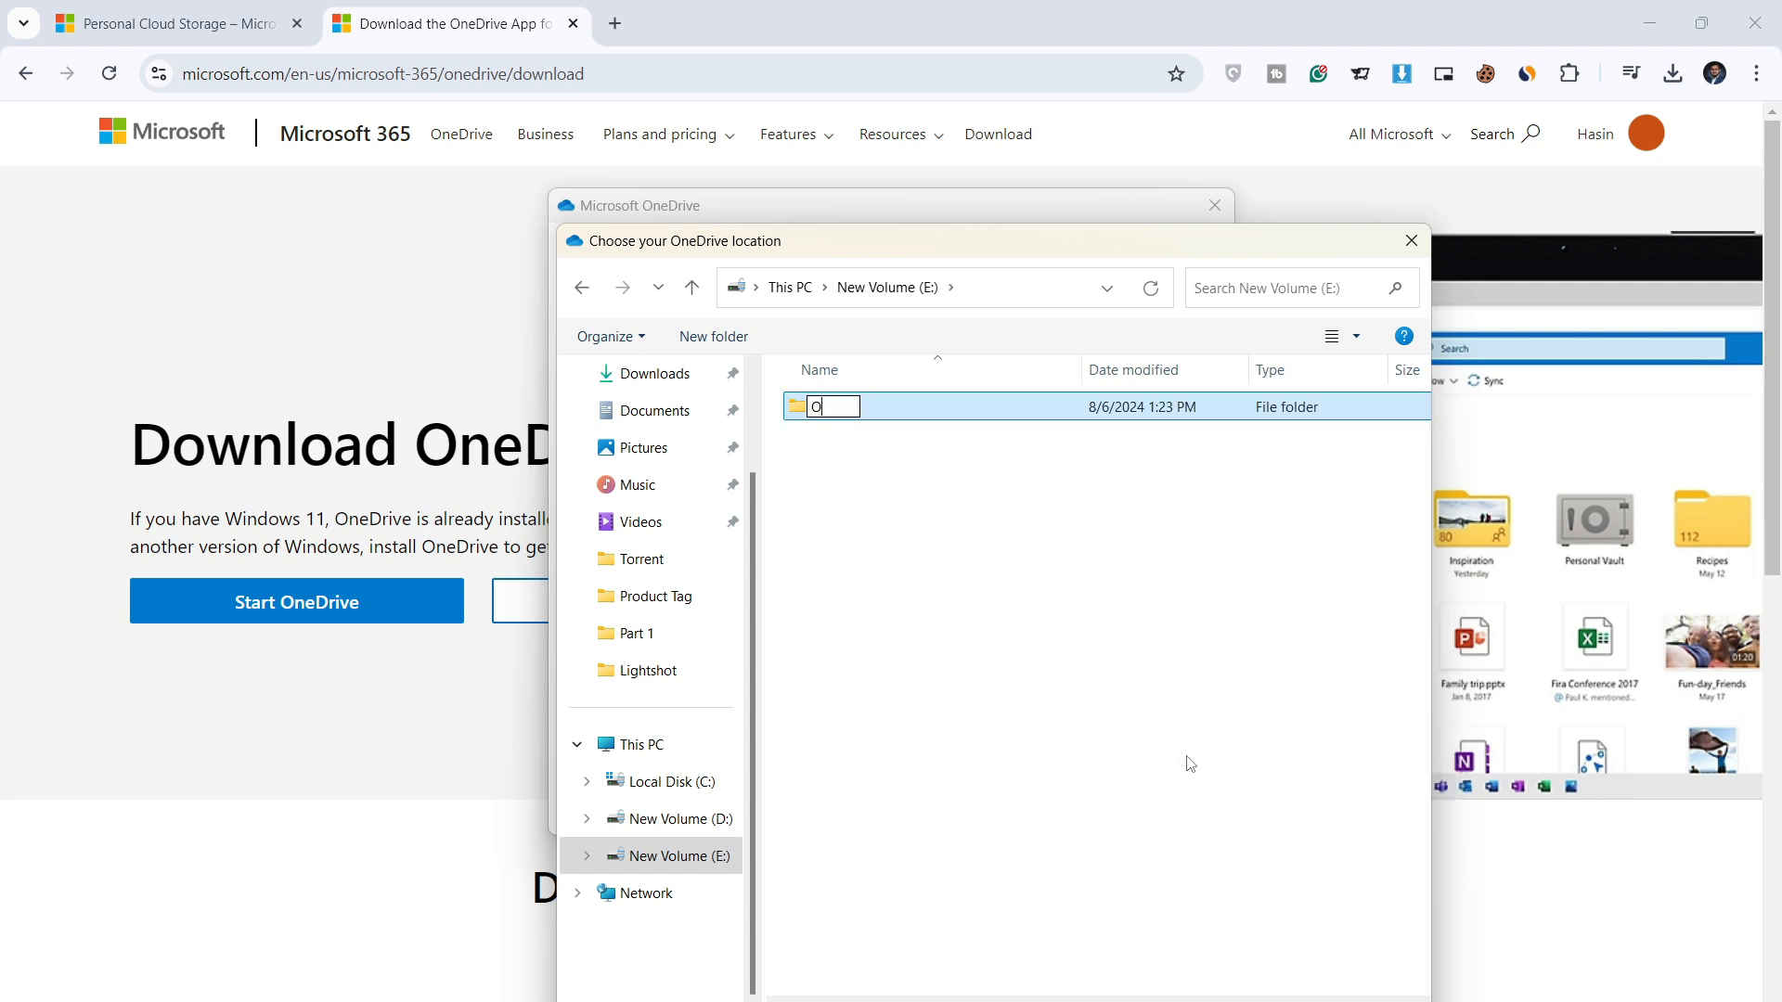
{"action": "type", "text": "neDrive"}
{"action": "key", "text": "Return"}
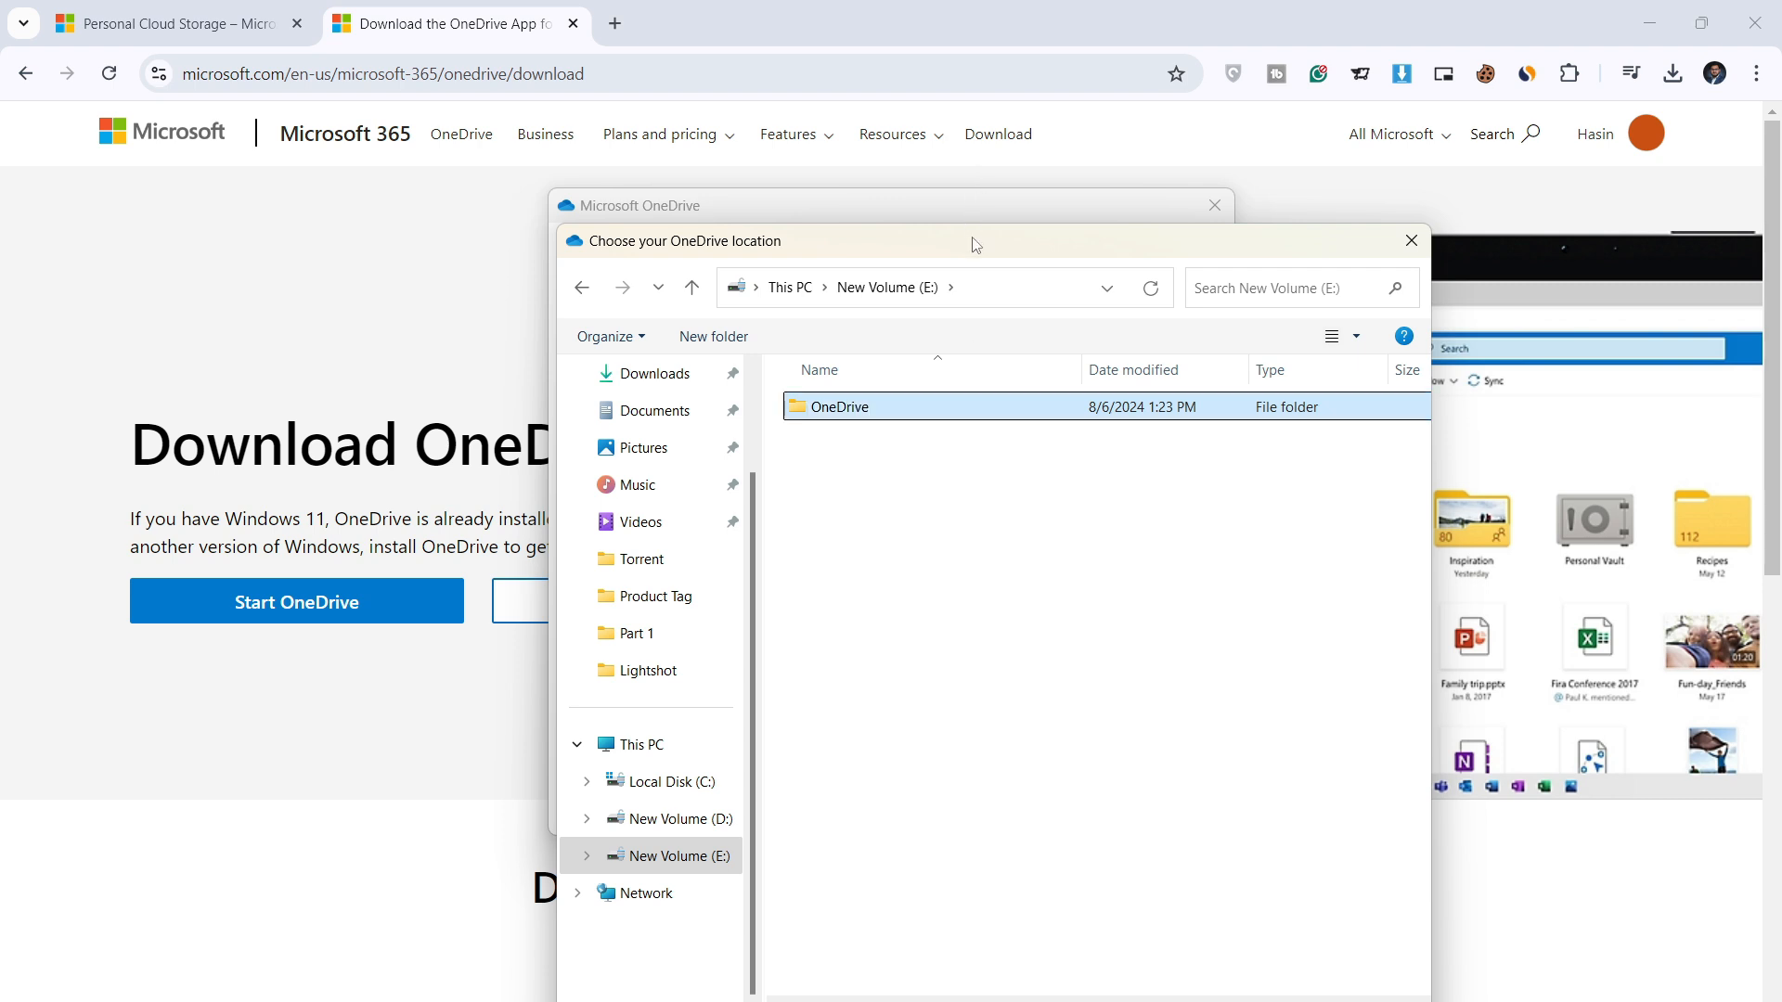
{"action": "left_click_drag", "start_coordinate": [975, 244], "coordinate": [948, 109]}
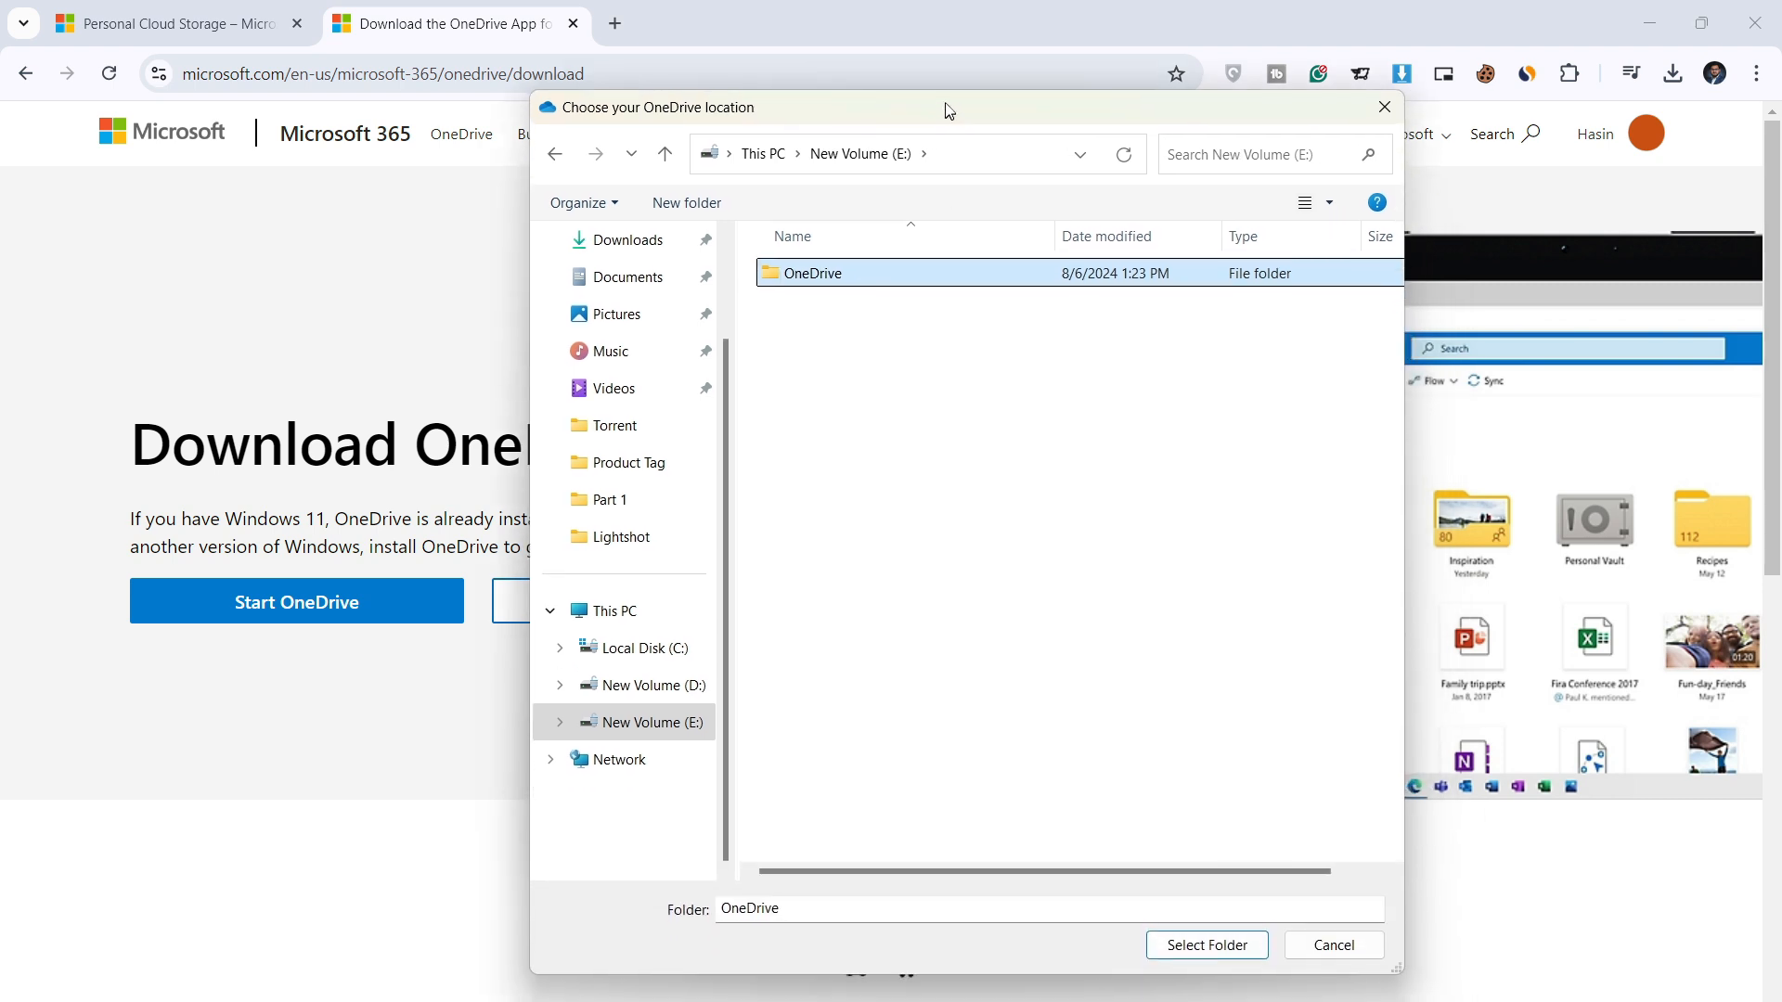
{"action": "left_click", "coordinate": [1206, 944]}
{"action": "left_click", "coordinate": [1151, 782]}
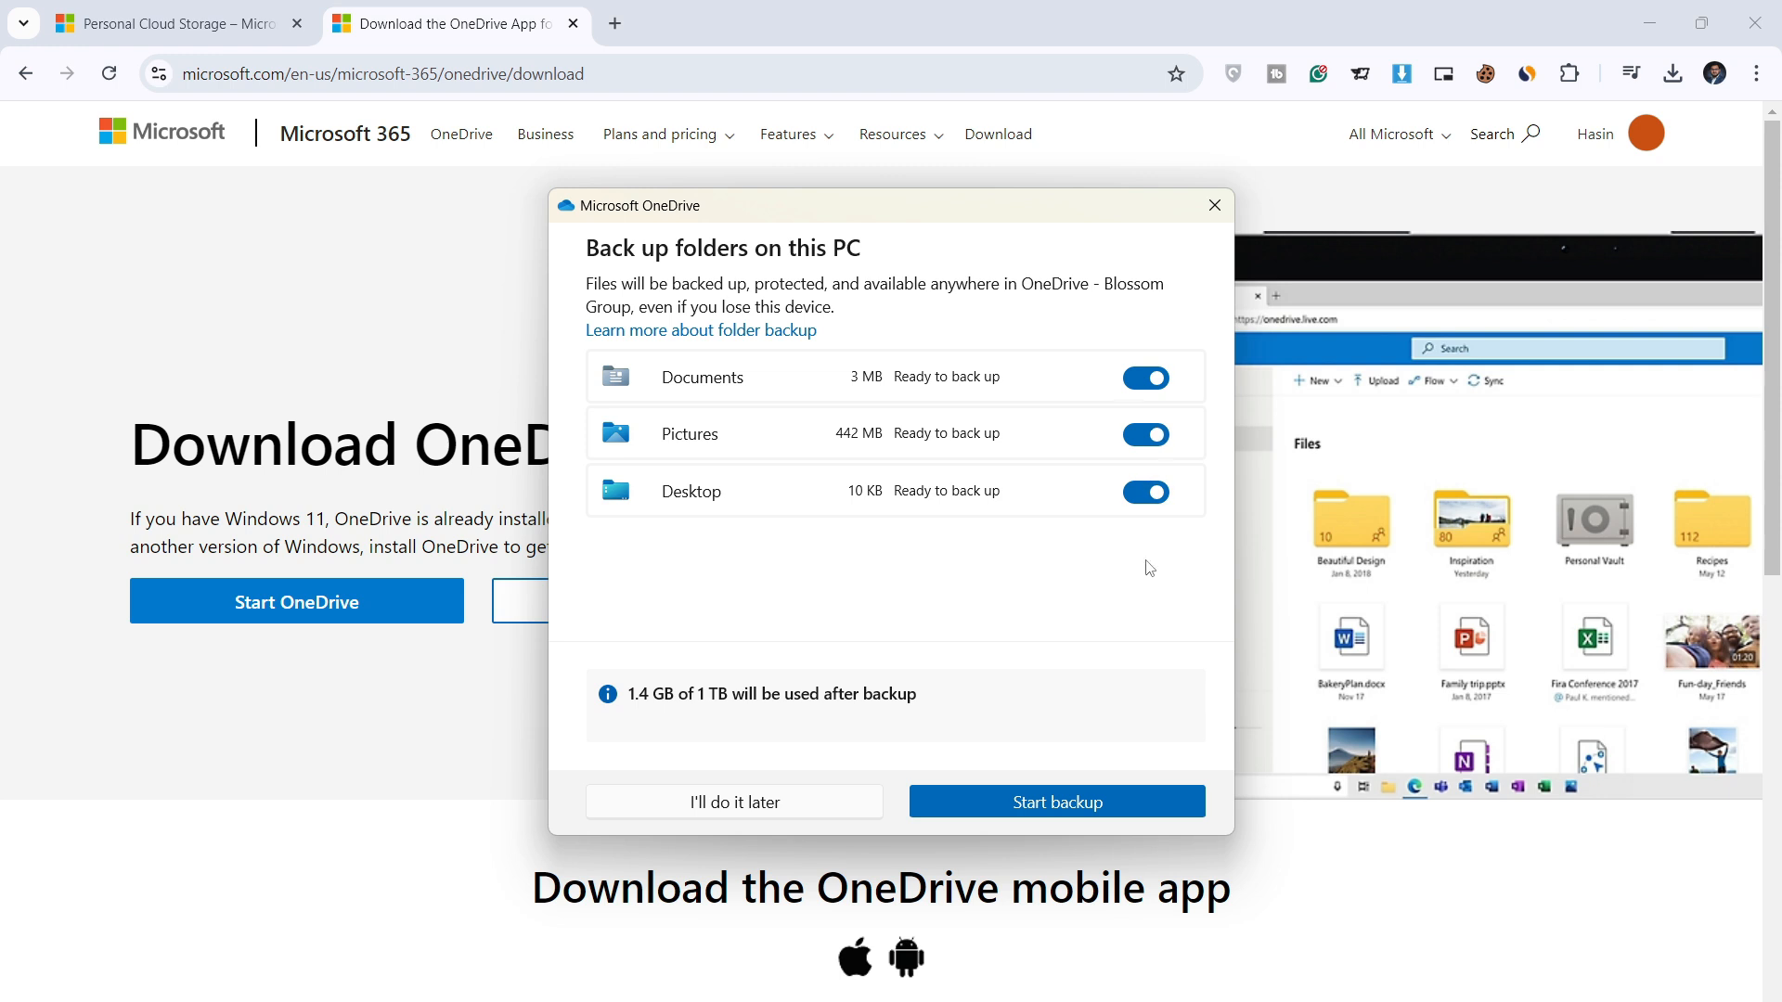
Step: Skip PC folder backup, go through the three tour pages, and postpone the mobile app
{"action": "left_click", "coordinate": [823, 796]}
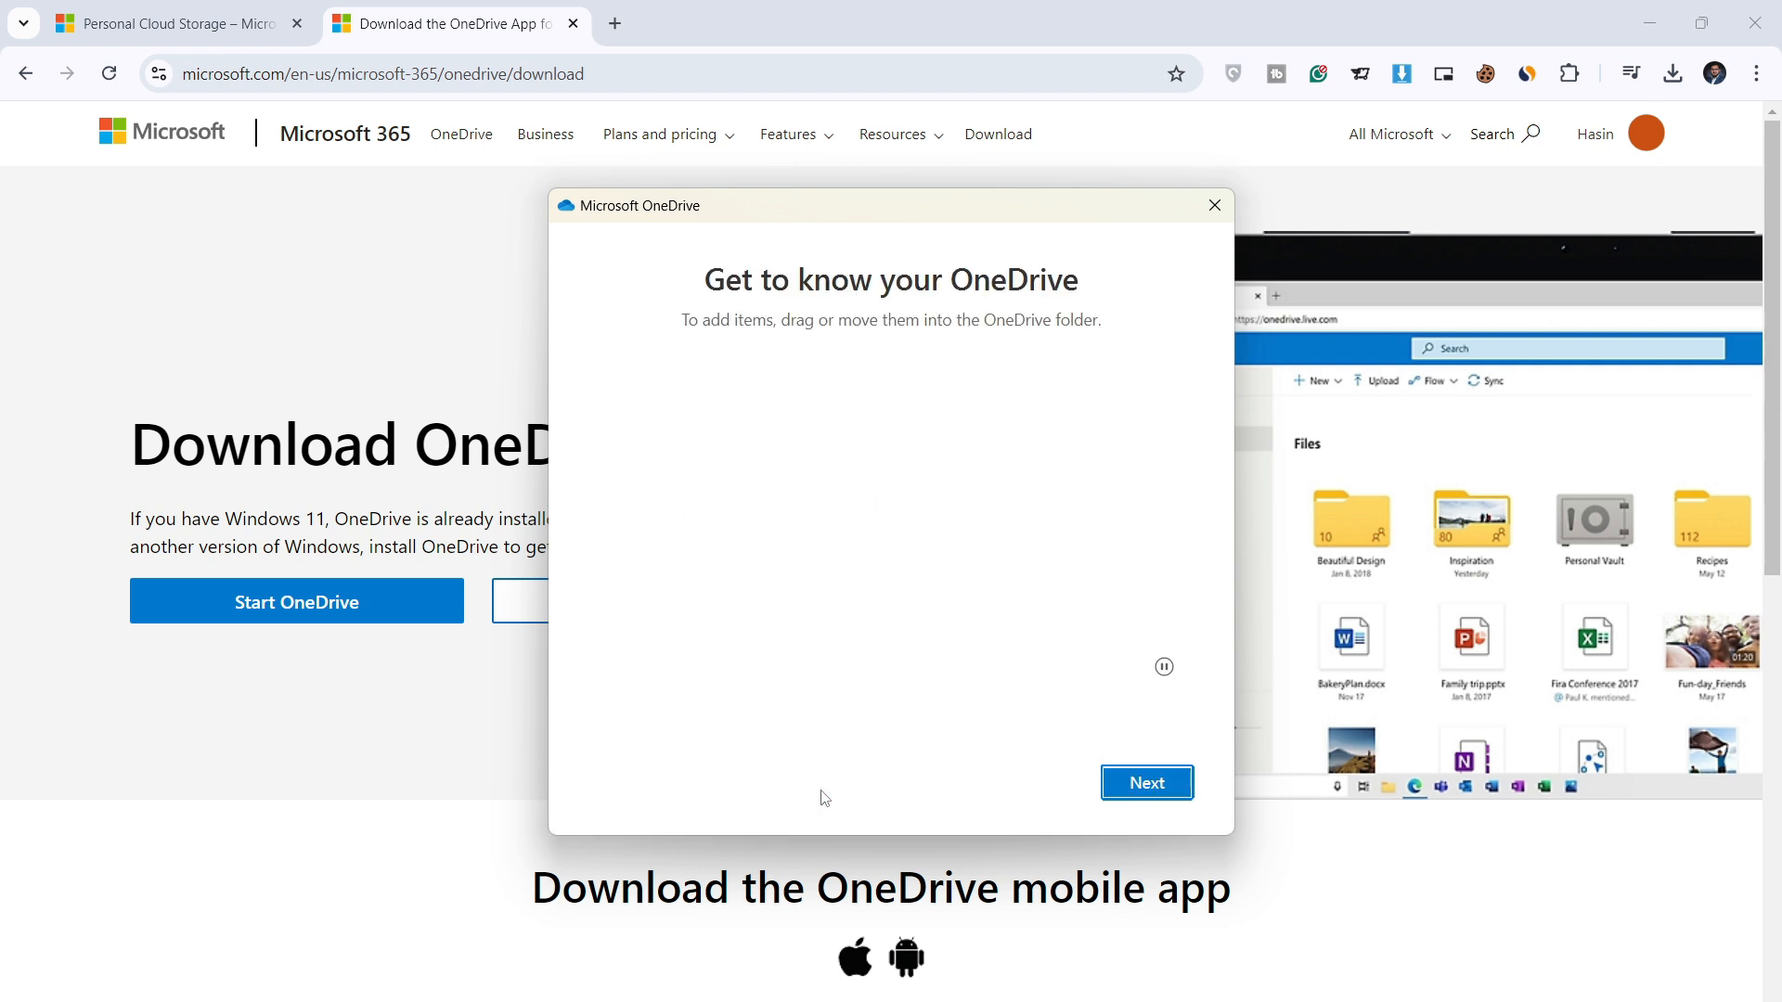
{"action": "left_click", "coordinate": [1144, 790]}
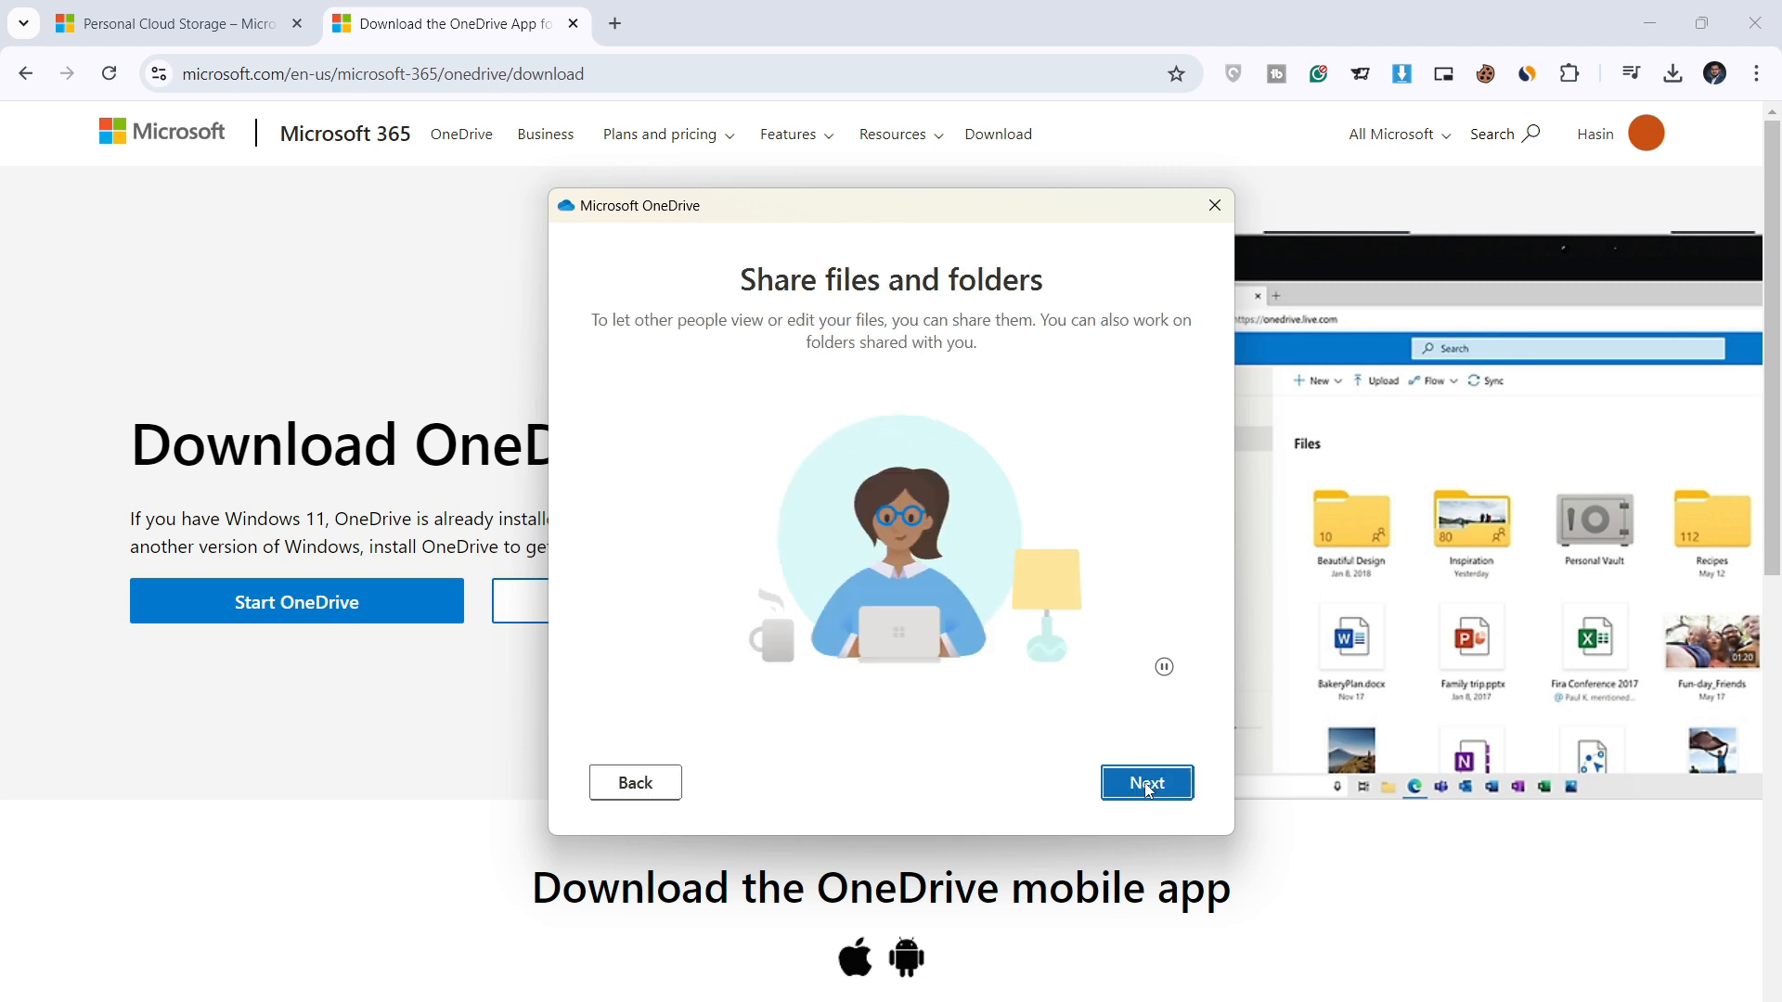
{"action": "left_click", "coordinate": [1140, 785]}
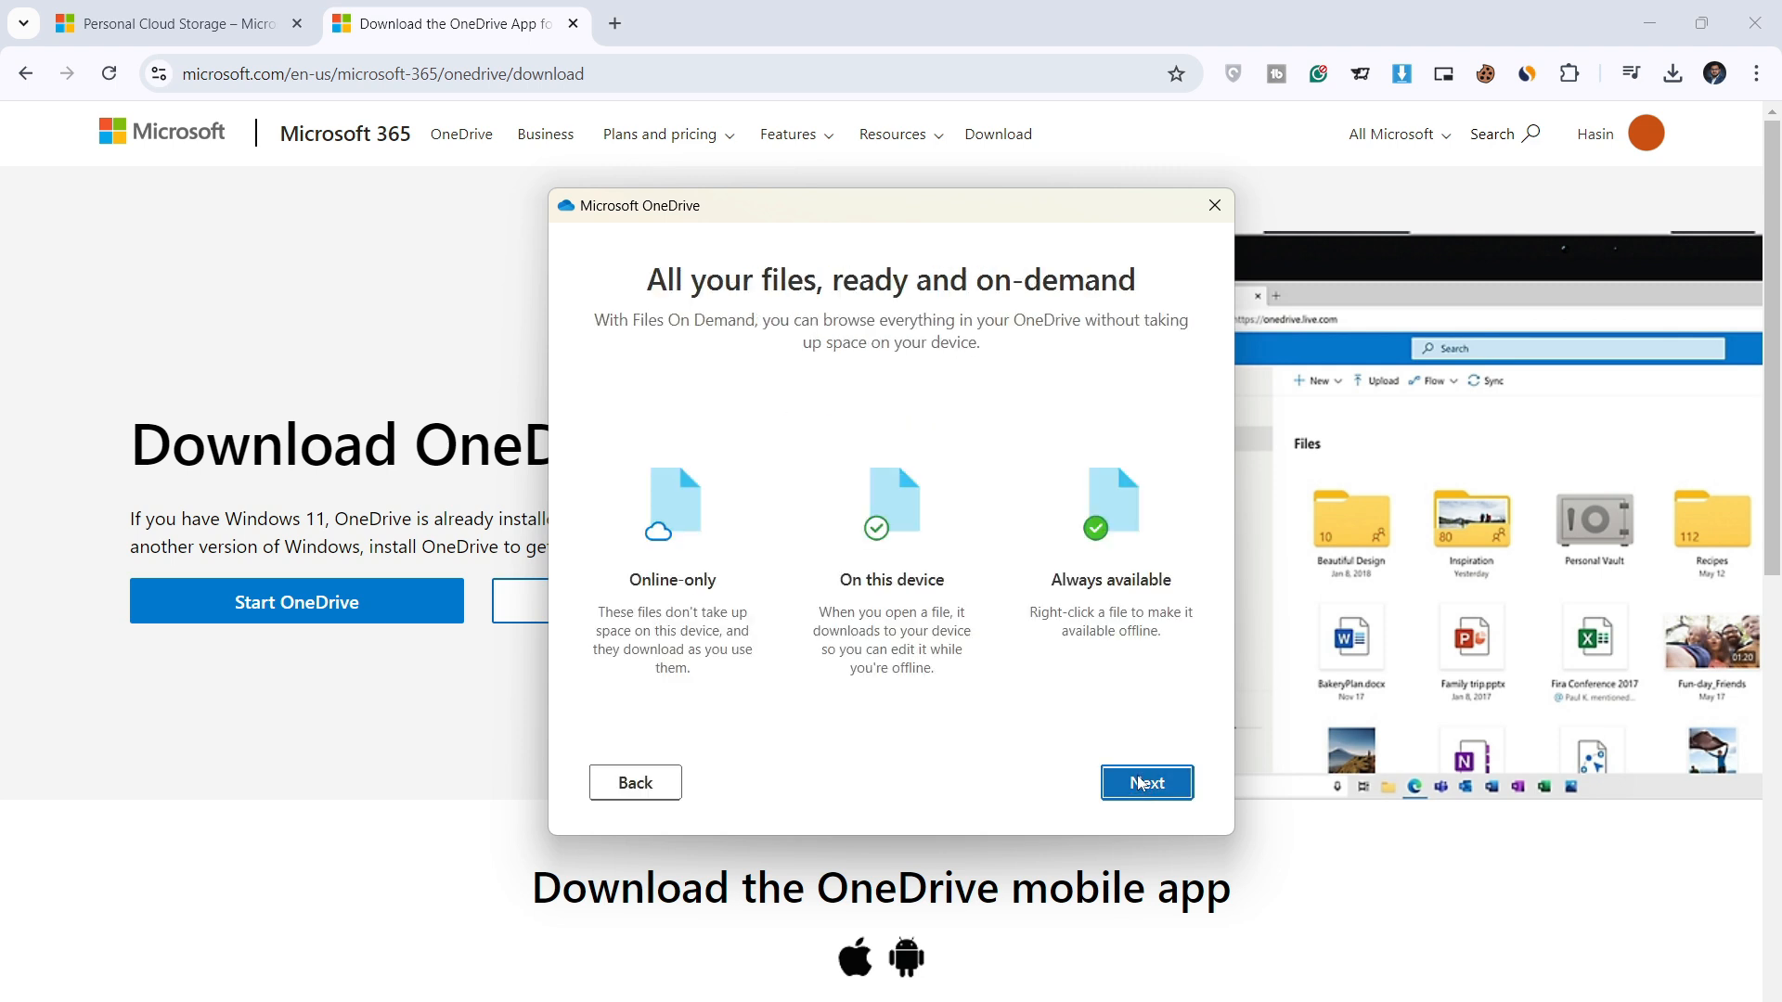
{"action": "left_click", "coordinate": [1142, 785]}
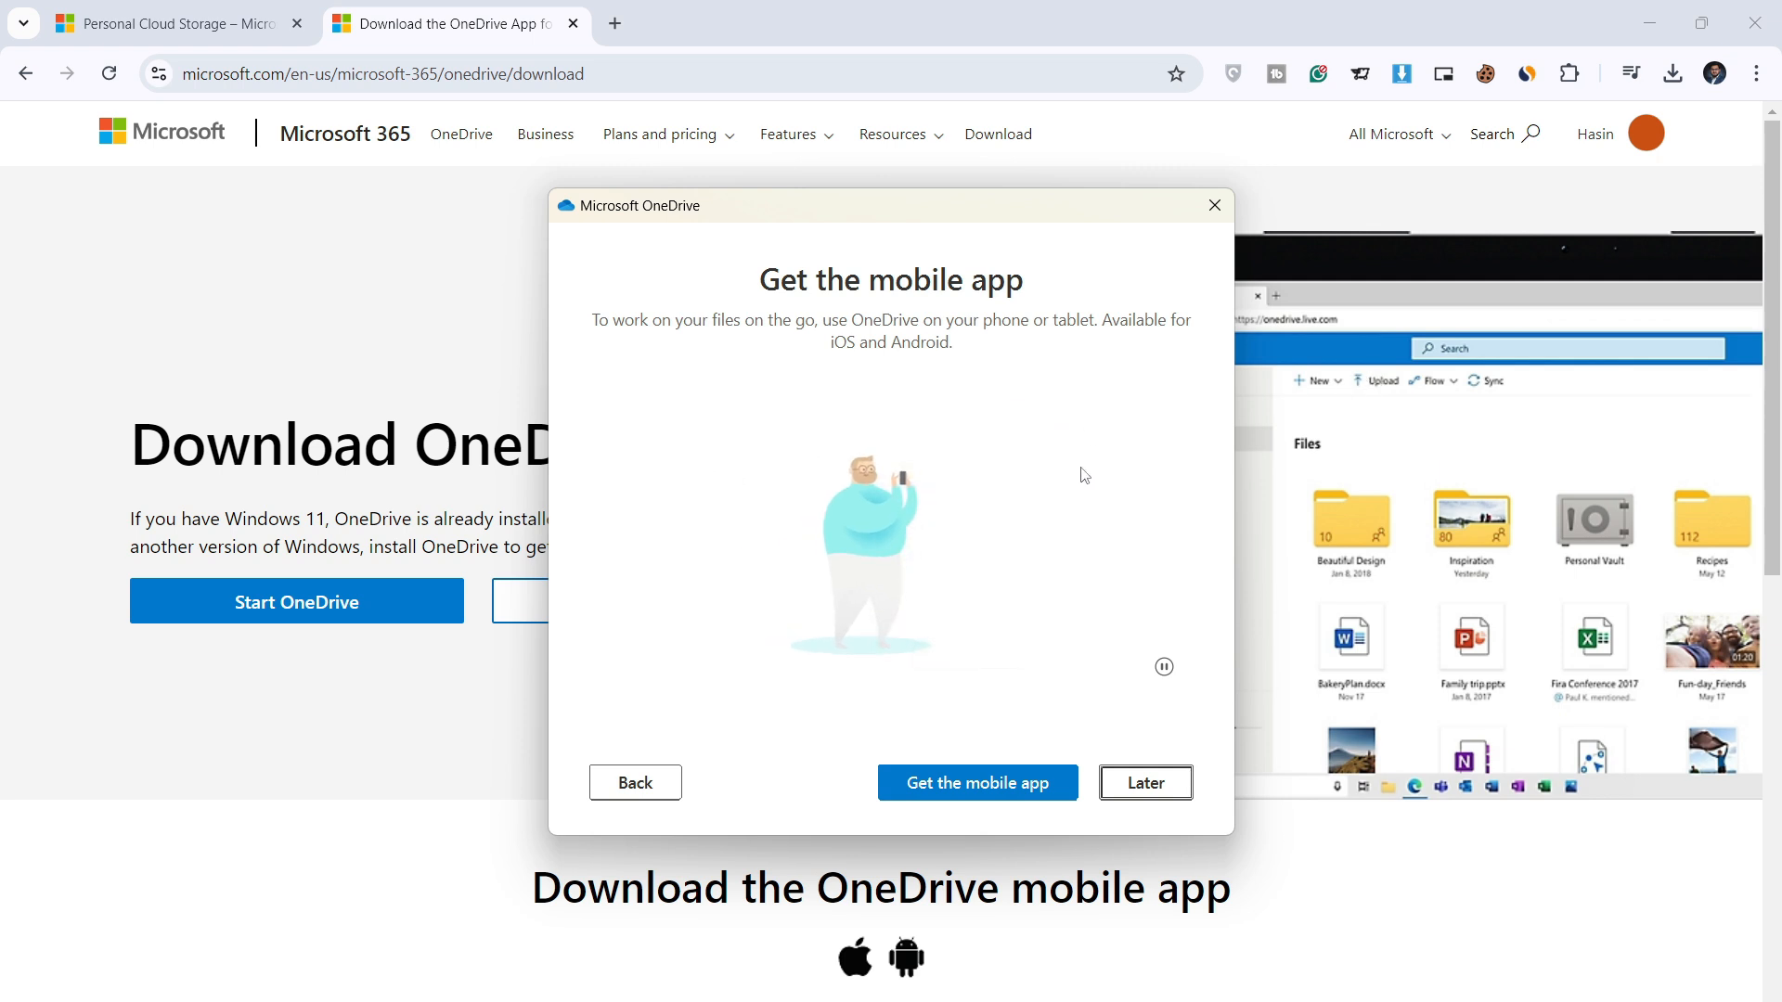
{"action": "left_click", "coordinate": [1153, 783]}
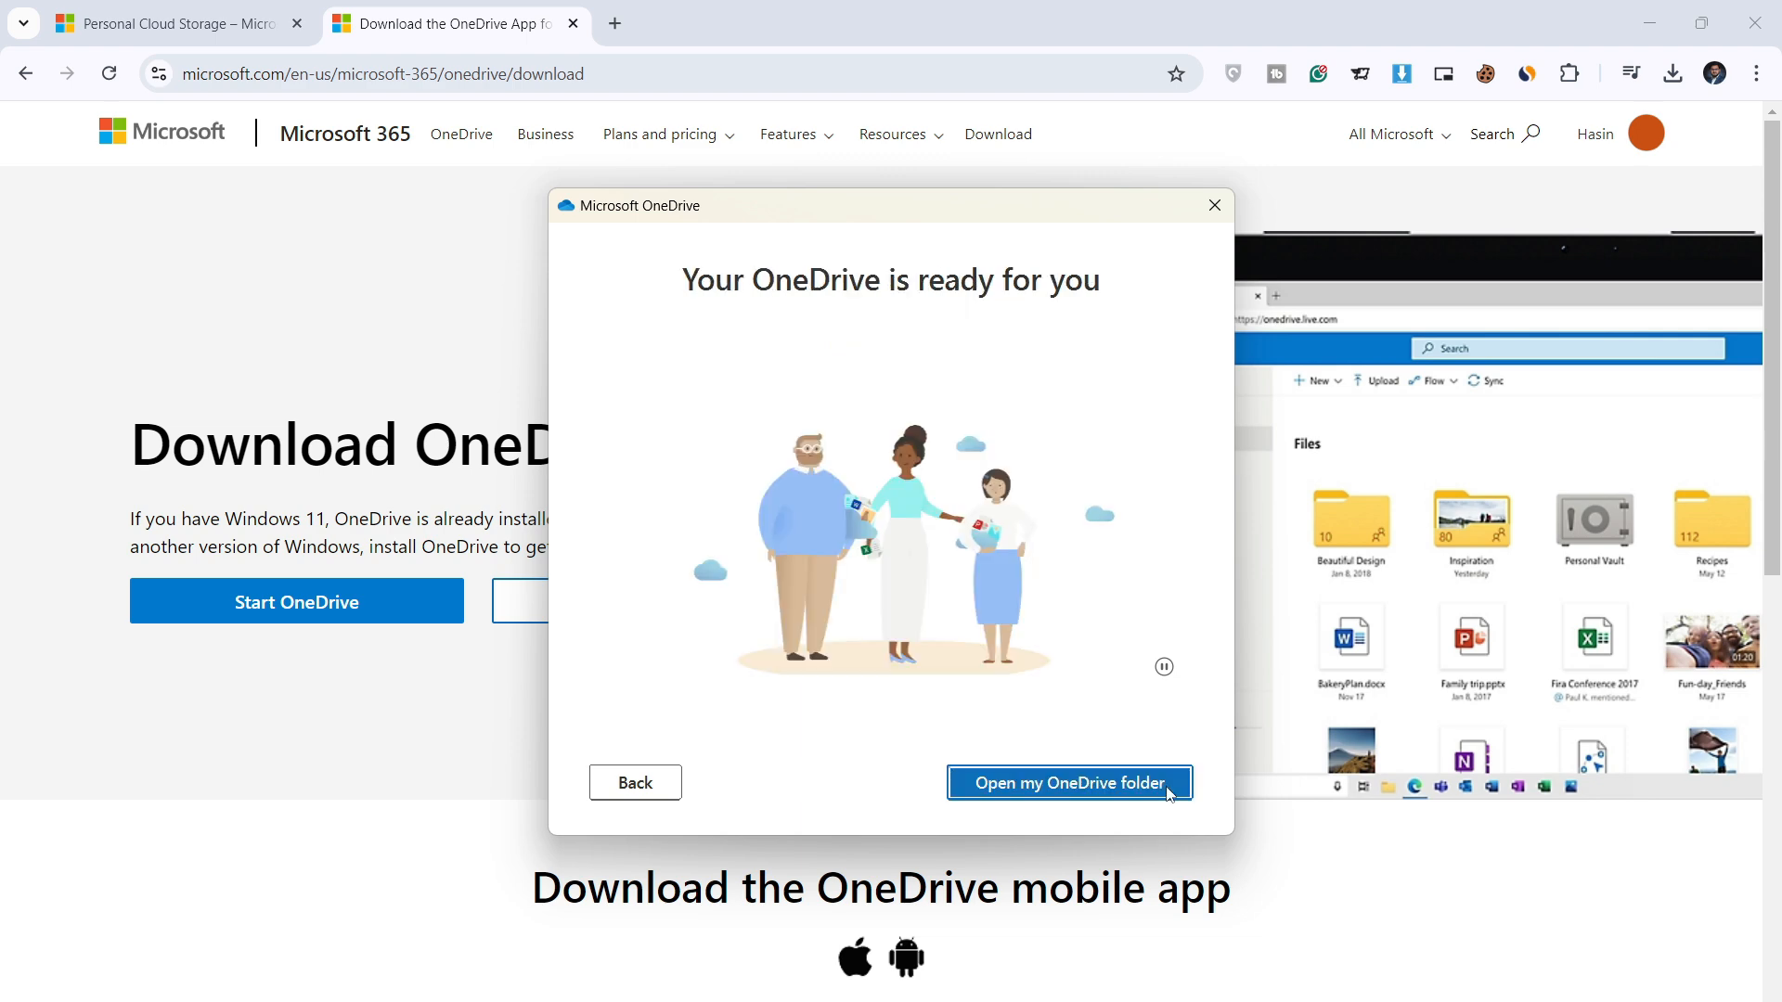
Step: Open the OneDrive folder maximized and navigate to E:\OneDrive\OneDrive - Blossom Group
{"action": "left_click", "coordinate": [1054, 784]}
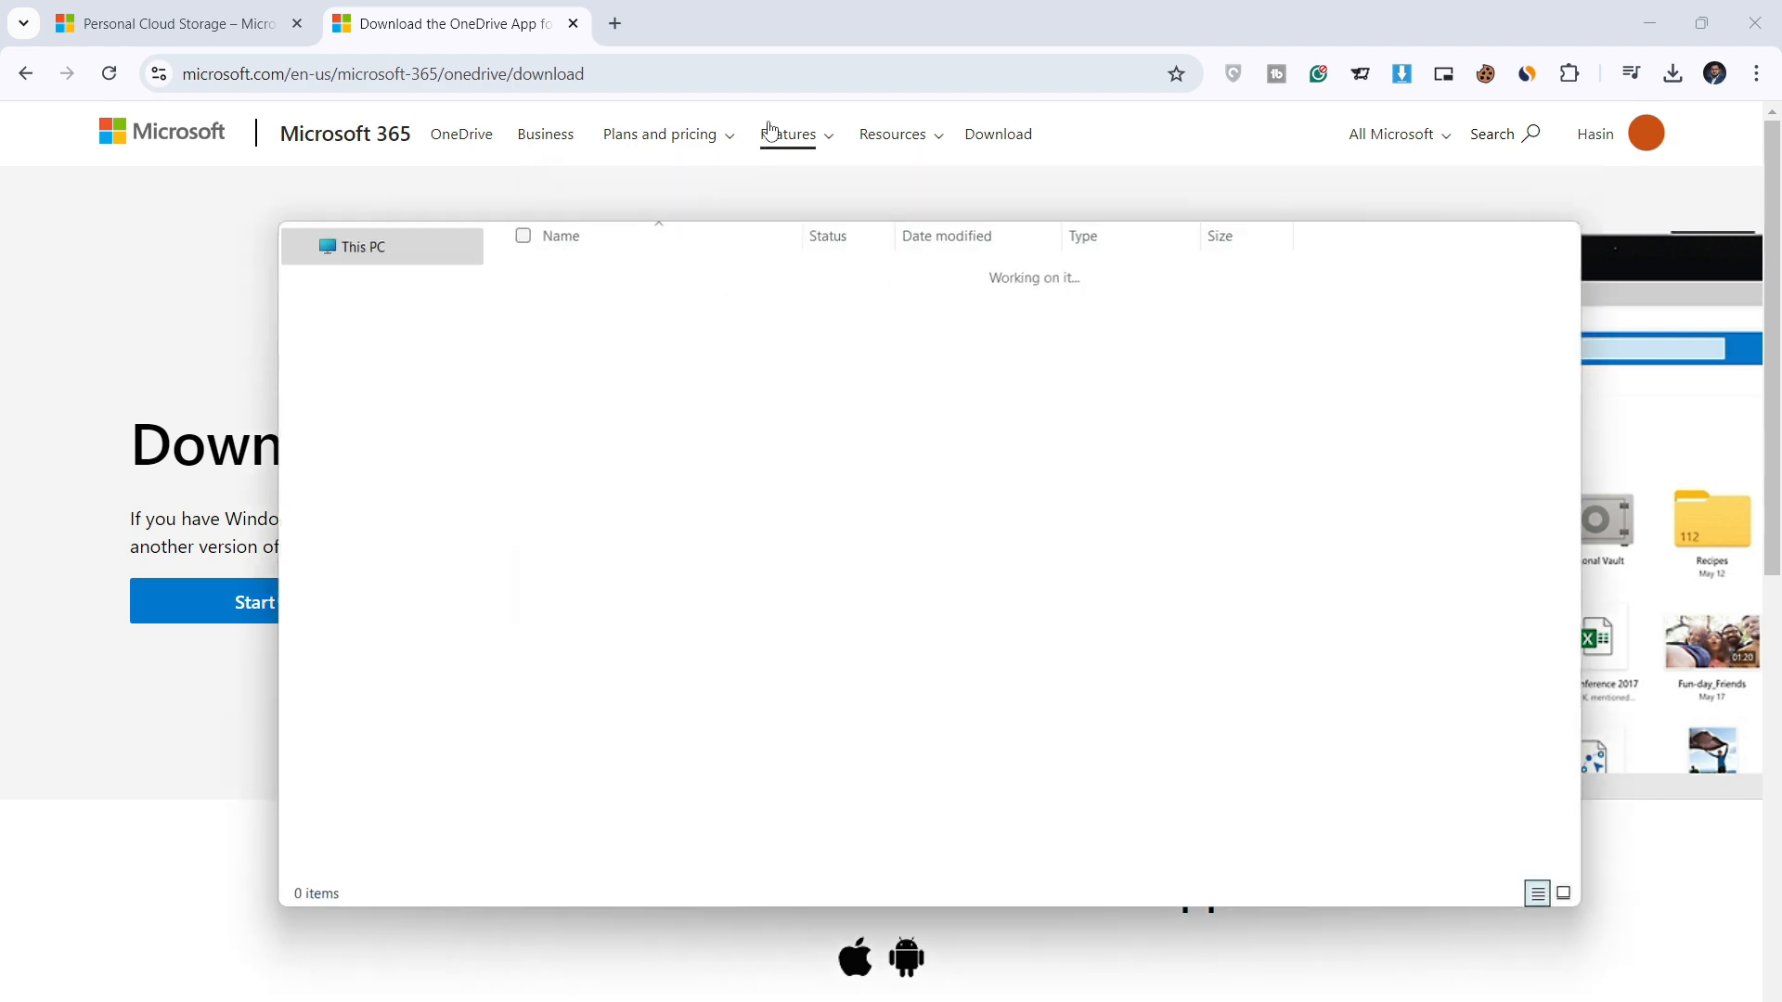
{"action": "double_click", "coordinate": [842, 232]}
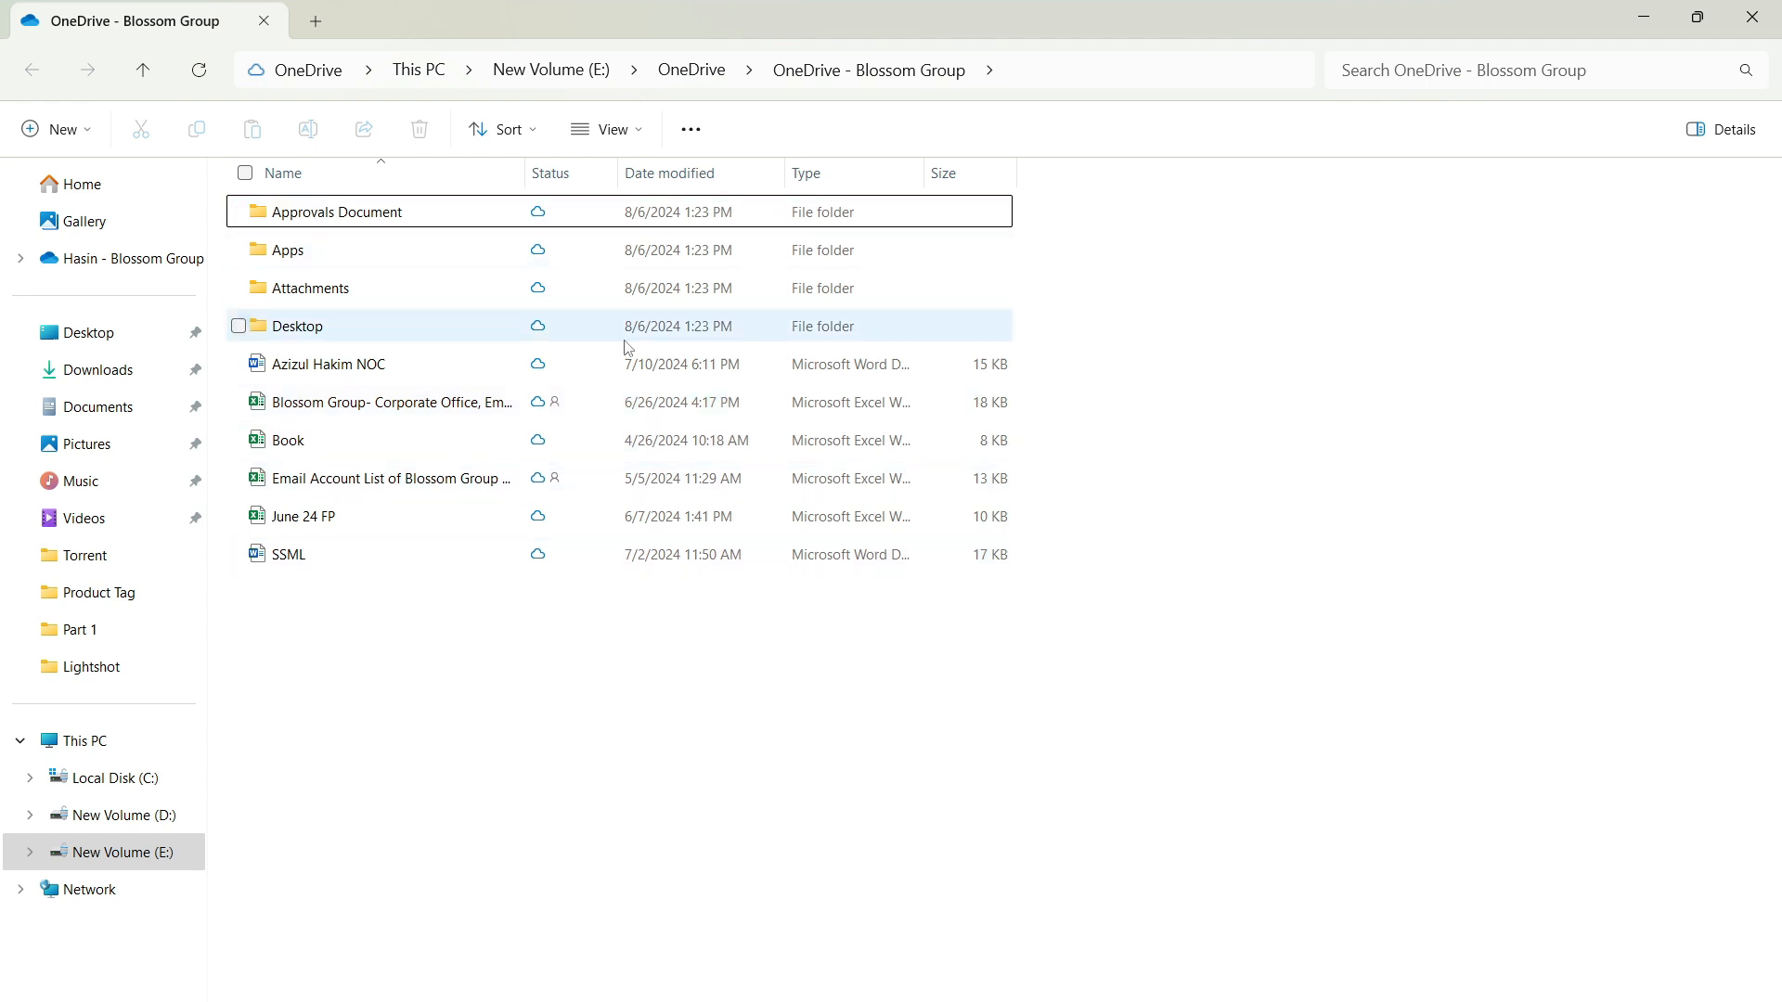
{"action": "left_click", "coordinate": [717, 88]}
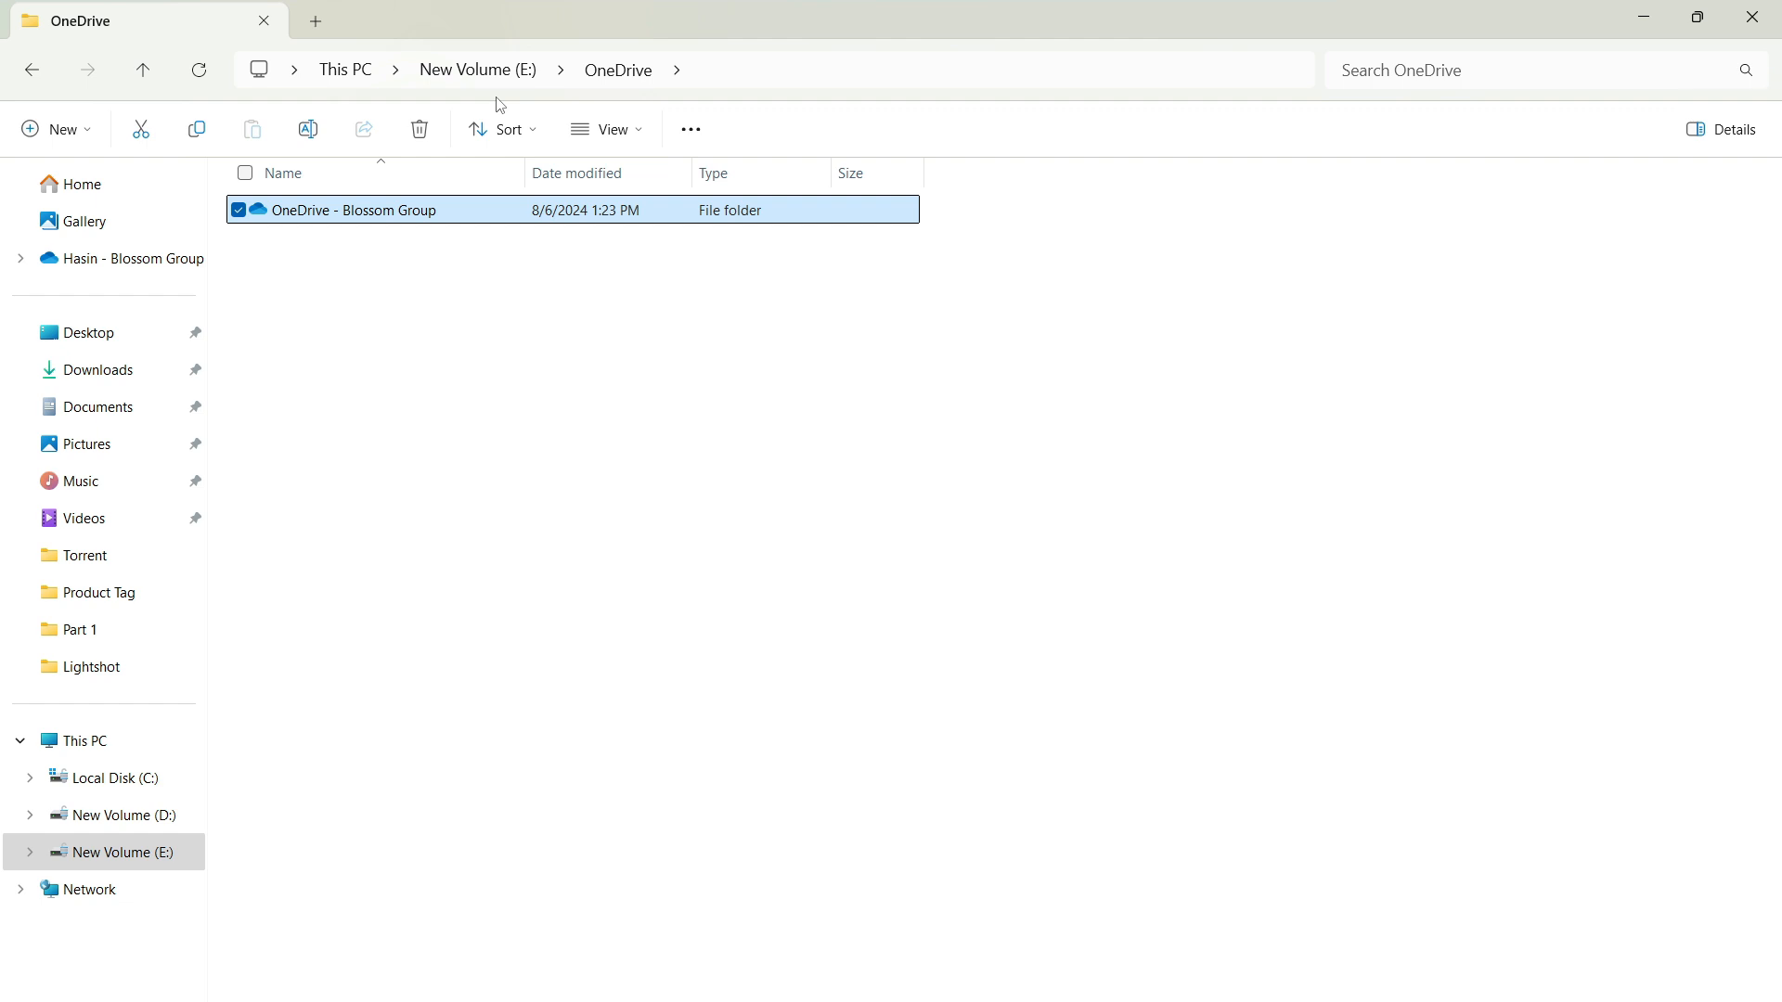
{"action": "left_click", "coordinate": [477, 70]}
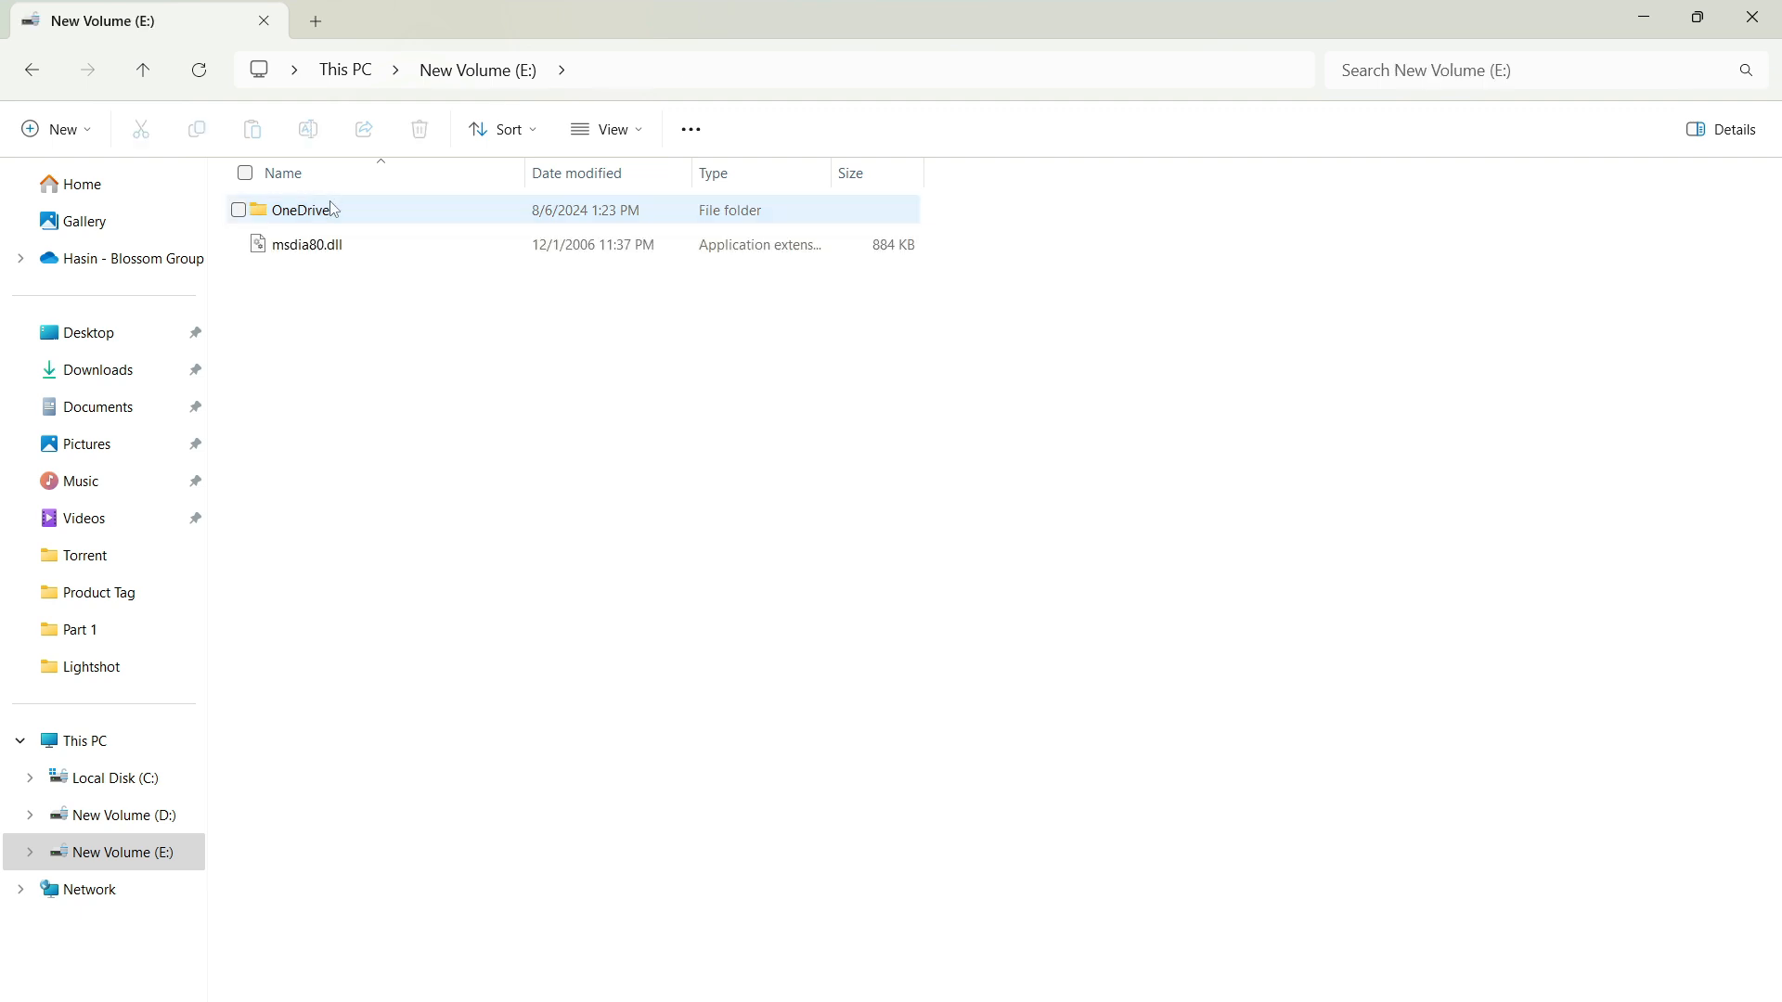
{"action": "left_click", "coordinate": [332, 211]}
{"action": "double_click", "coordinate": [336, 218]}
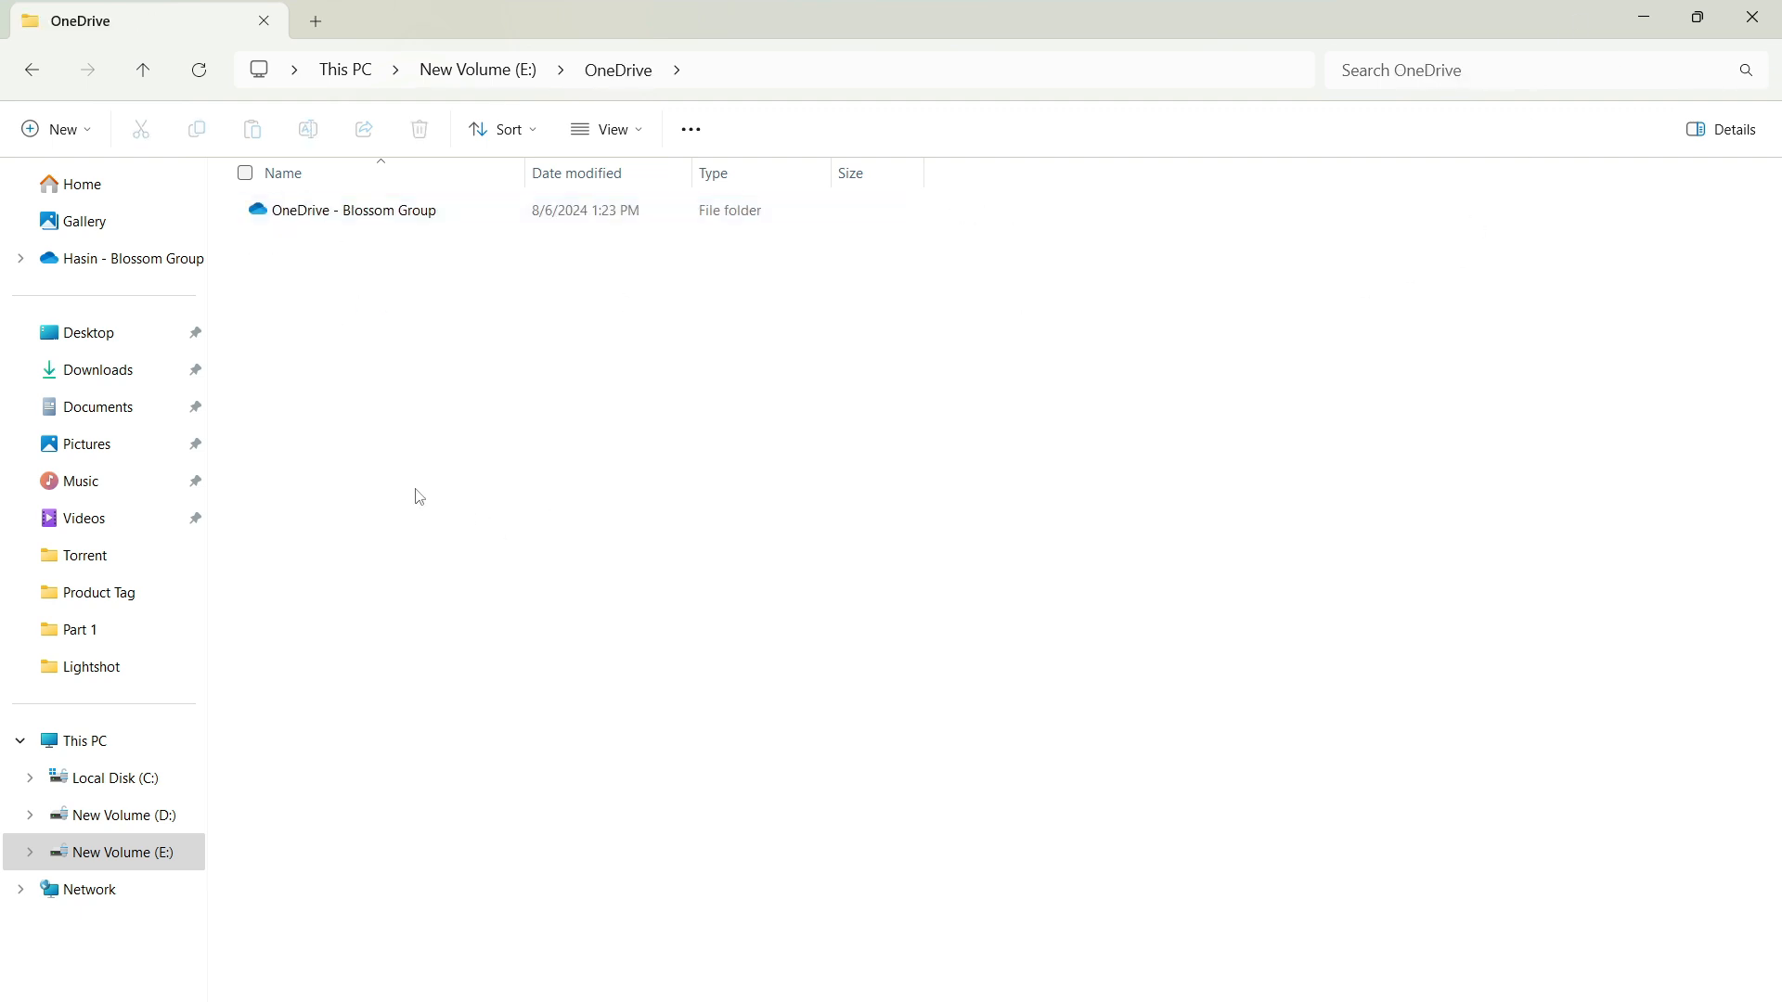
{"action": "double_click", "coordinate": [308, 221]}
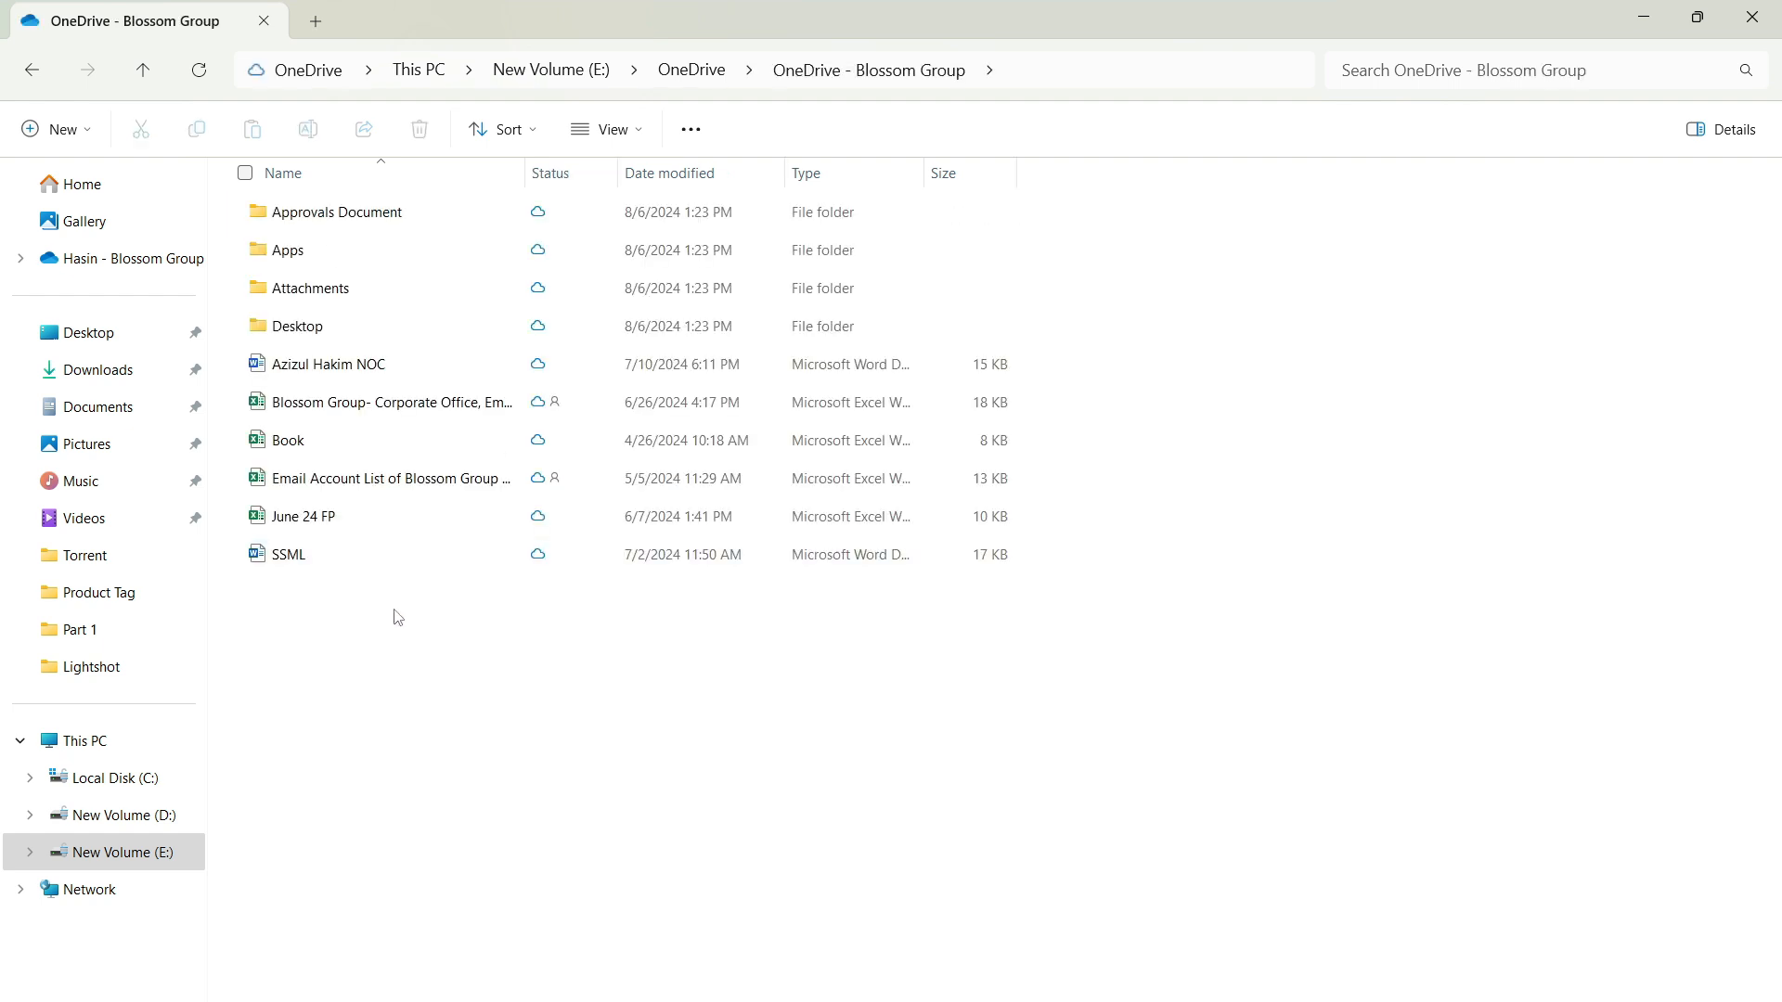
Step: Create a new Excel worksheet named 'Online Test' in the OneDrive - Blossom Group folder
{"action": "right_click", "coordinate": [410, 735]}
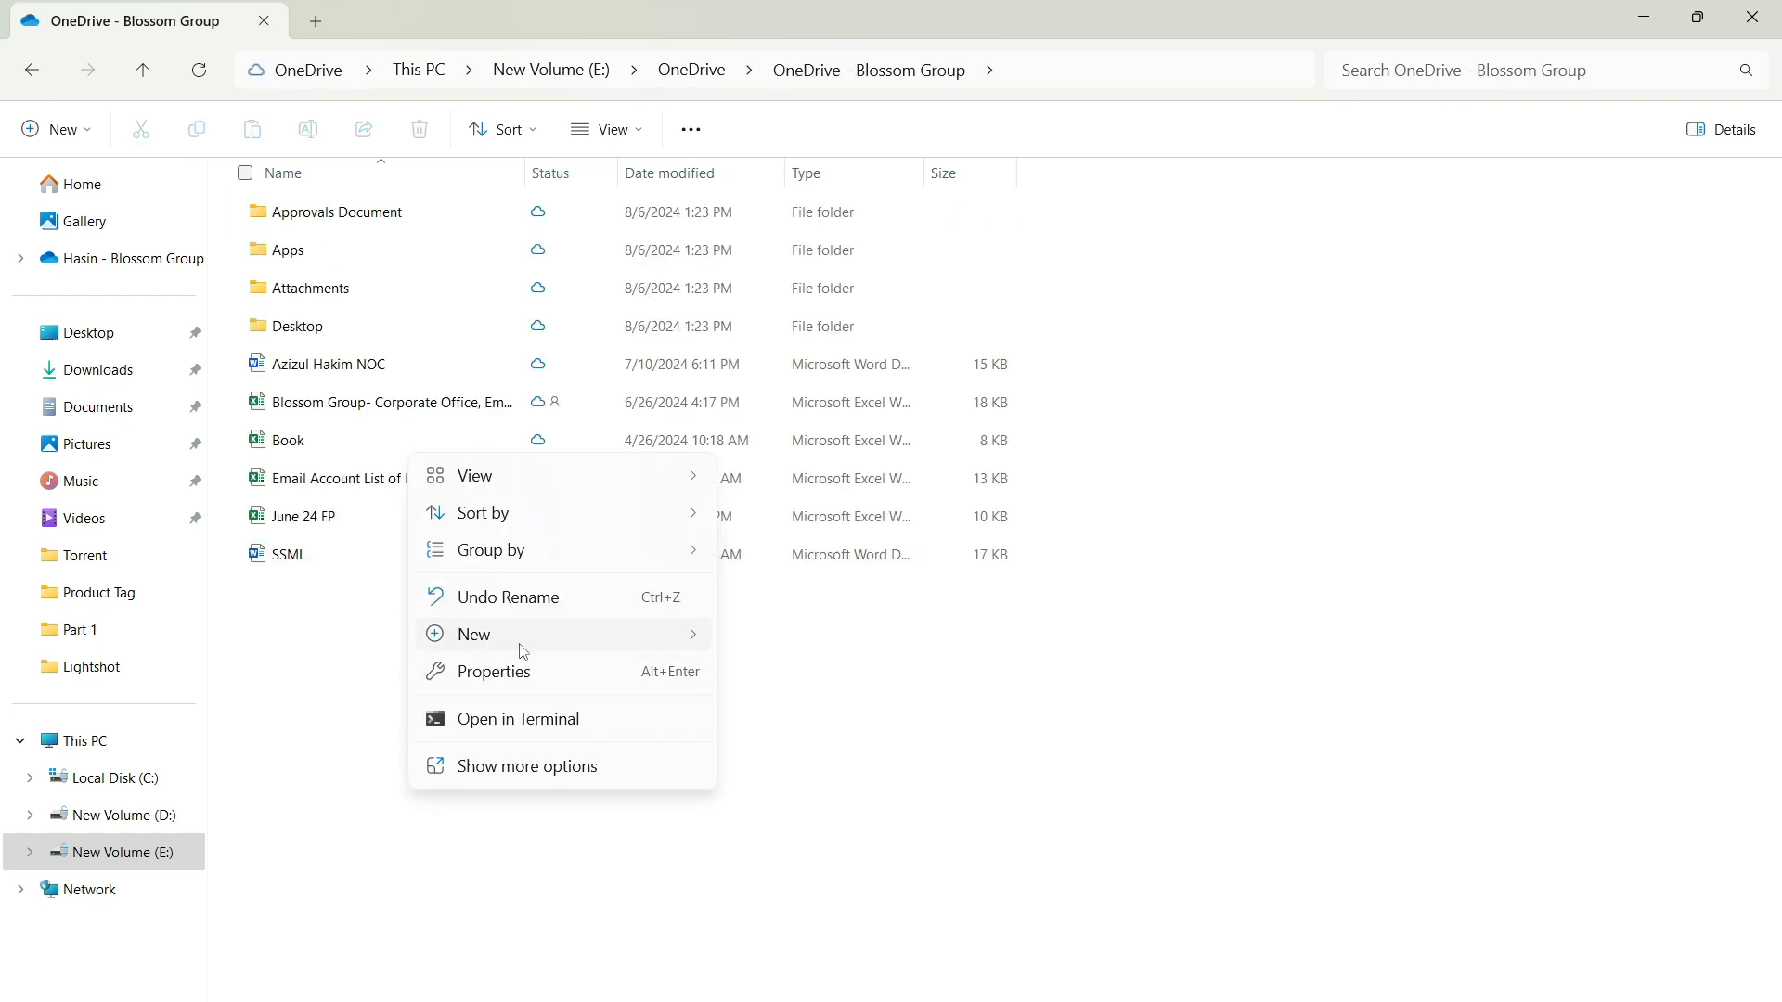
{"action": "mouse_move", "coordinate": [525, 650]}
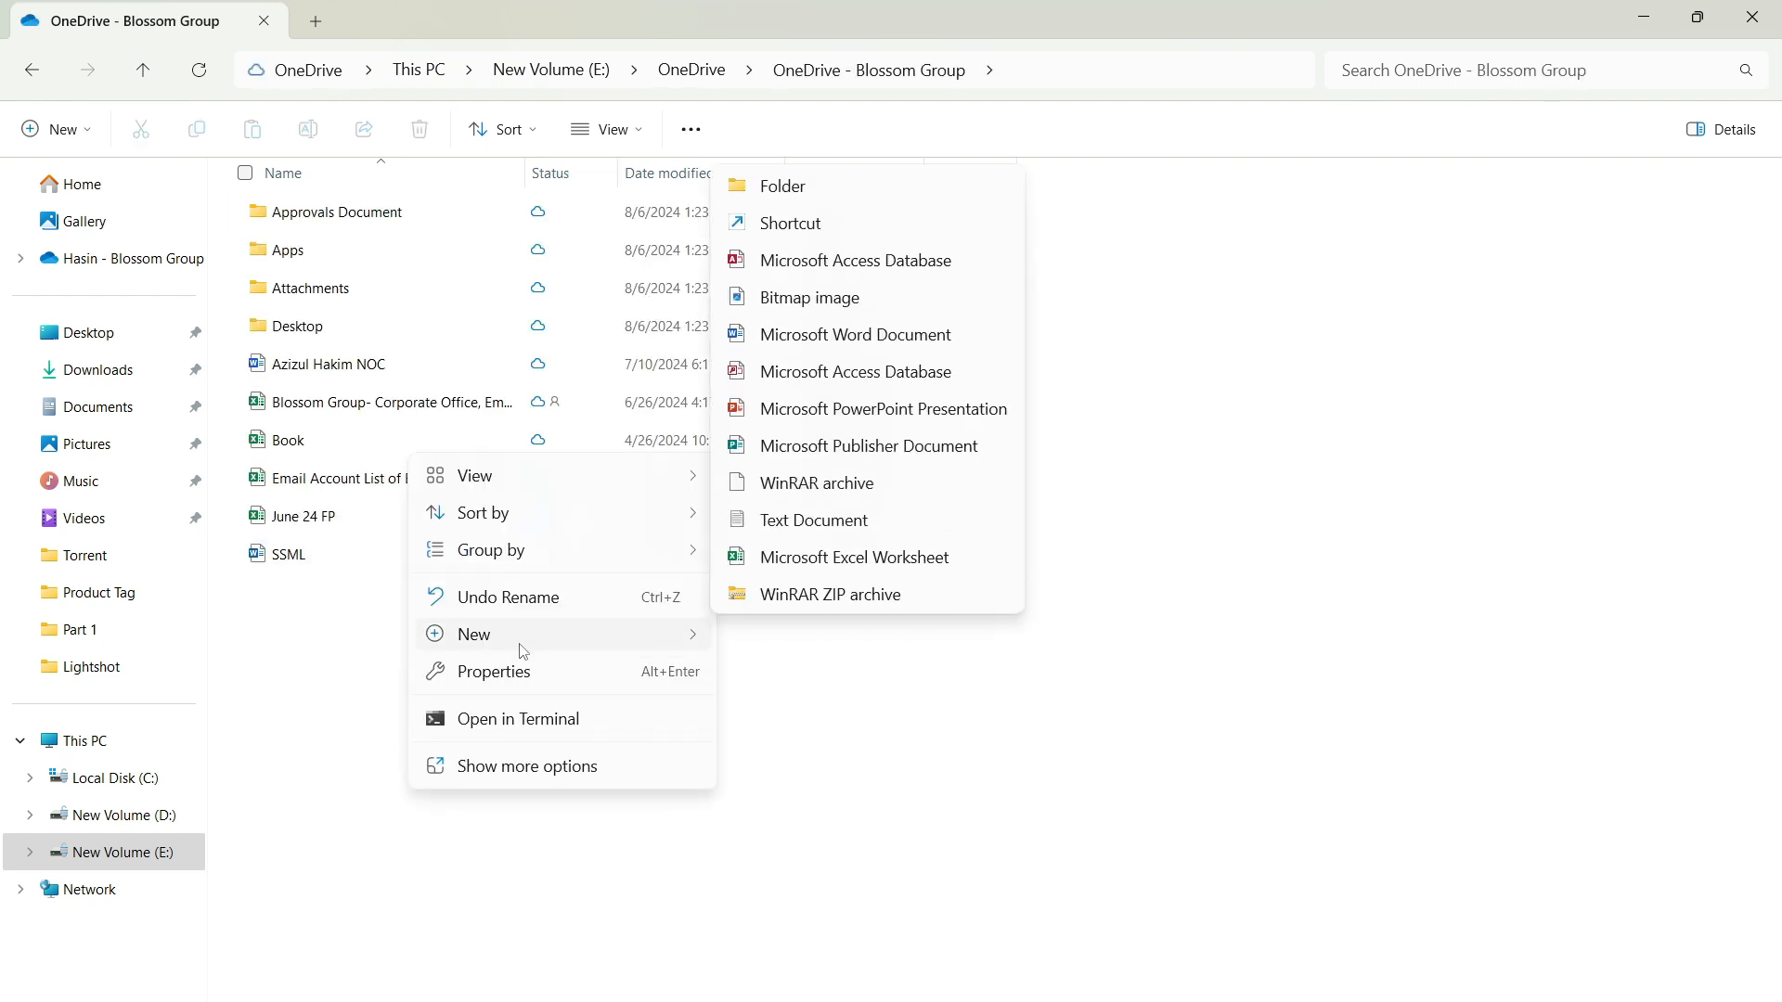
{"action": "left_click", "coordinate": [776, 557]}
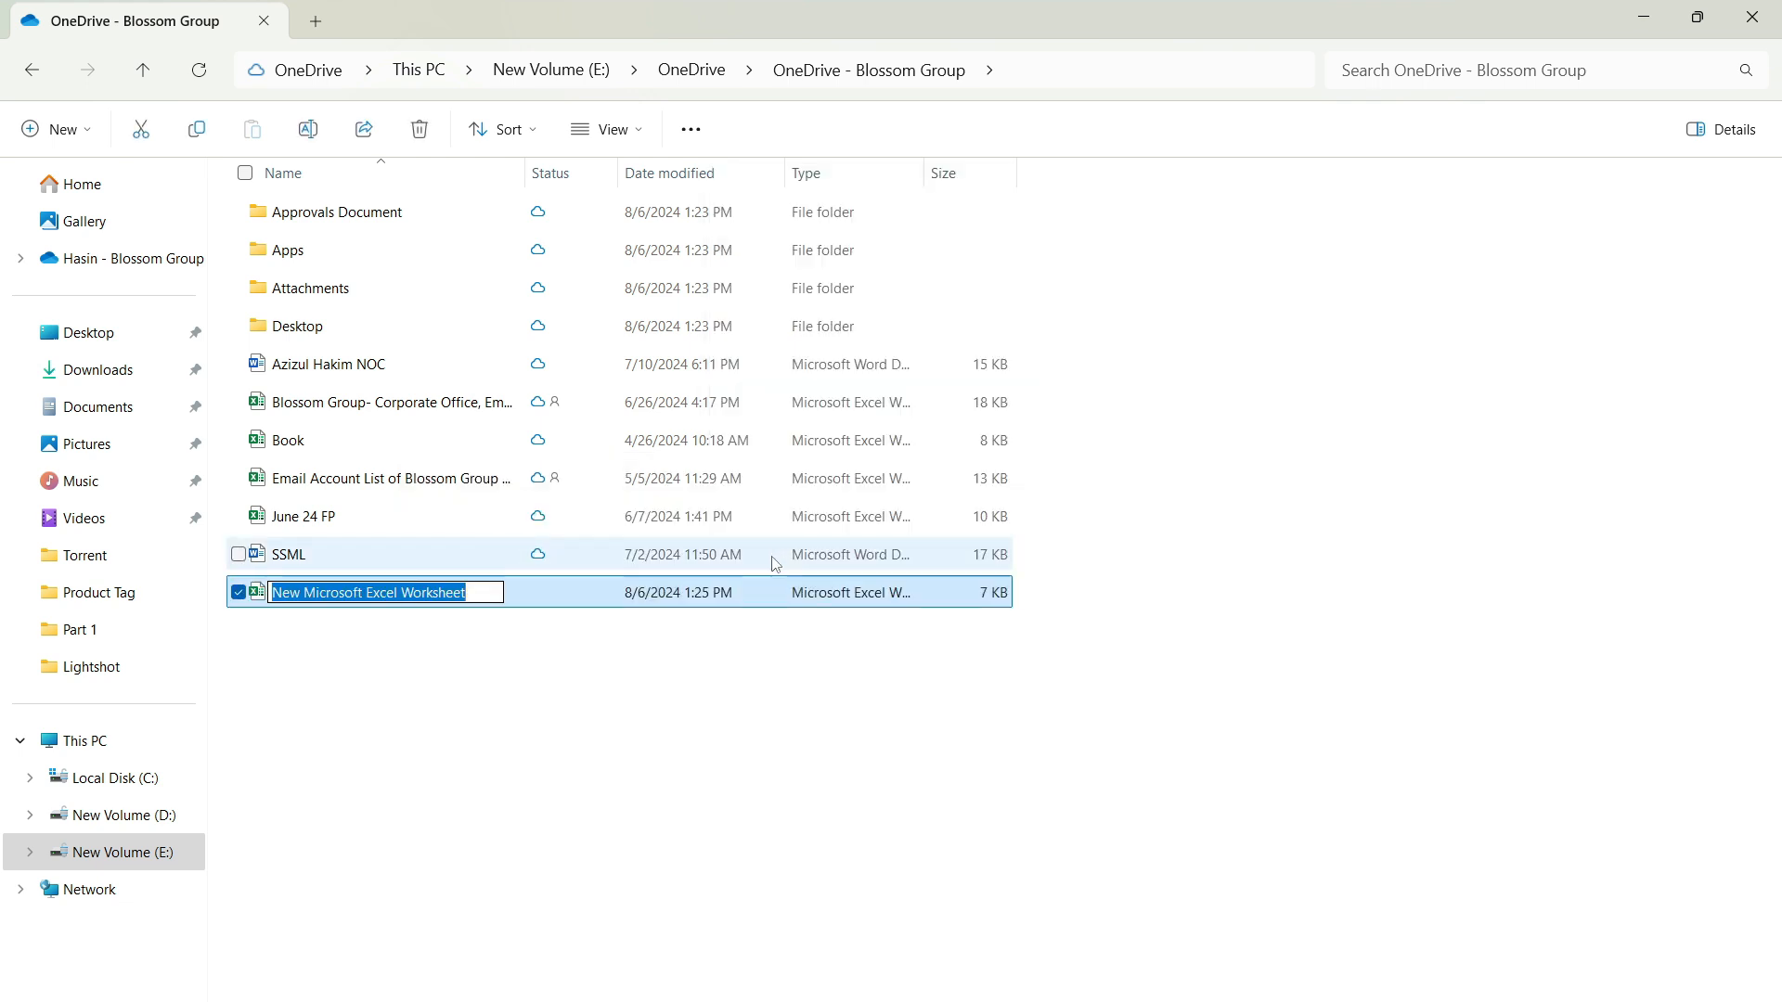
{"action": "type", "text": "Online Test"}
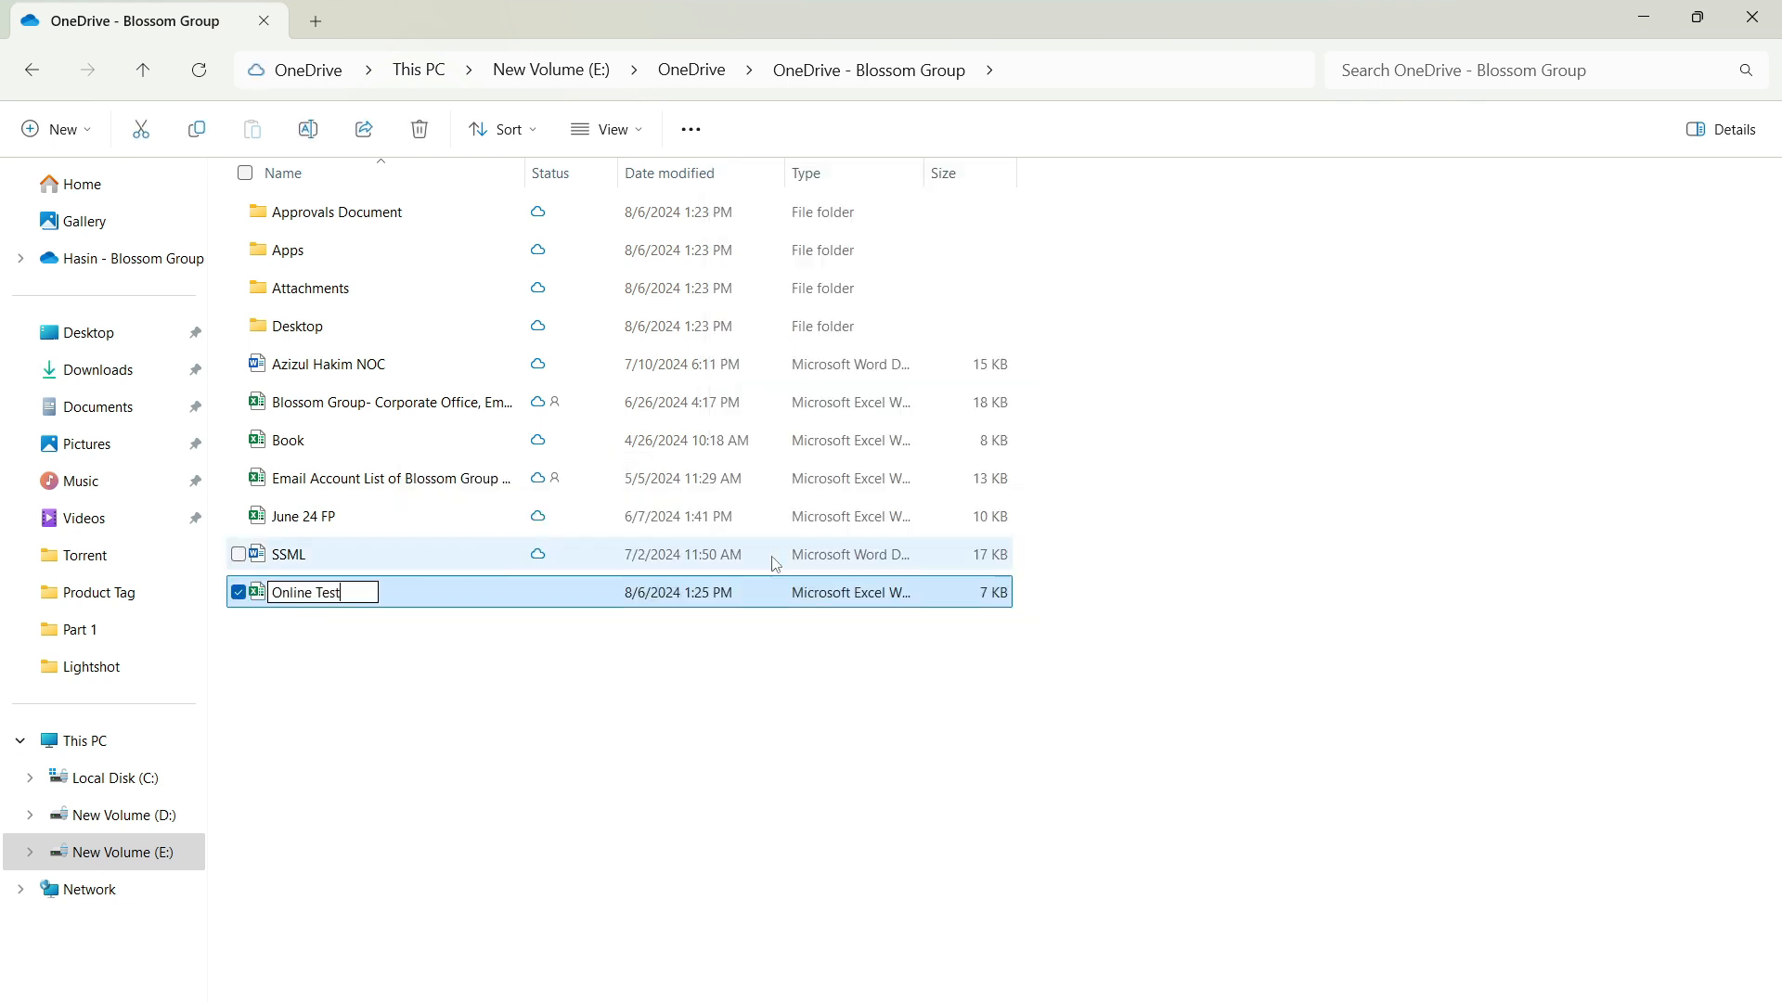
{"action": "key", "text": "Return"}
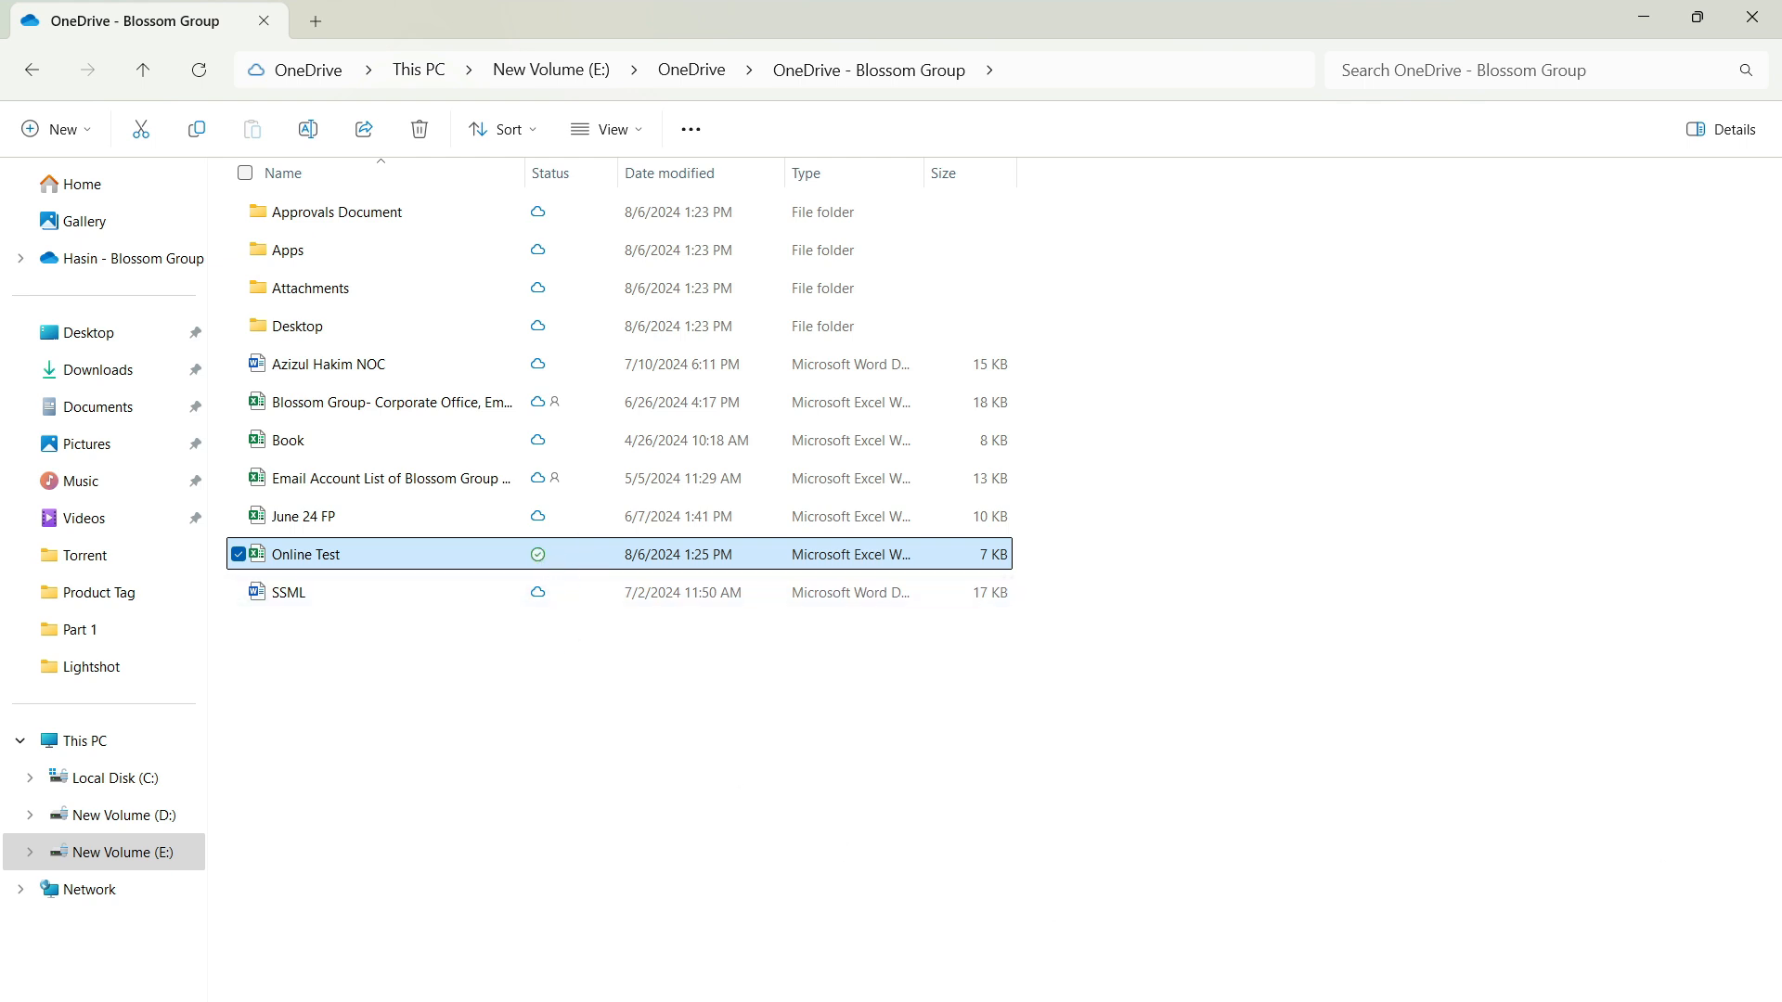
Step: Check its sync status in the OneDrive tray flyout, then return to the Download OneDrive page
{"action": "left_click", "coordinate": [1468, 1001]}
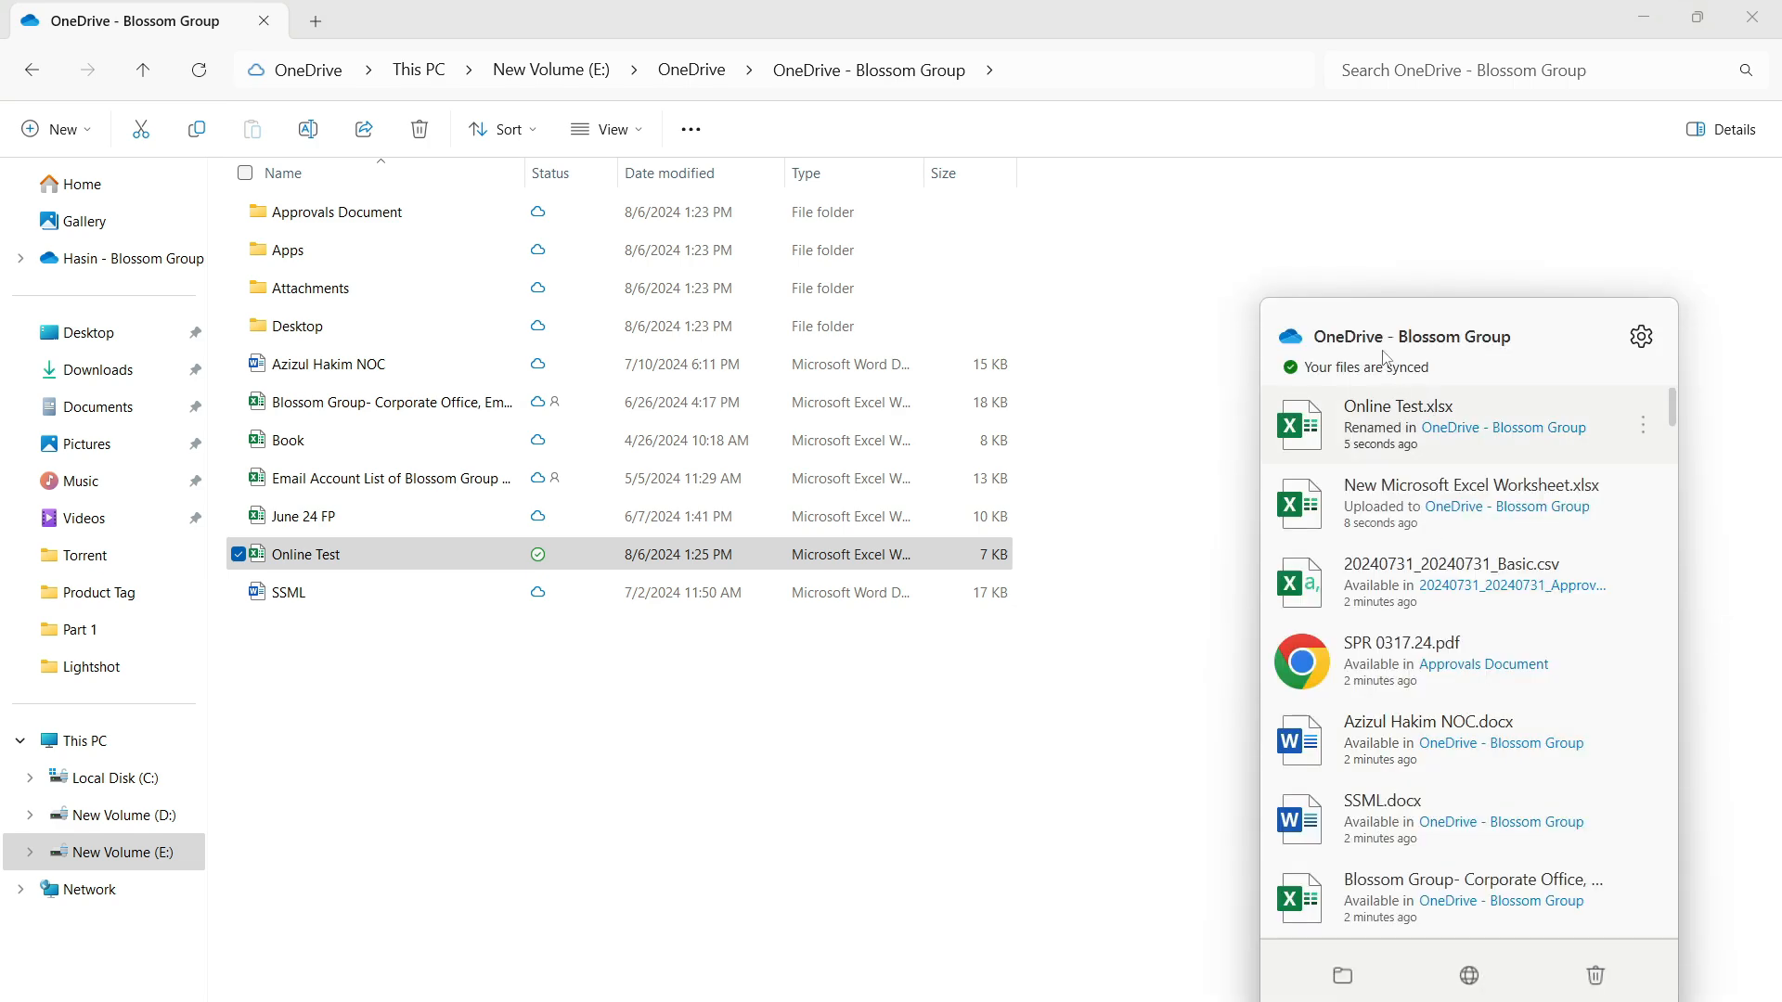
{"action": "left_click", "coordinate": [811, 784]}
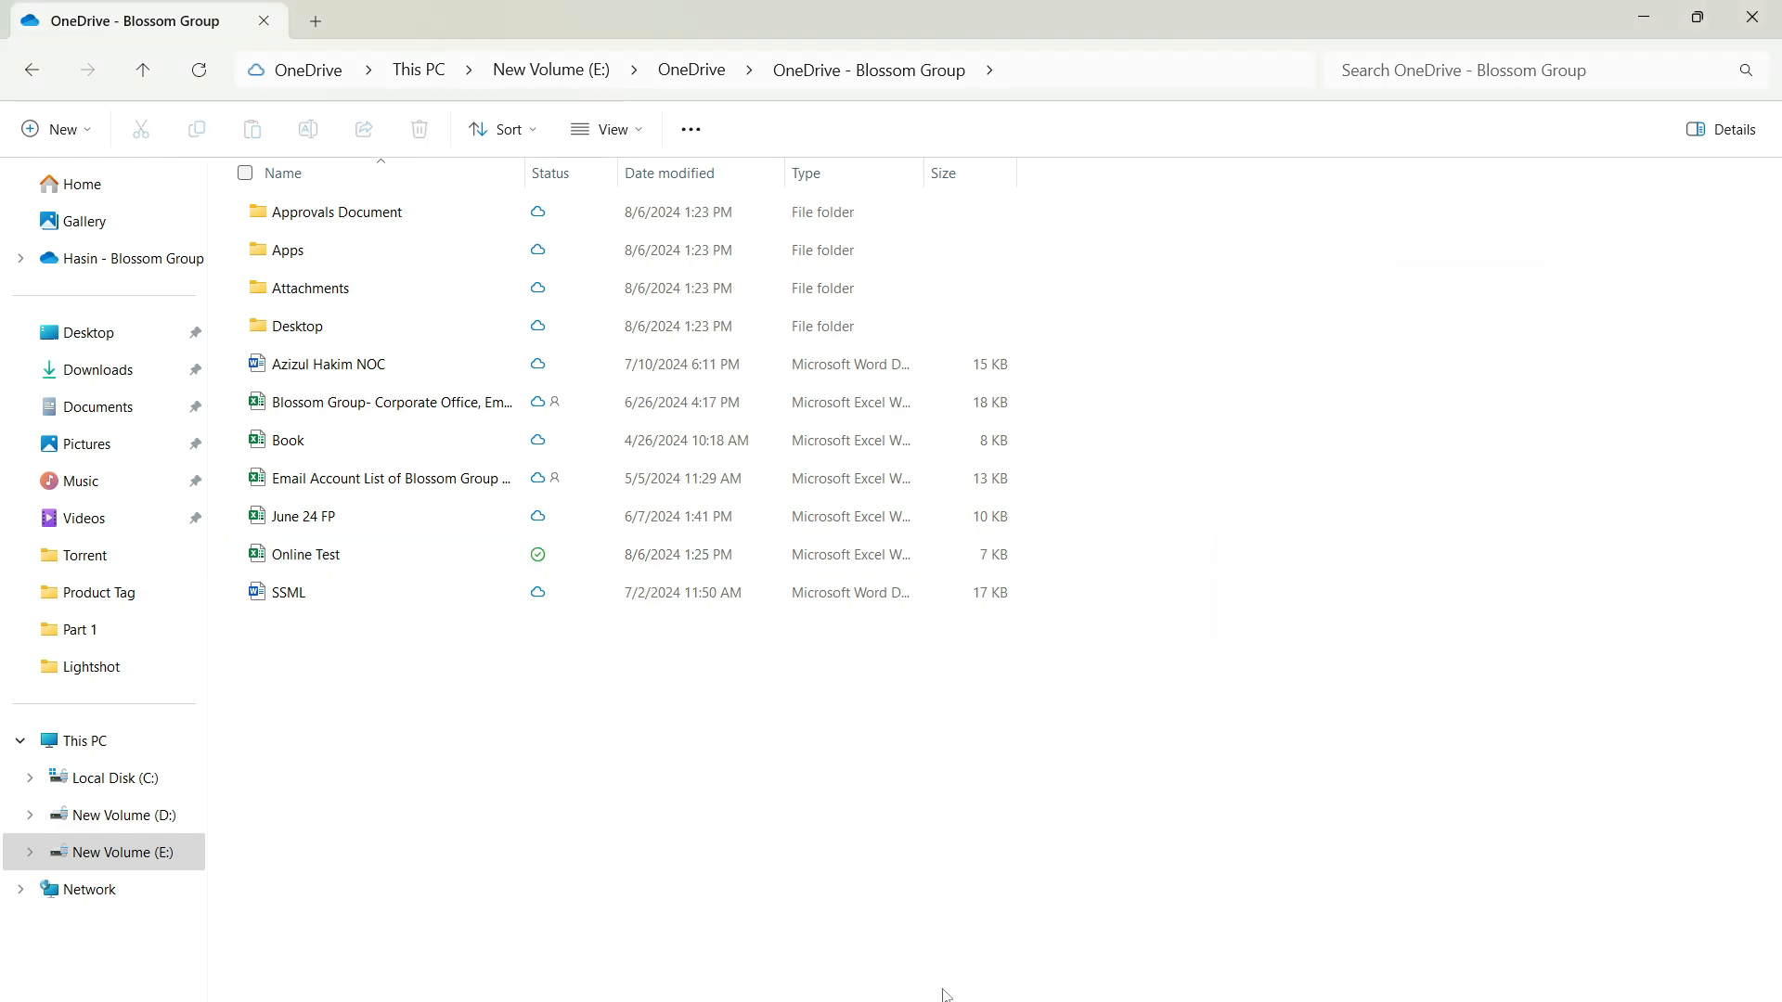
{"action": "left_click", "coordinate": [1049, 938]}
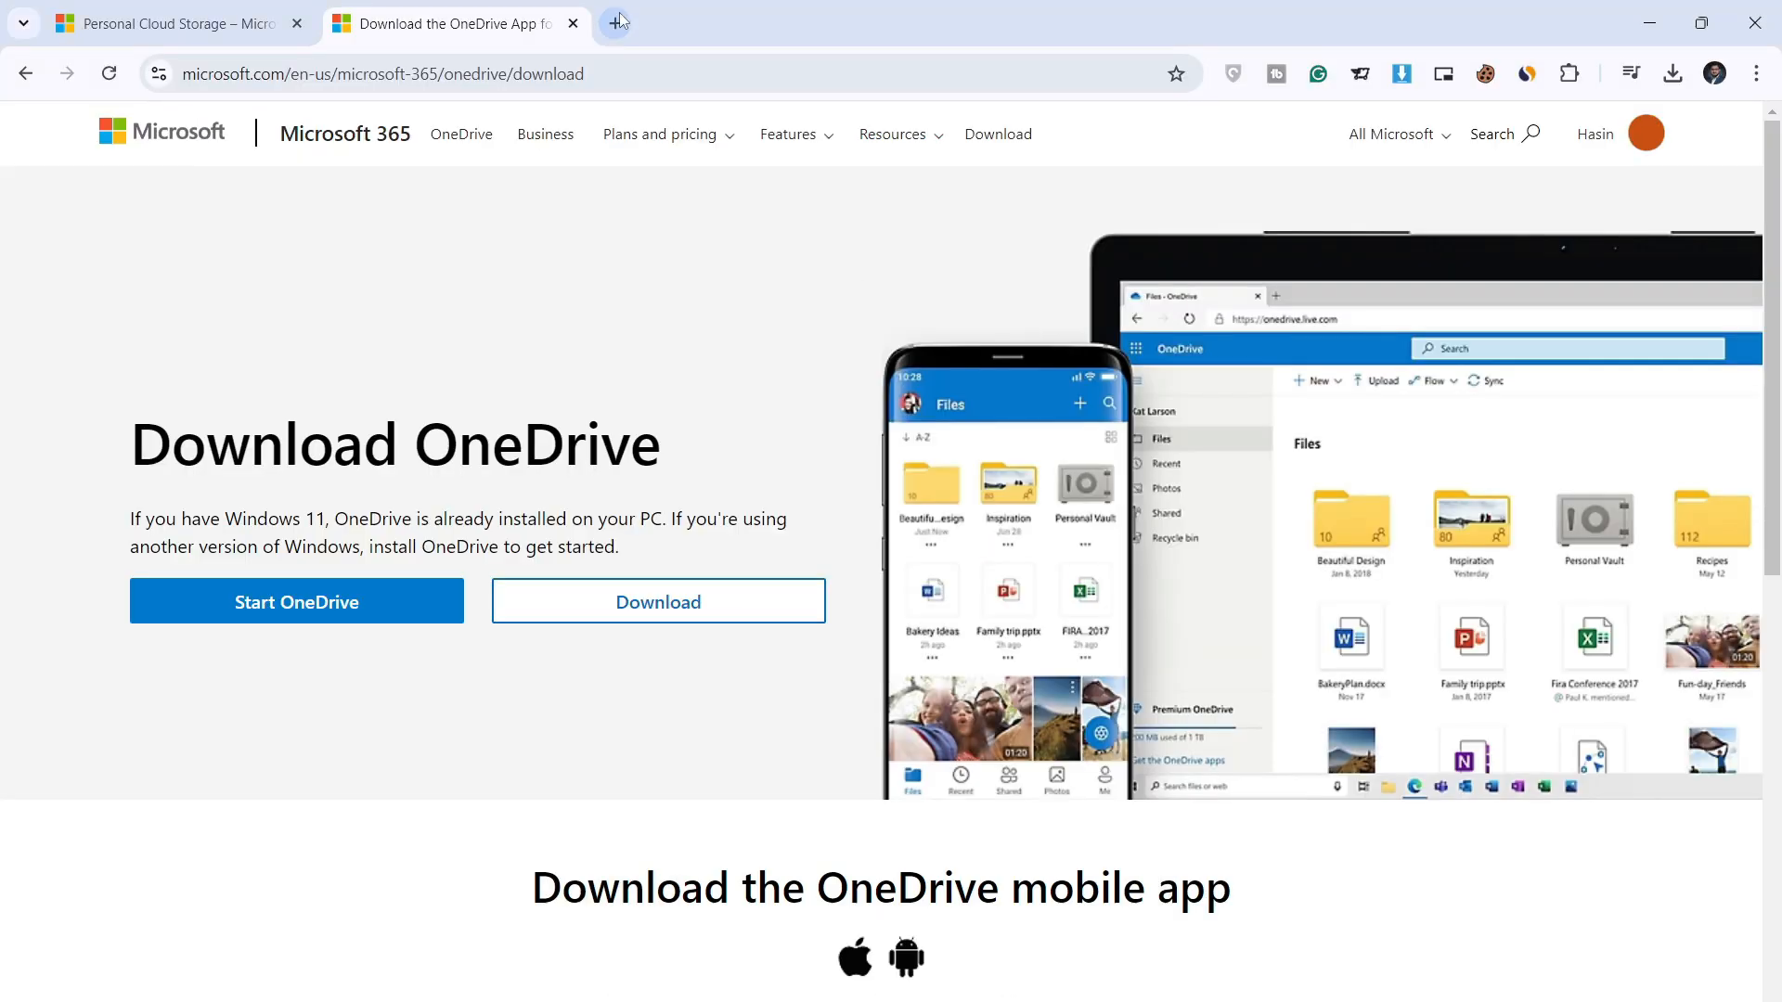
Step: Load office.com in a new tab and open OneDrive from the Microsoft 365 app launcher
{"action": "left_click", "coordinate": [1658, 143]}
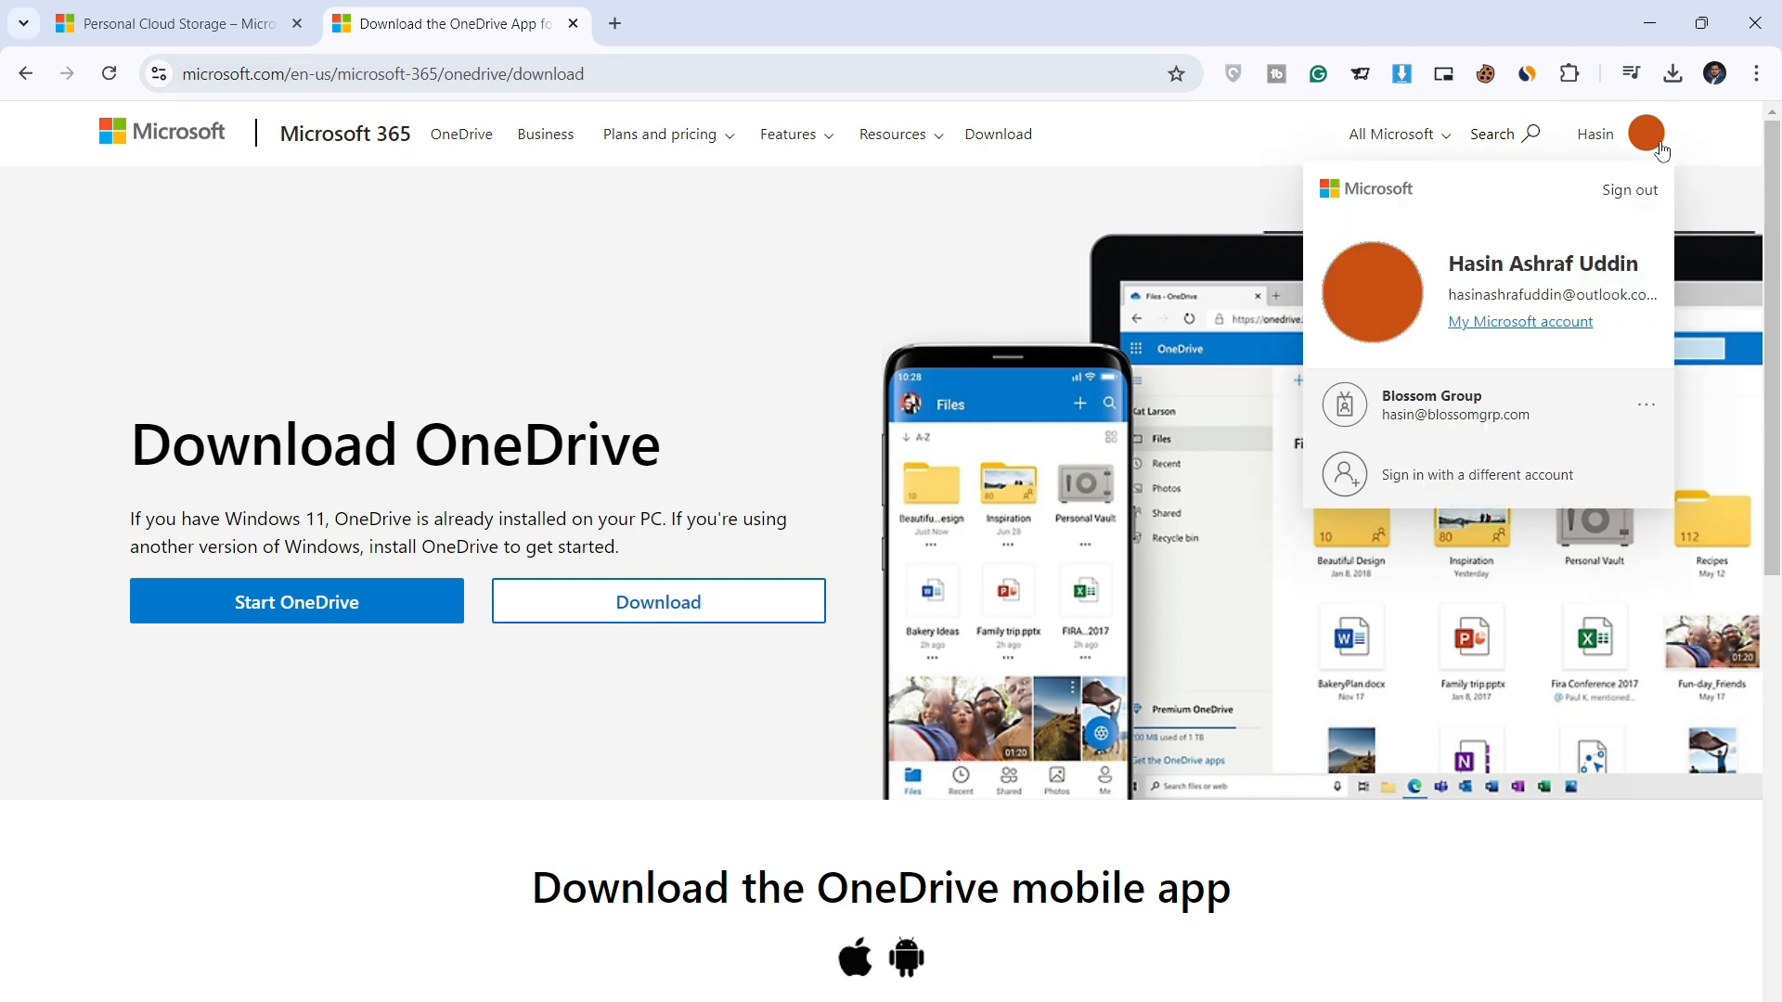
{"action": "left_click", "coordinate": [619, 31]}
{"action": "type", "text": "o"}
{"action": "key", "text": "BackSpace"}
{"action": "key", "text": "BackSpace"}
{"action": "type", "text": "o"}
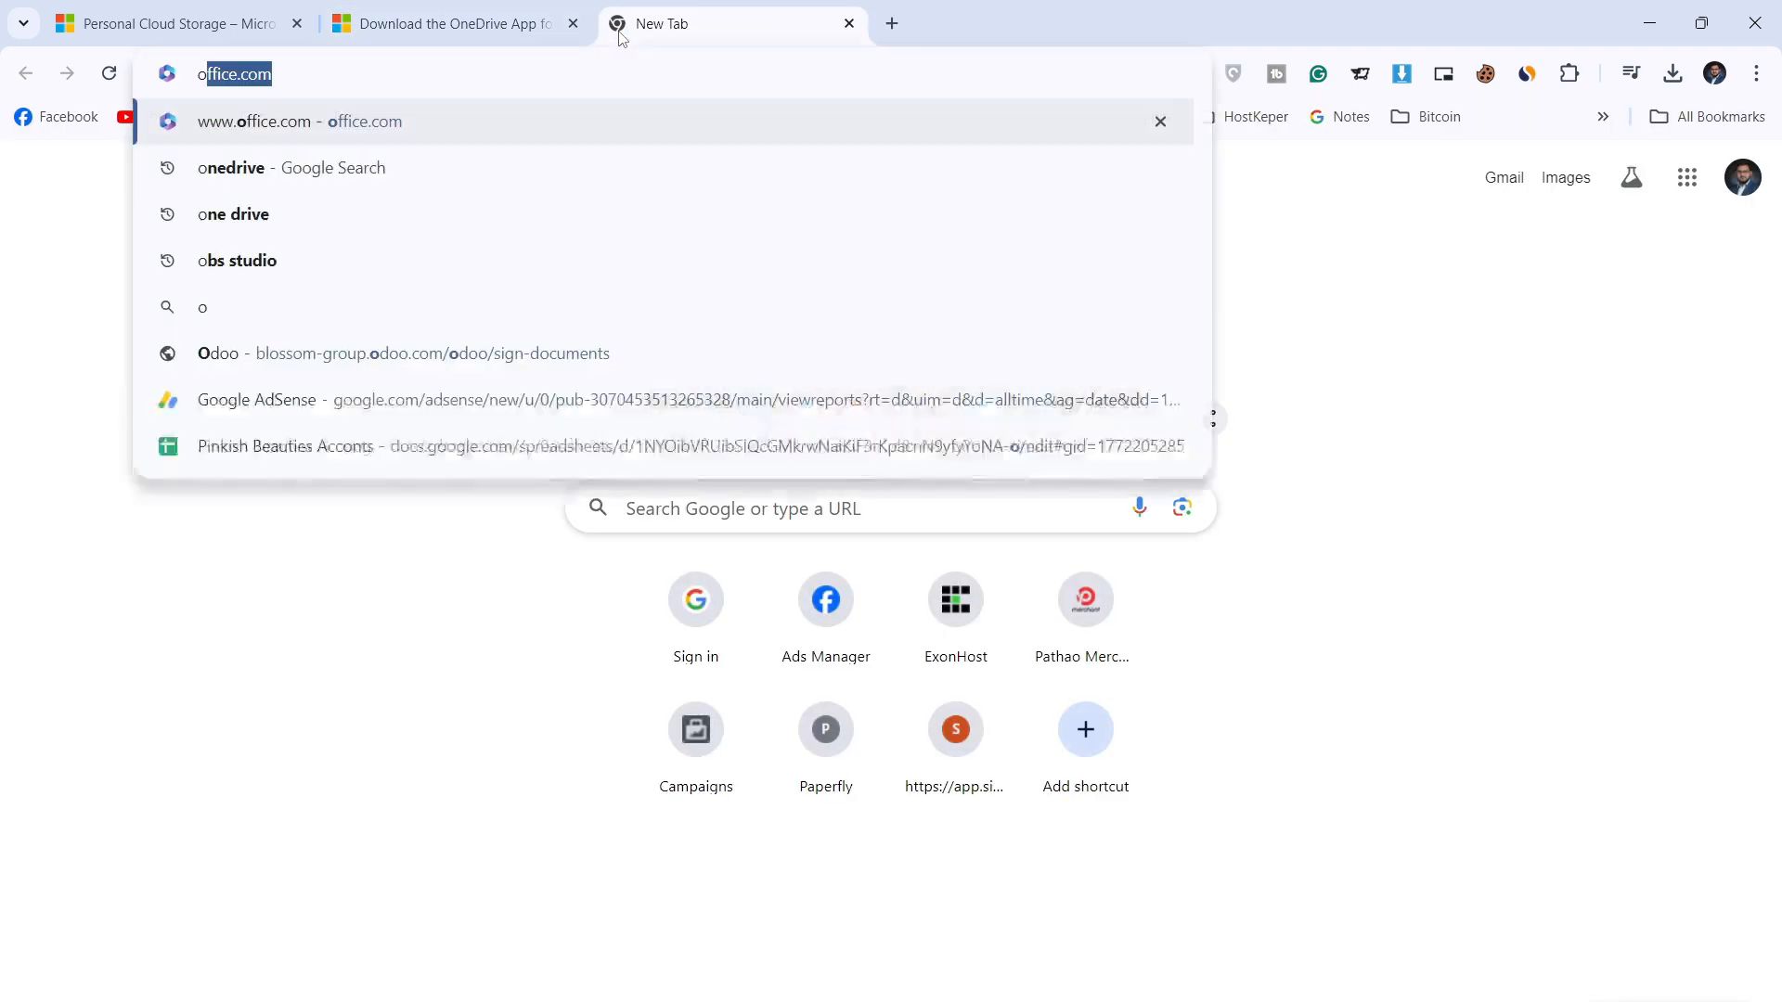
{"action": "key", "text": "Return"}
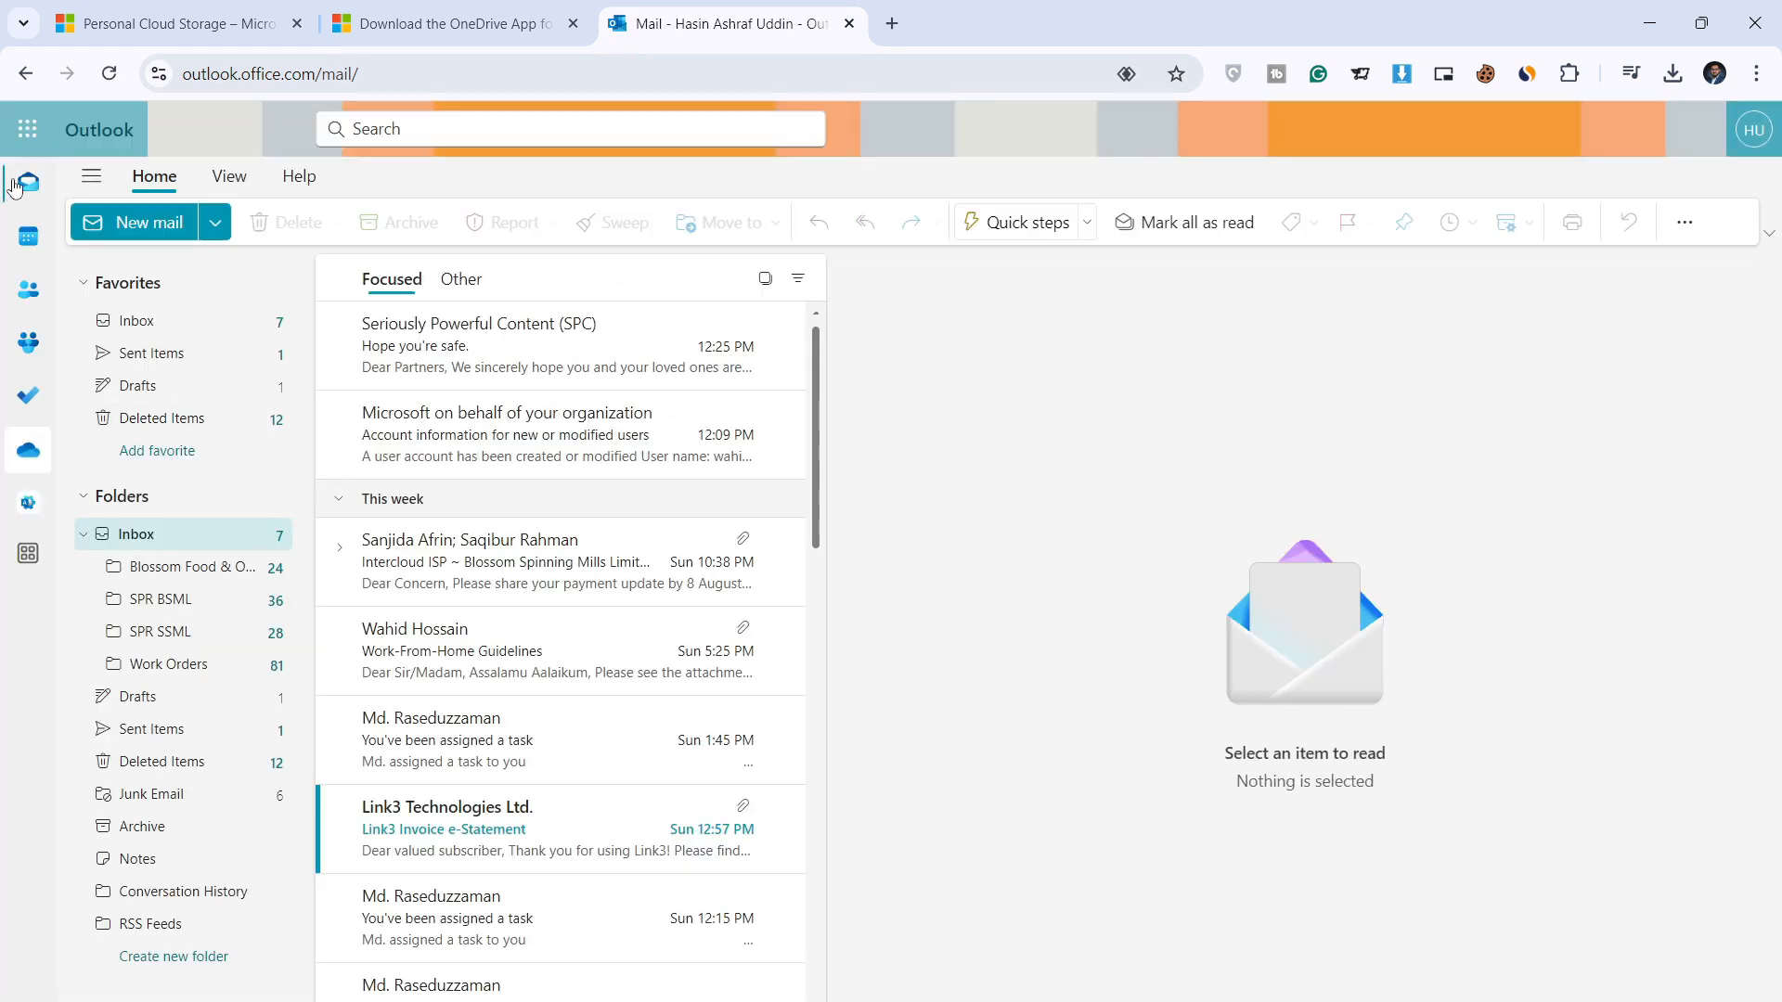
{"action": "left_click", "coordinate": [27, 129]}
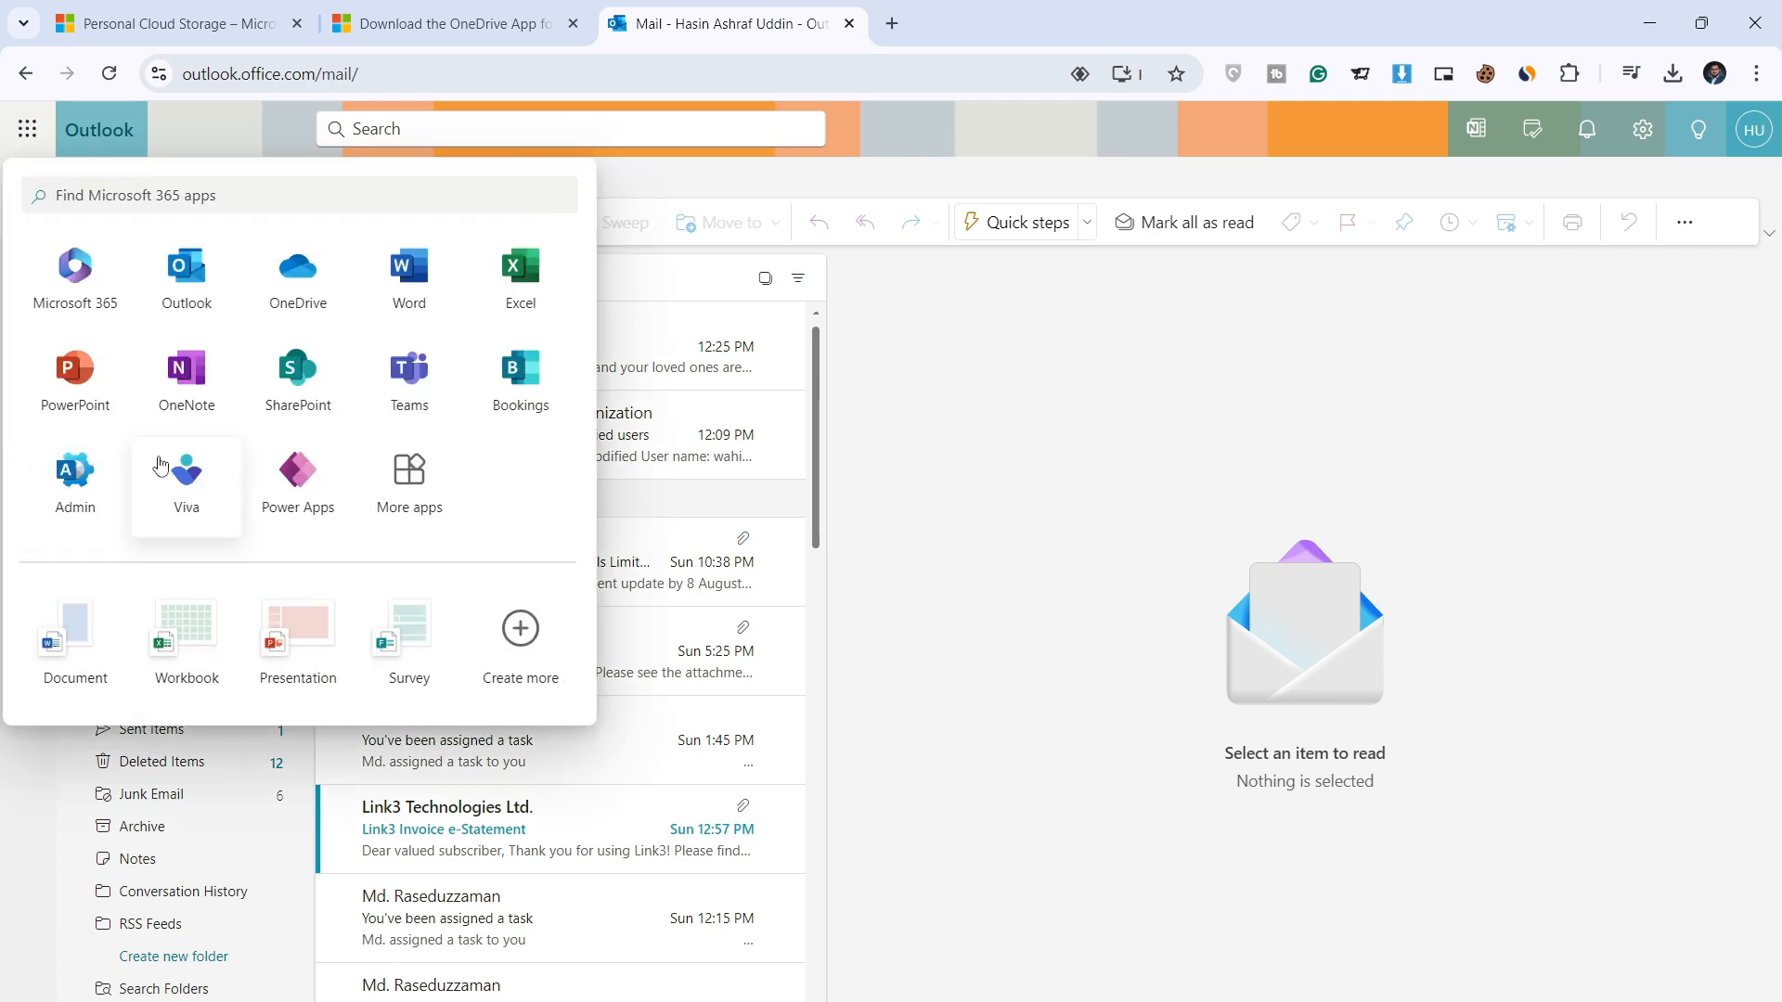
{"action": "left_click", "coordinate": [637, 346]}
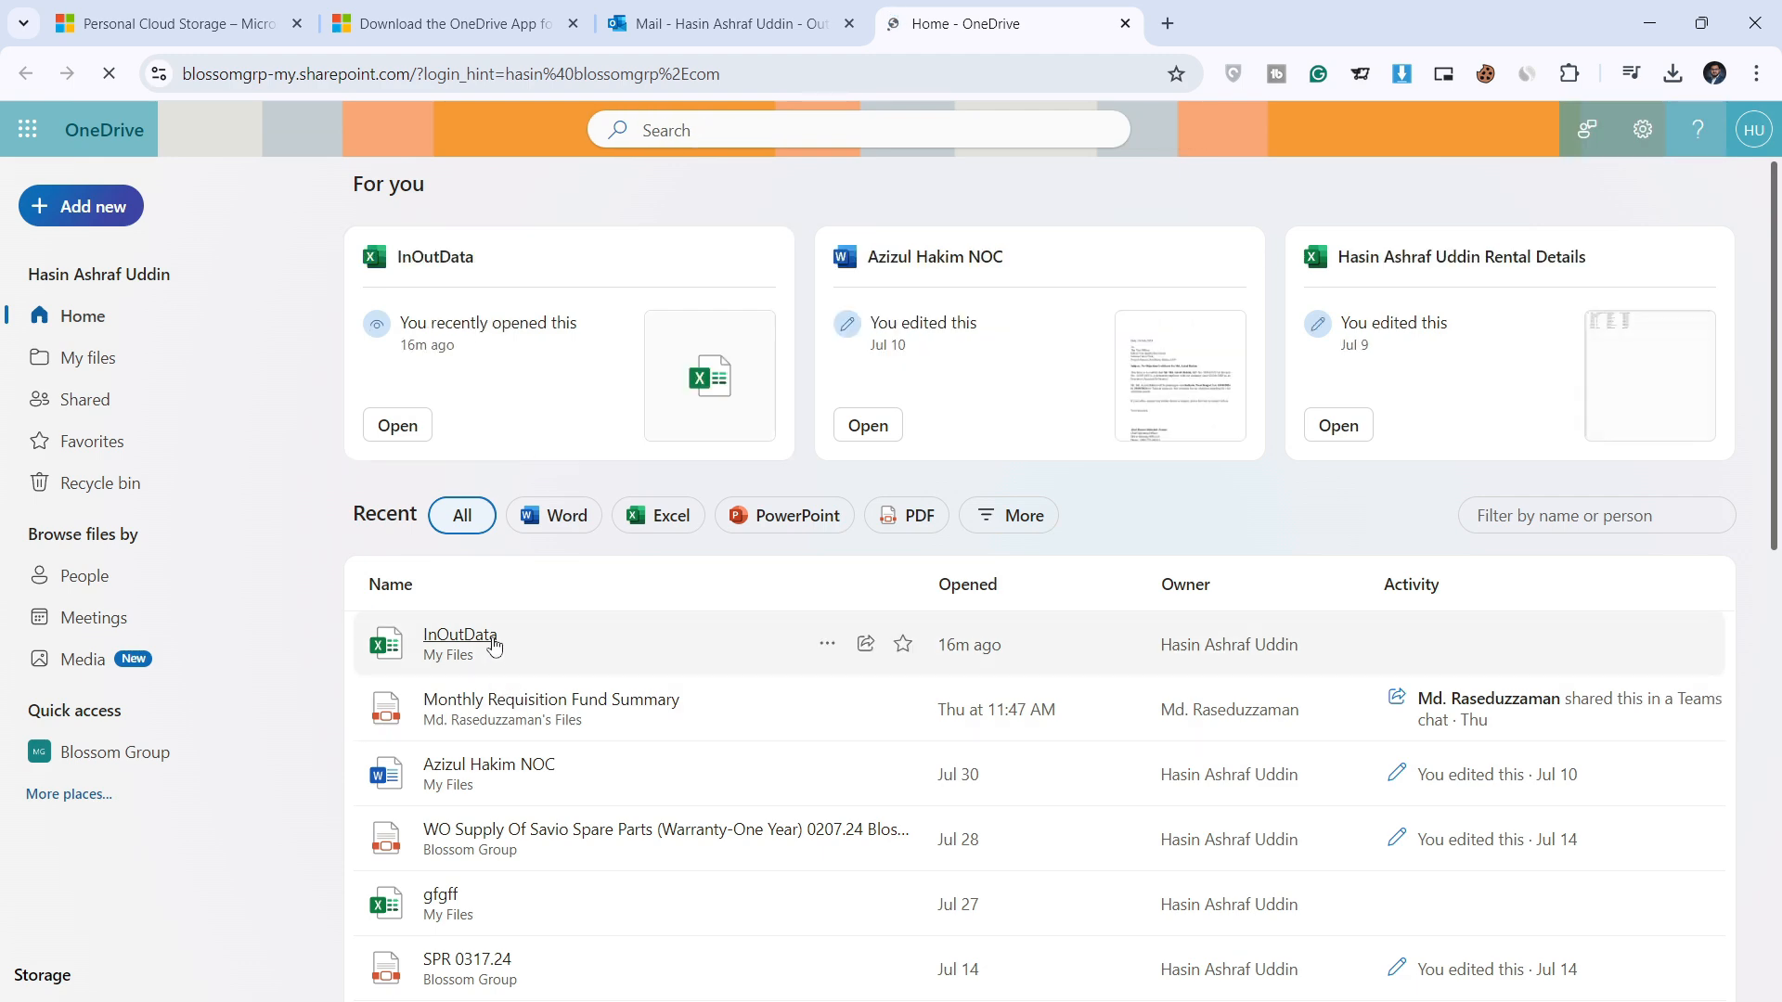
Step: Scroll the file list and open Online Test.xlsx in Excel for the web
{"action": "scroll", "coordinate": [556, 557], "scroll_direction": "down", "scroll_amount": 1}
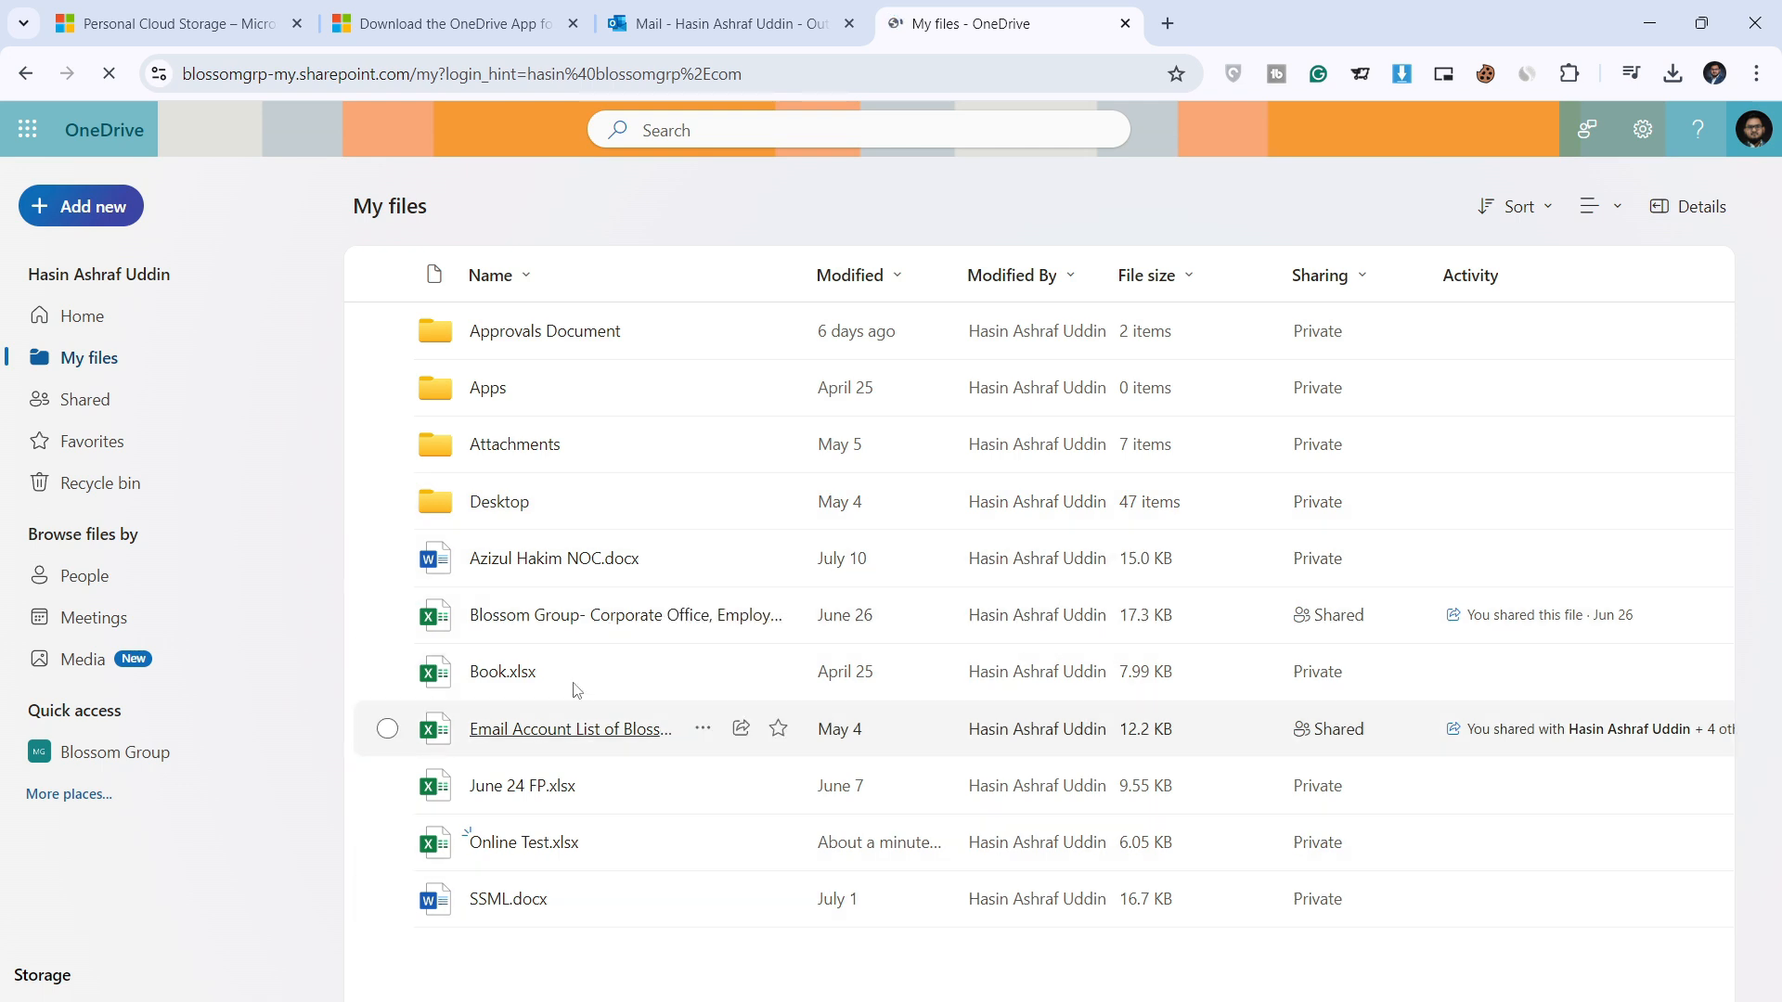
{"action": "left_click", "coordinate": [537, 843]}
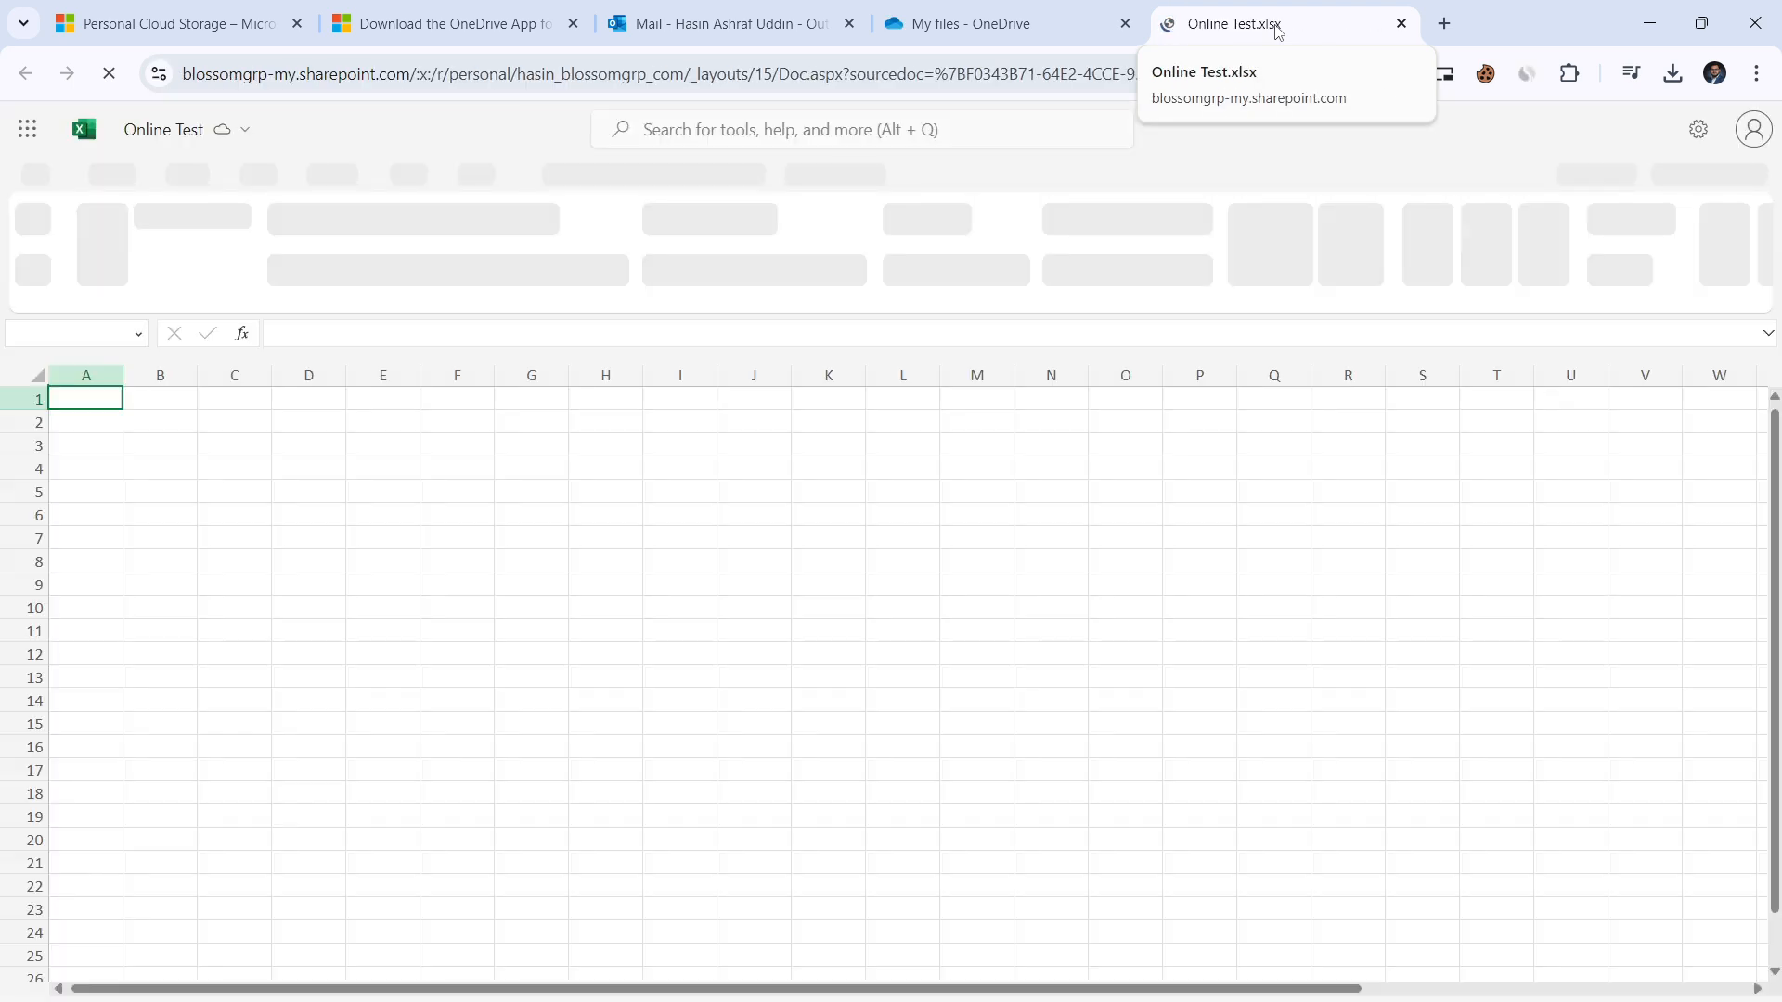
Step: Type 1 into cell A1 and Test into cell B1 of the web workbook
{"action": "left_click", "coordinate": [146, 405]}
{"action": "left_click", "coordinate": [111, 405]}
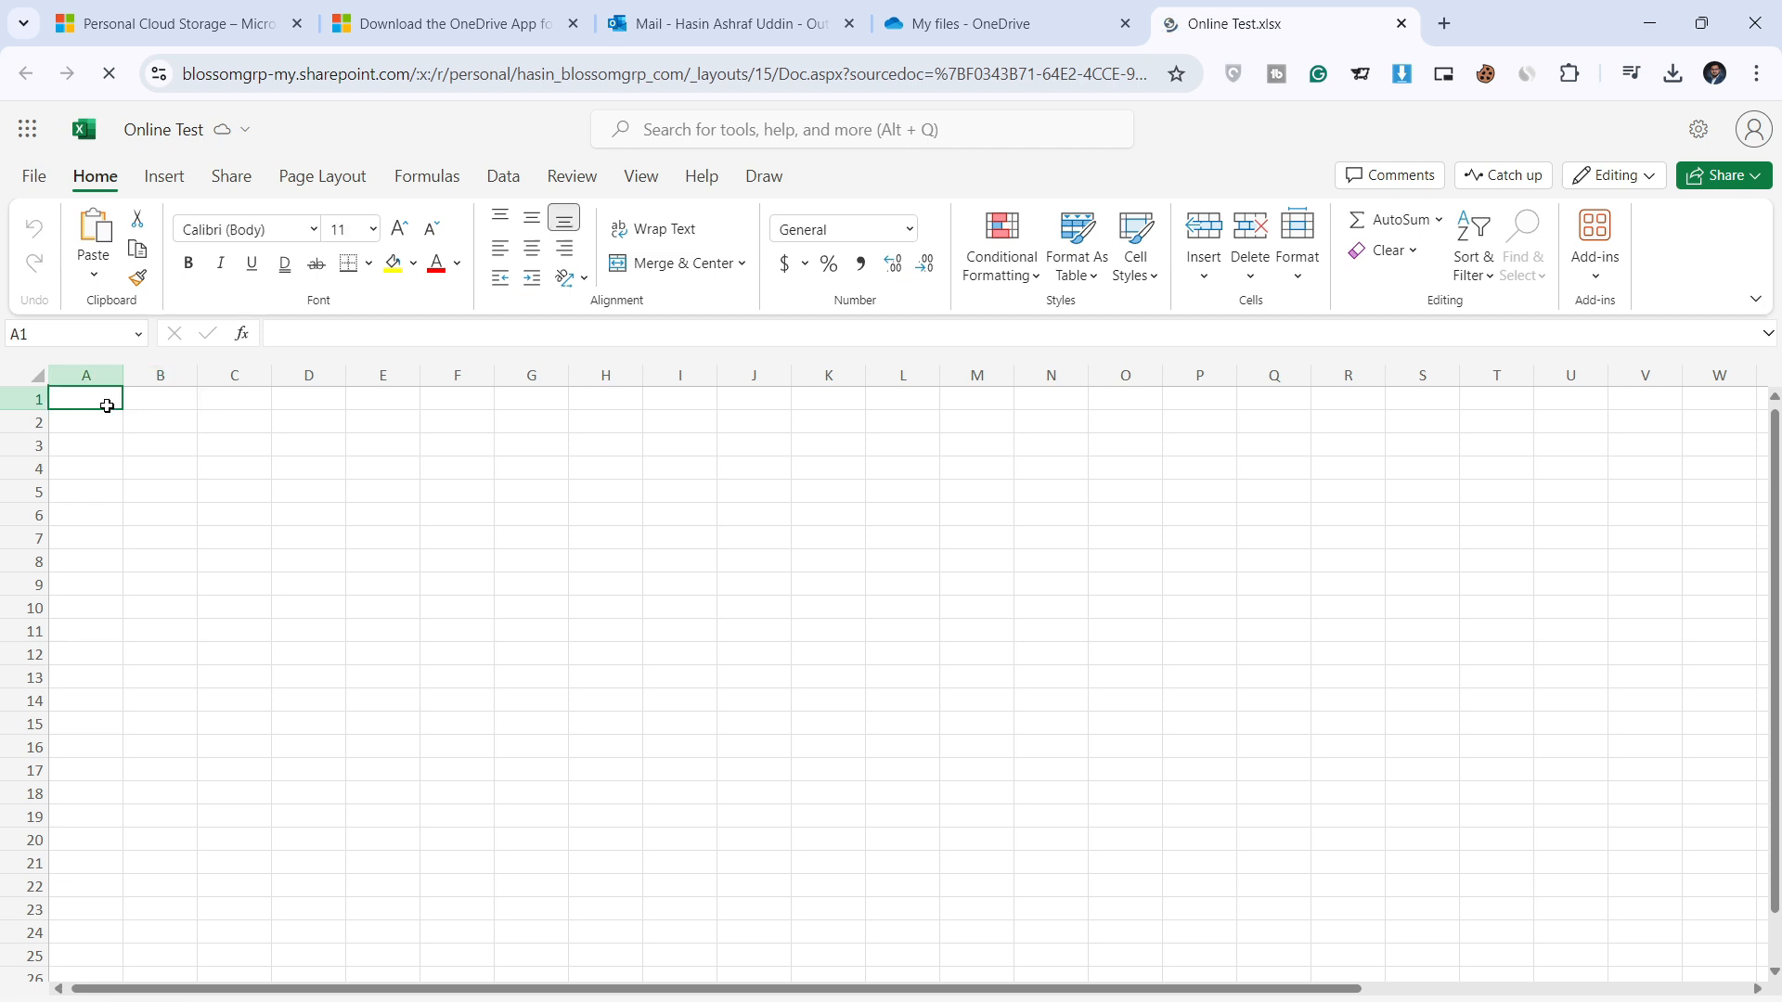
{"action": "type", "text": "1"}
{"action": "key", "text": "Tab"}
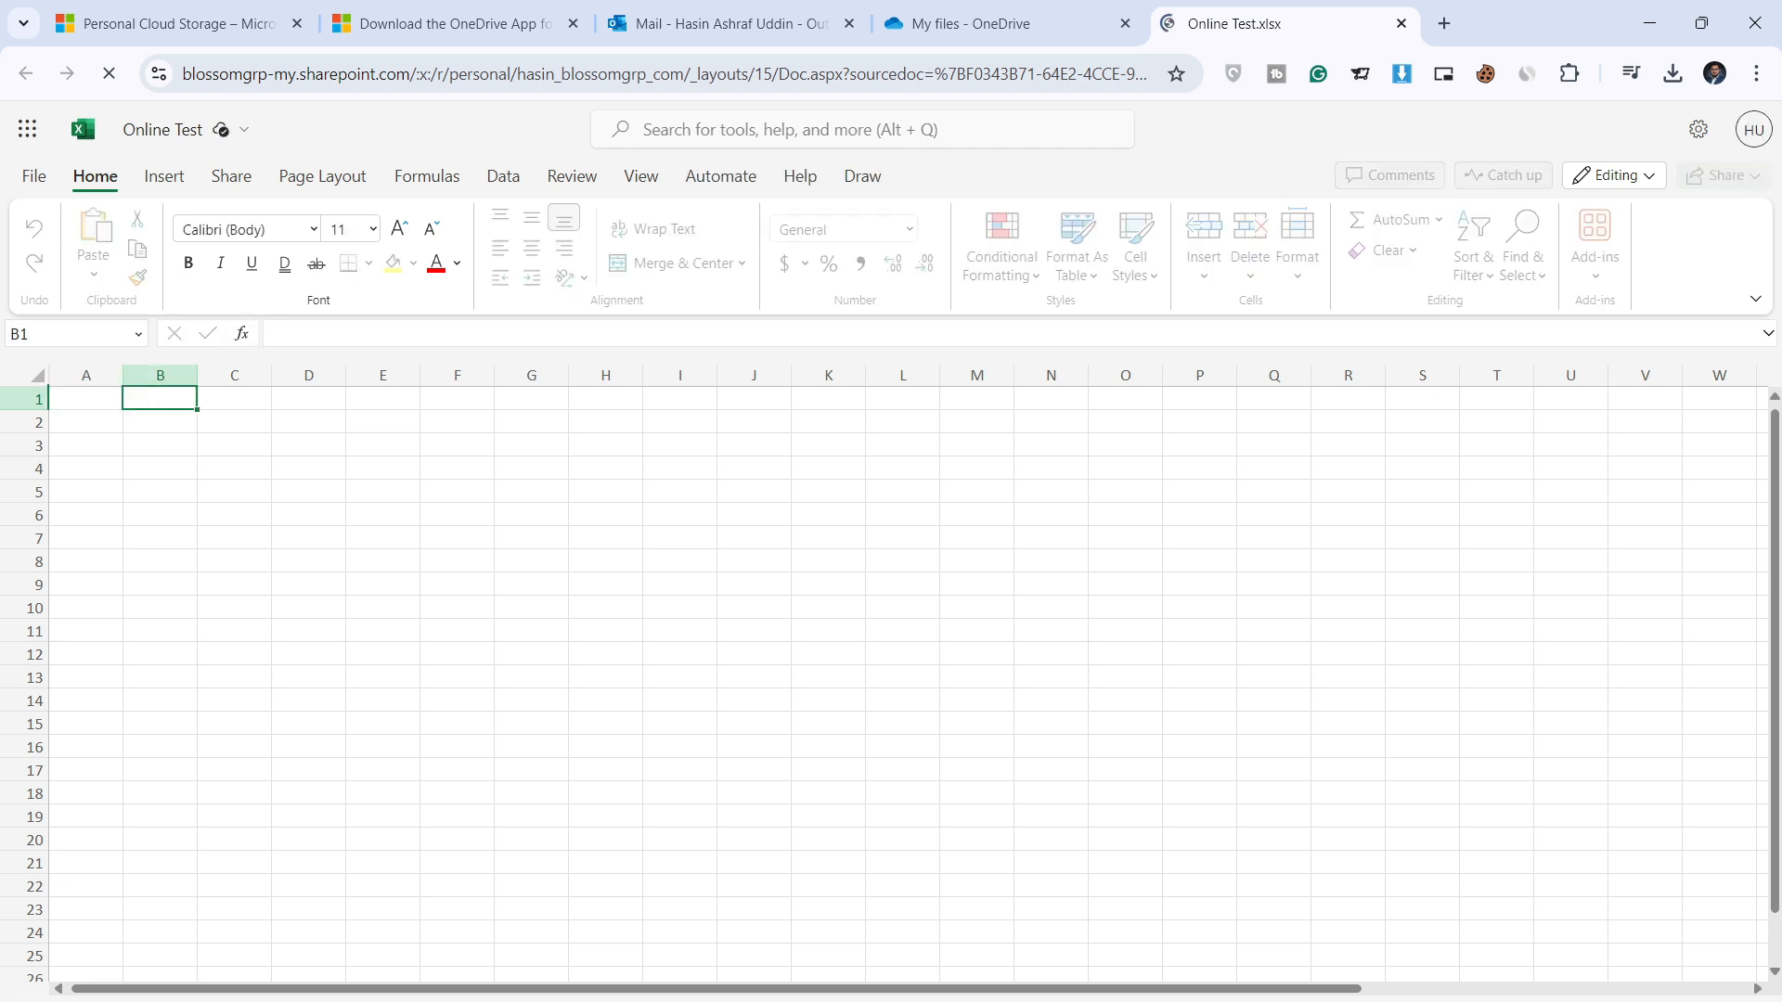
{"action": "type", "text": "Test"}
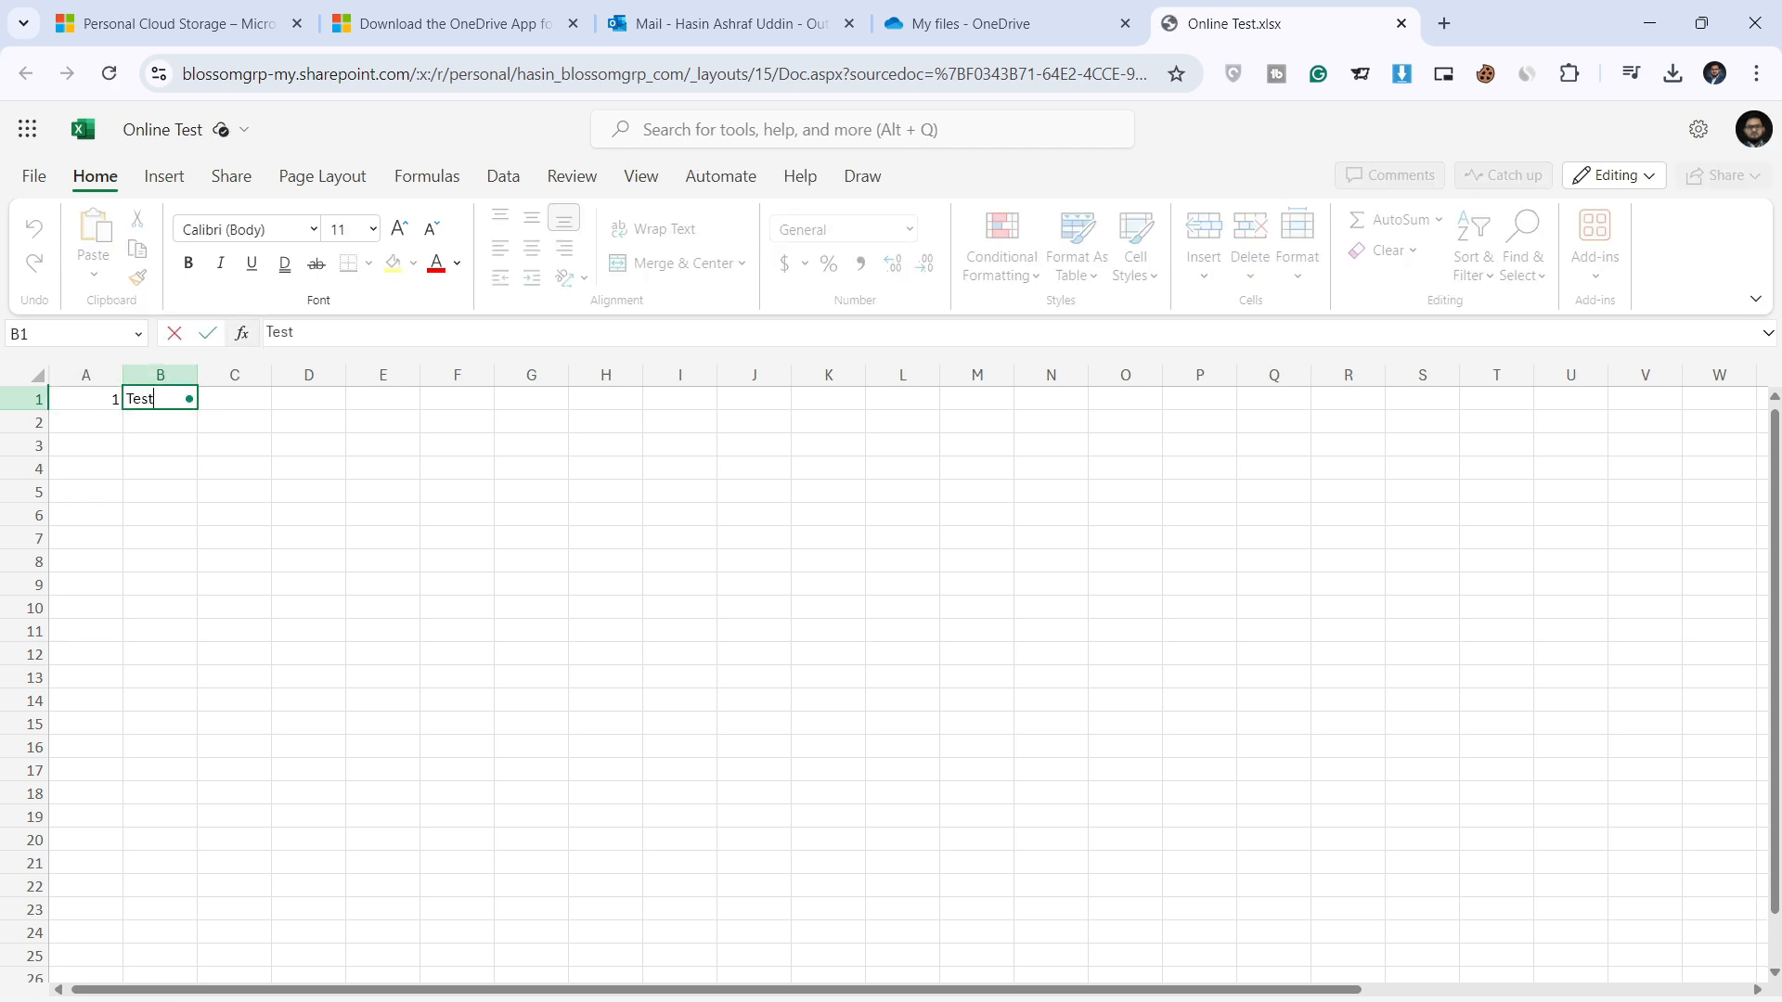
{"action": "key", "text": "Return"}
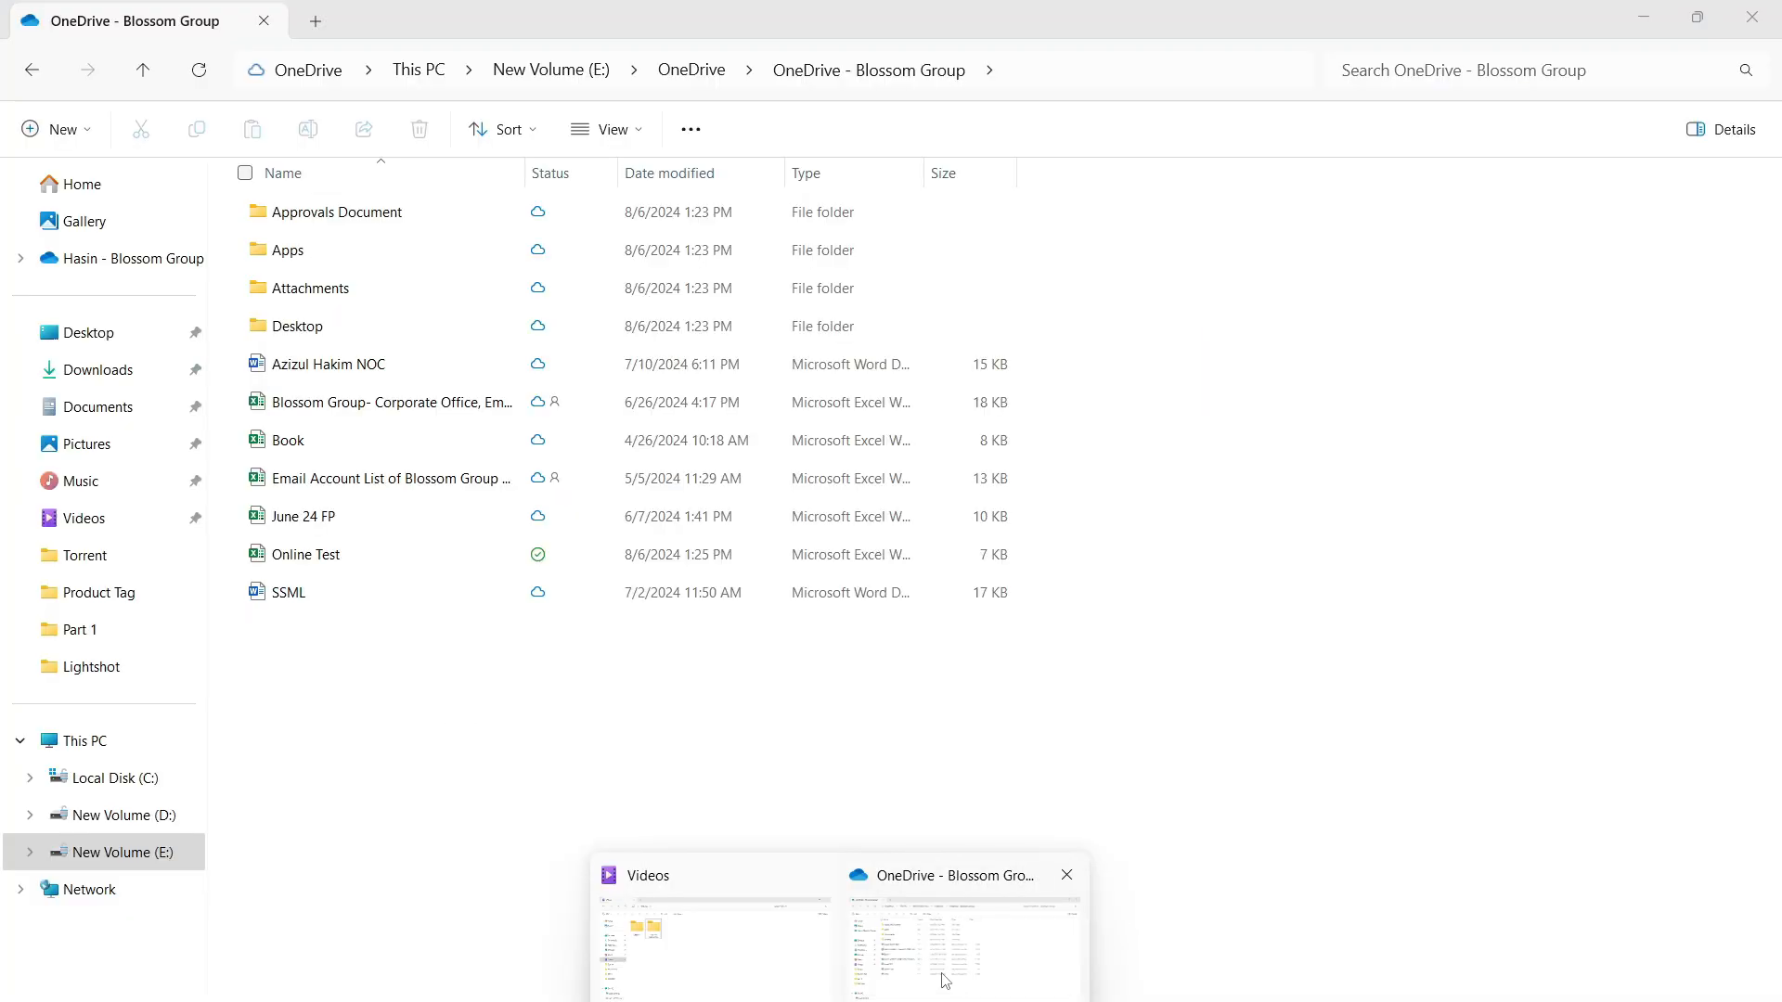
Step: Open Online Test from the OneDrive folder in desktop Excel and dismiss the AutoSave notice
{"action": "left_click", "coordinate": [965, 928]}
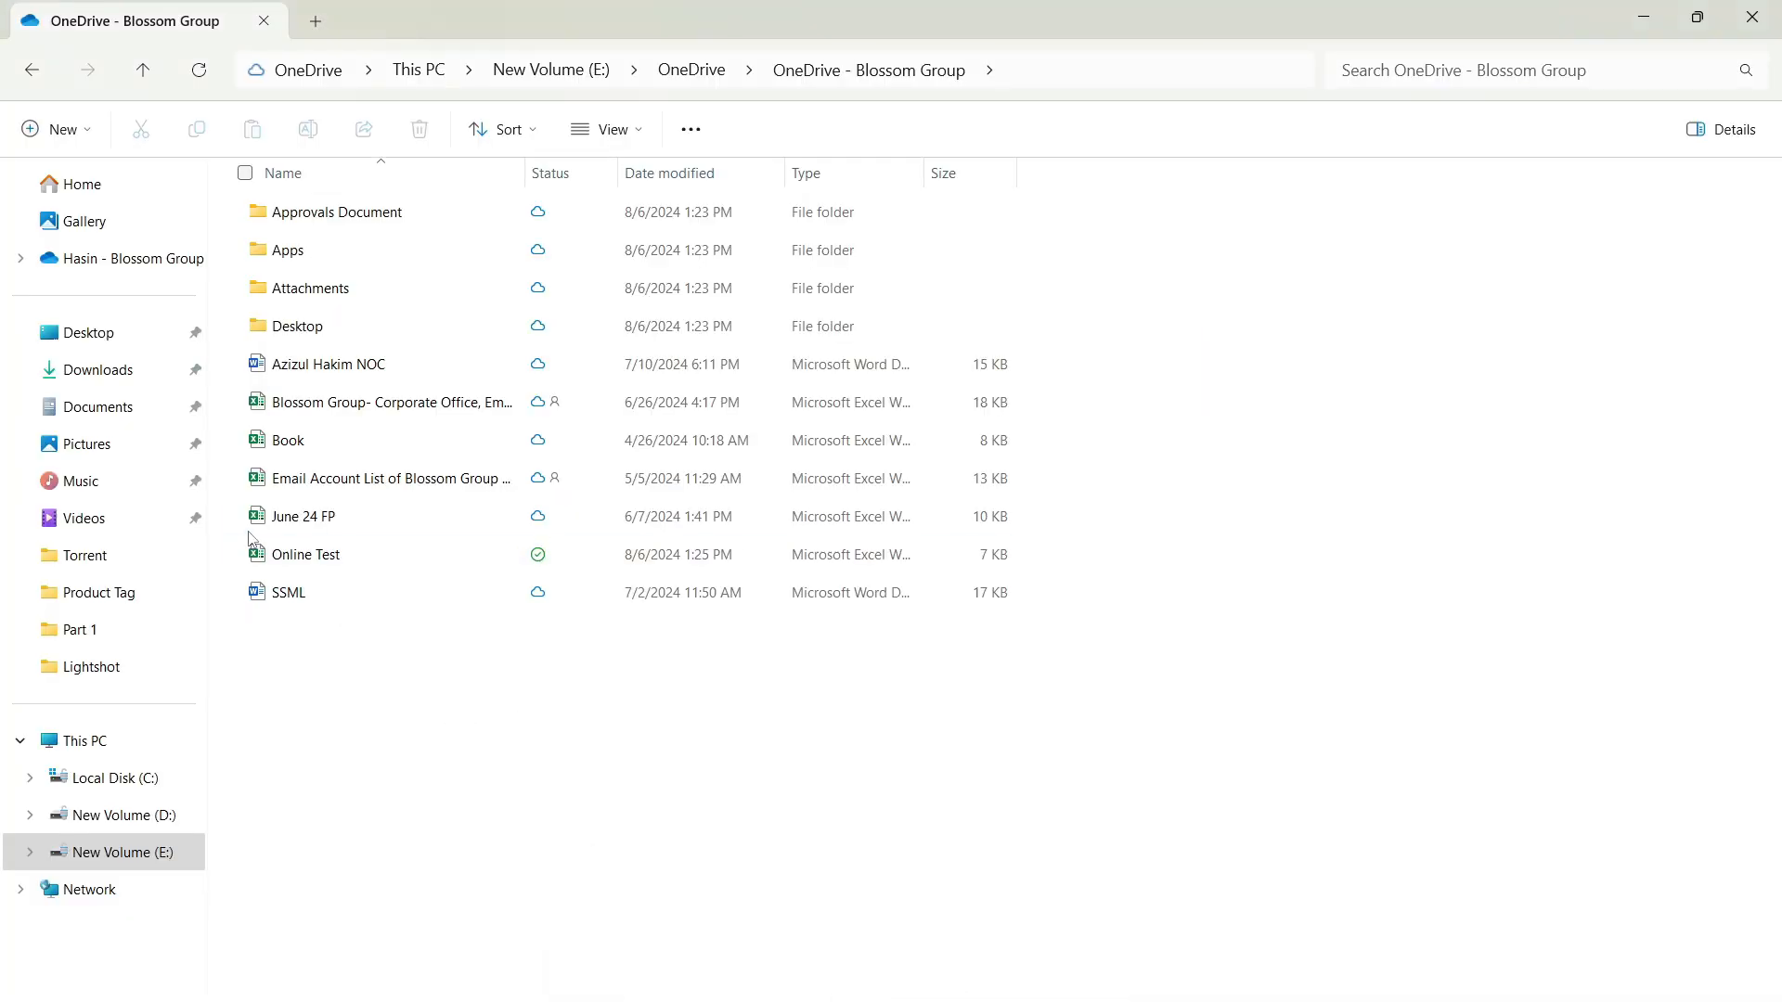
{"action": "double_click", "coordinate": [358, 555]}
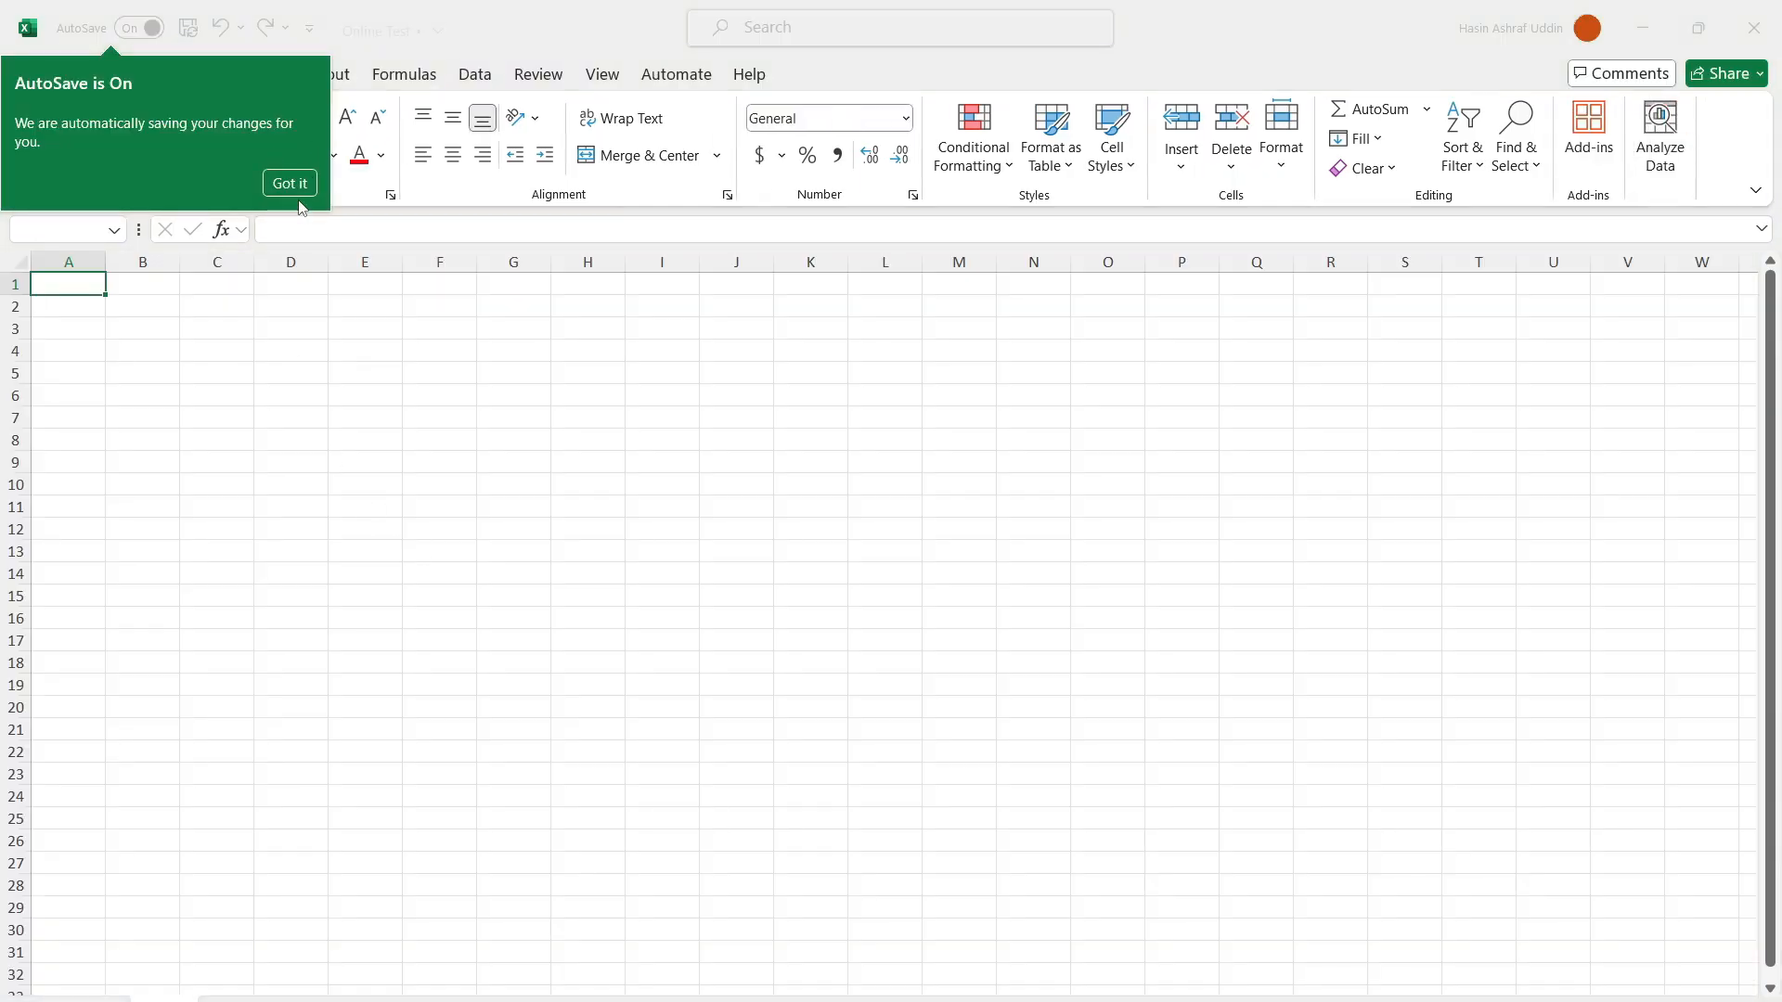
{"action": "left_click", "coordinate": [294, 188]}
{"action": "left_click", "coordinate": [587, 328]}
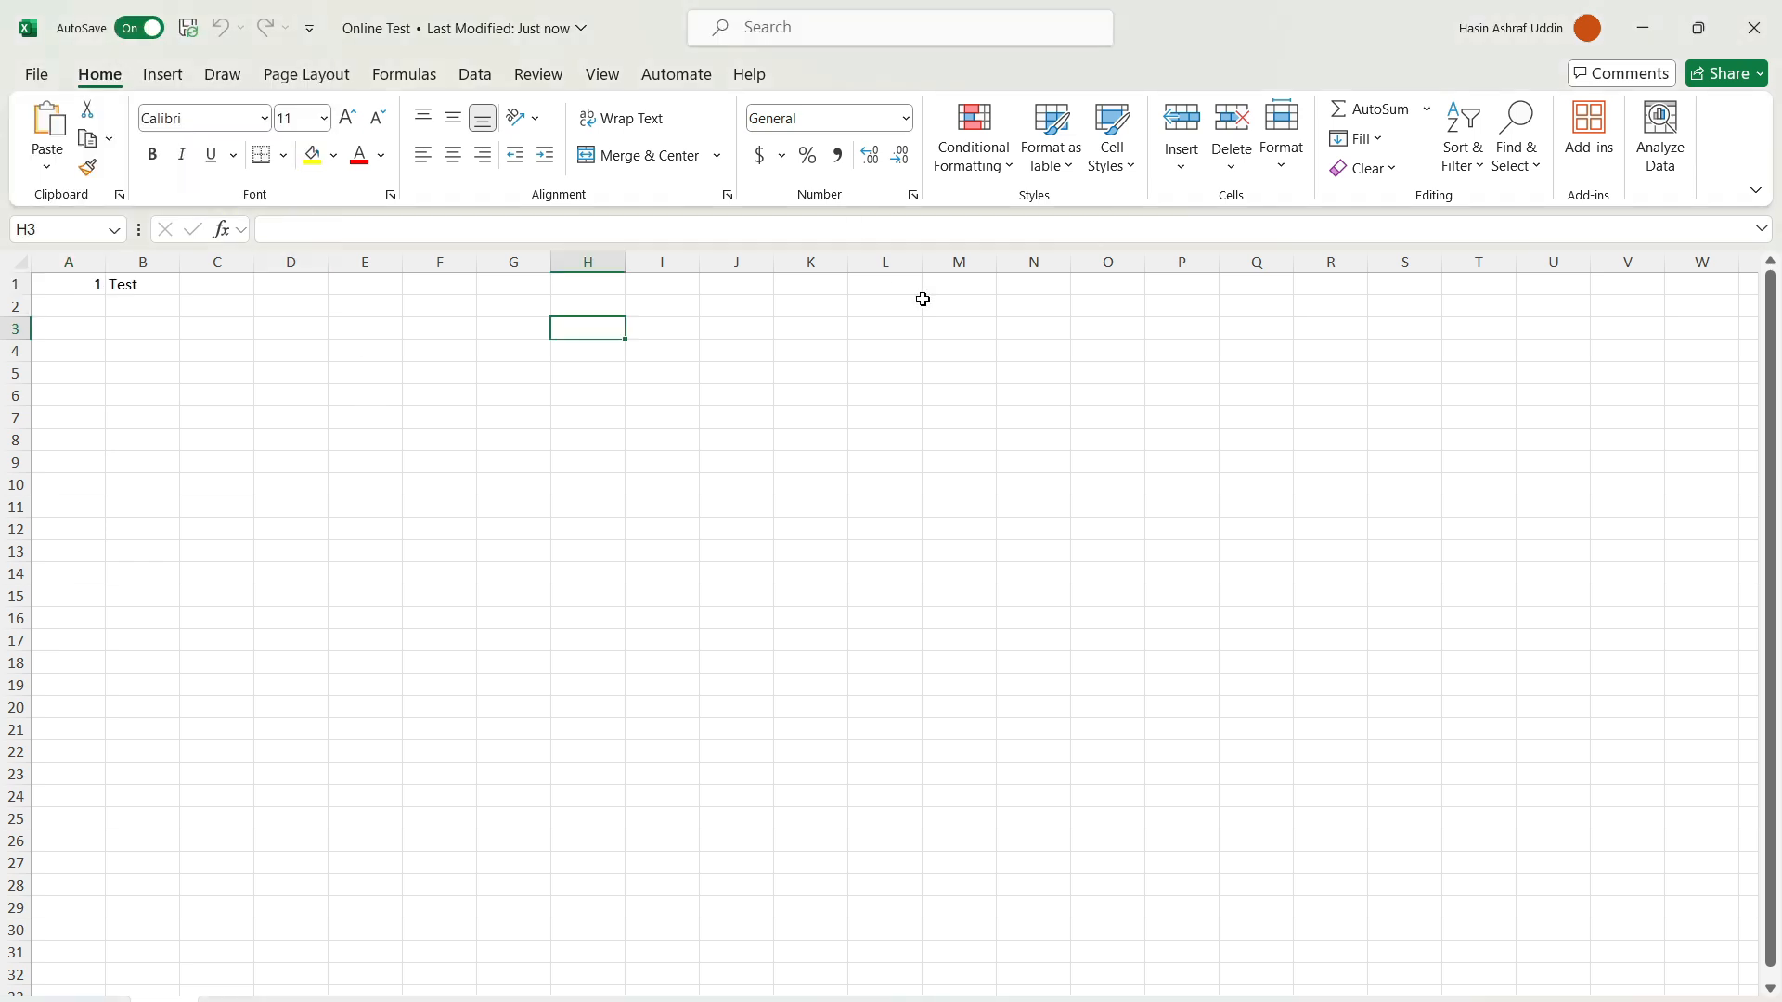
Step: Enter 'Test Text' in cell C1, beside the synced 1 and Test
{"action": "left_click", "coordinate": [125, 286]}
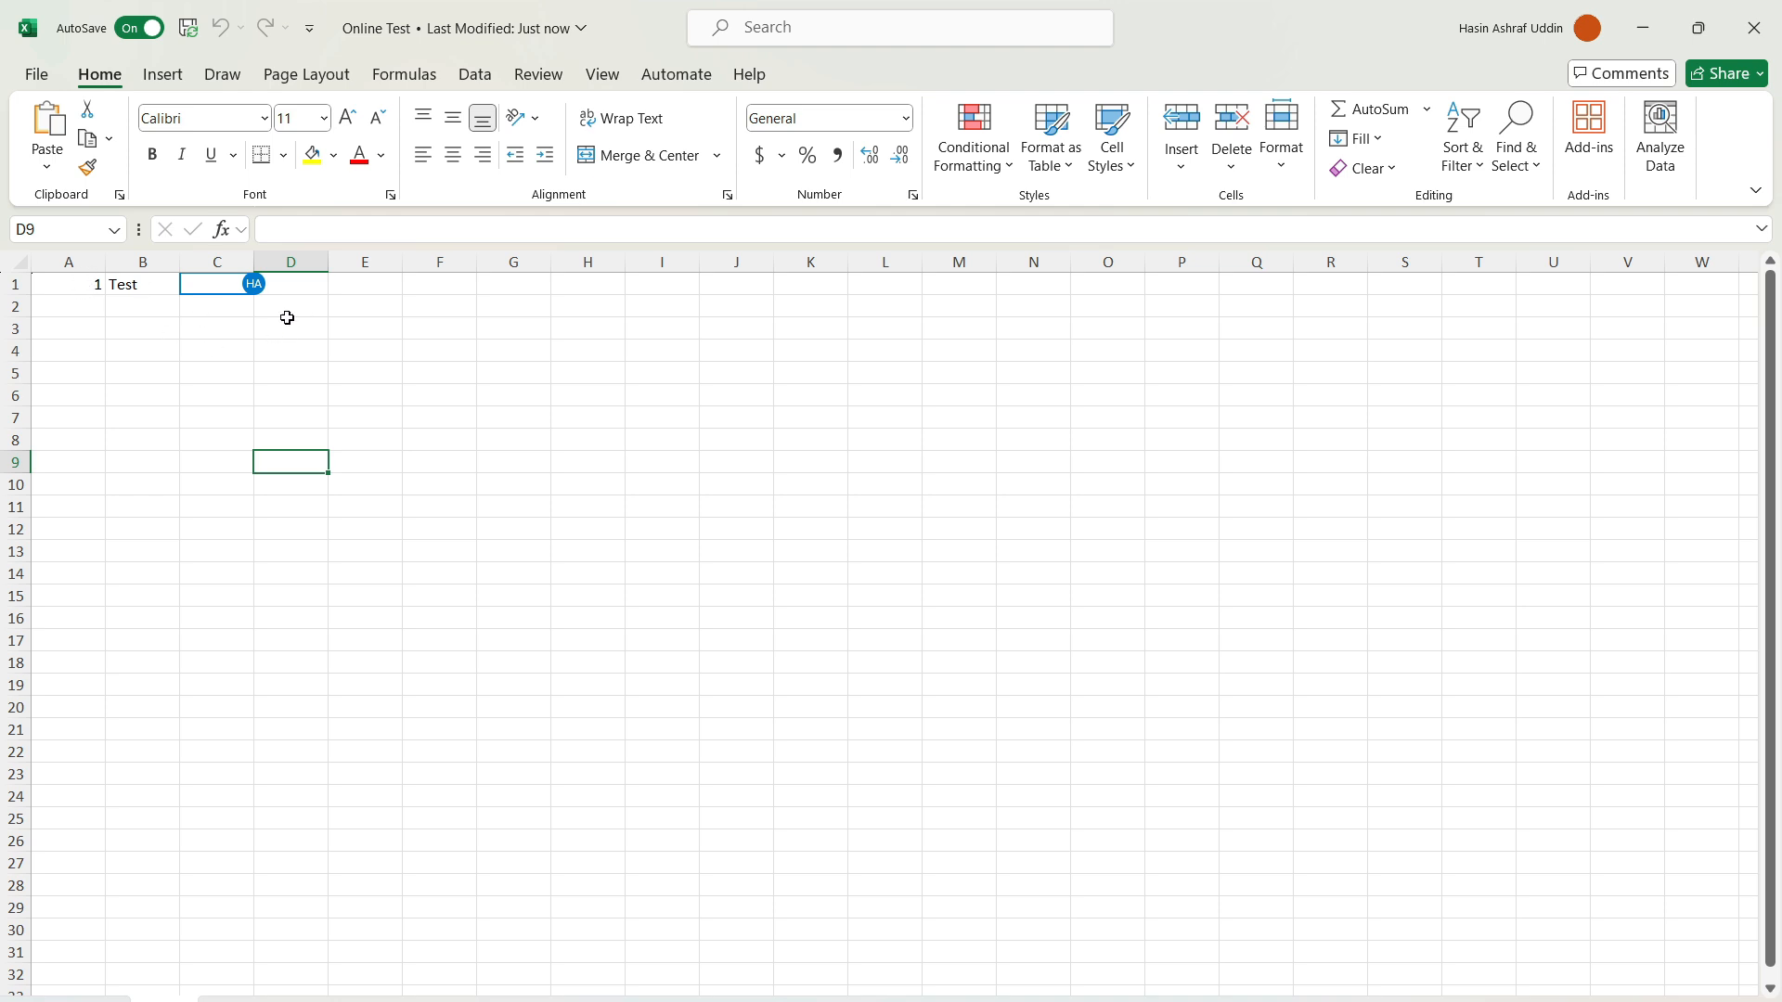
{"action": "left_click", "coordinate": [131, 288]}
{"action": "left_click", "coordinate": [223, 287]}
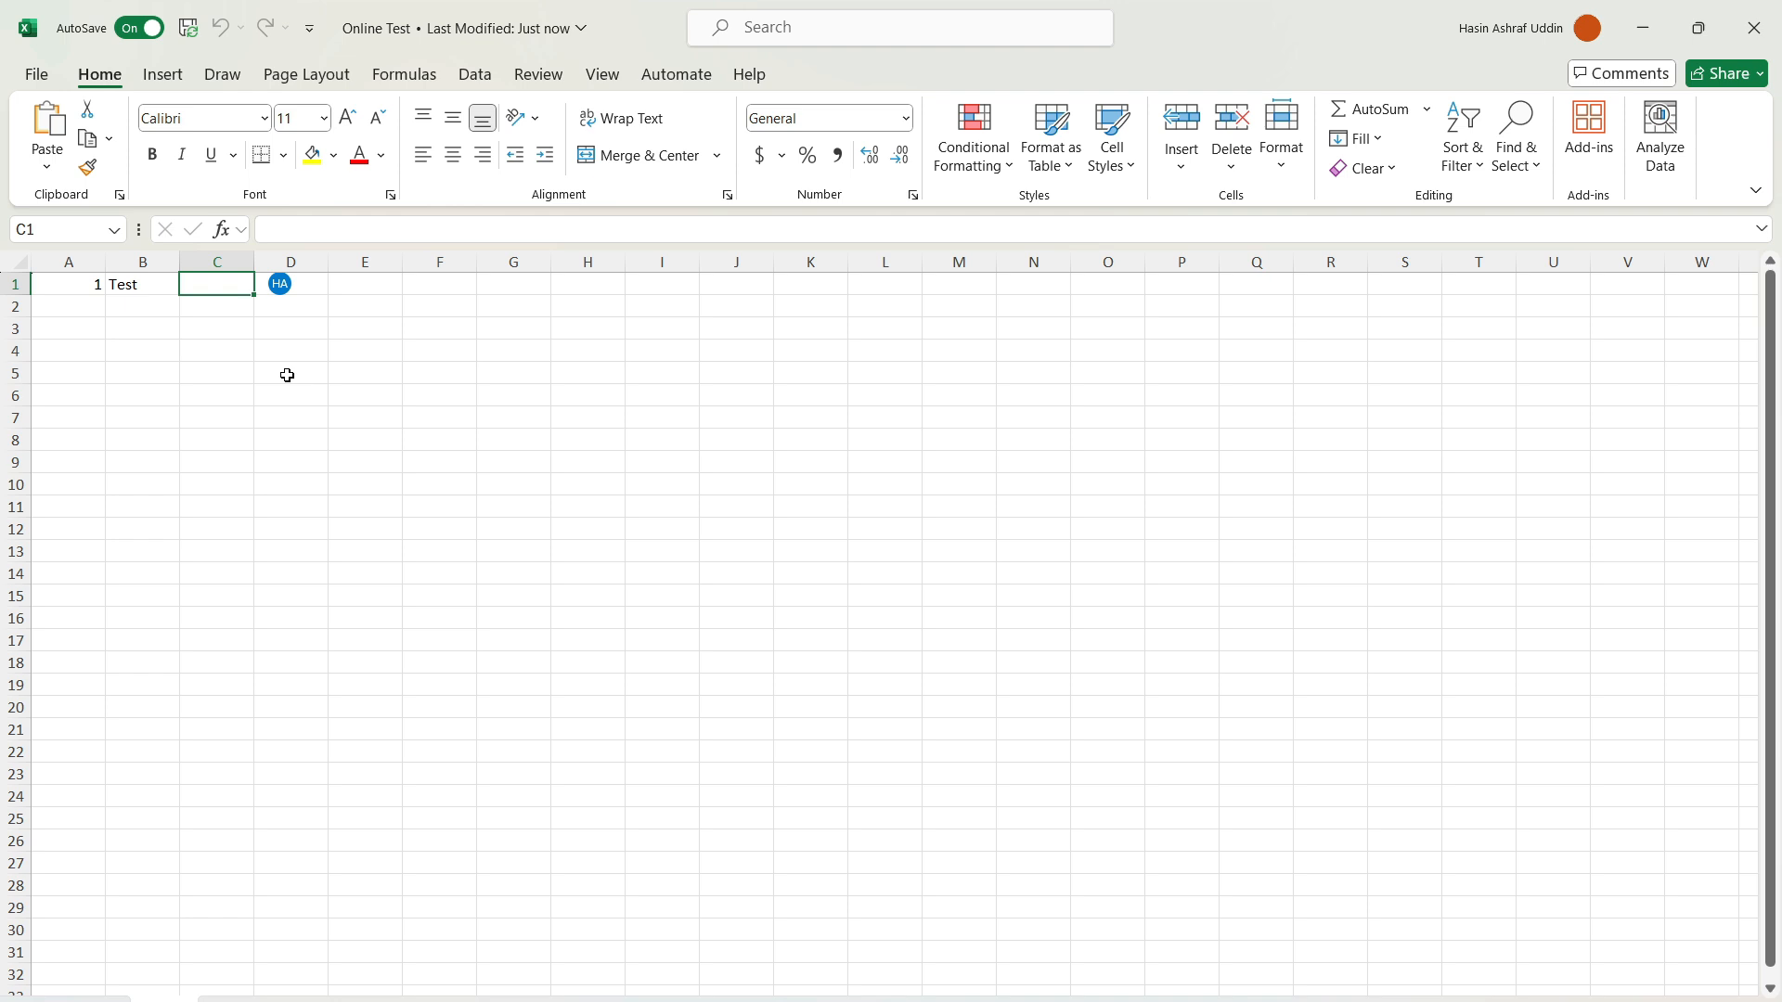
{"action": "type", "text": "Test"}
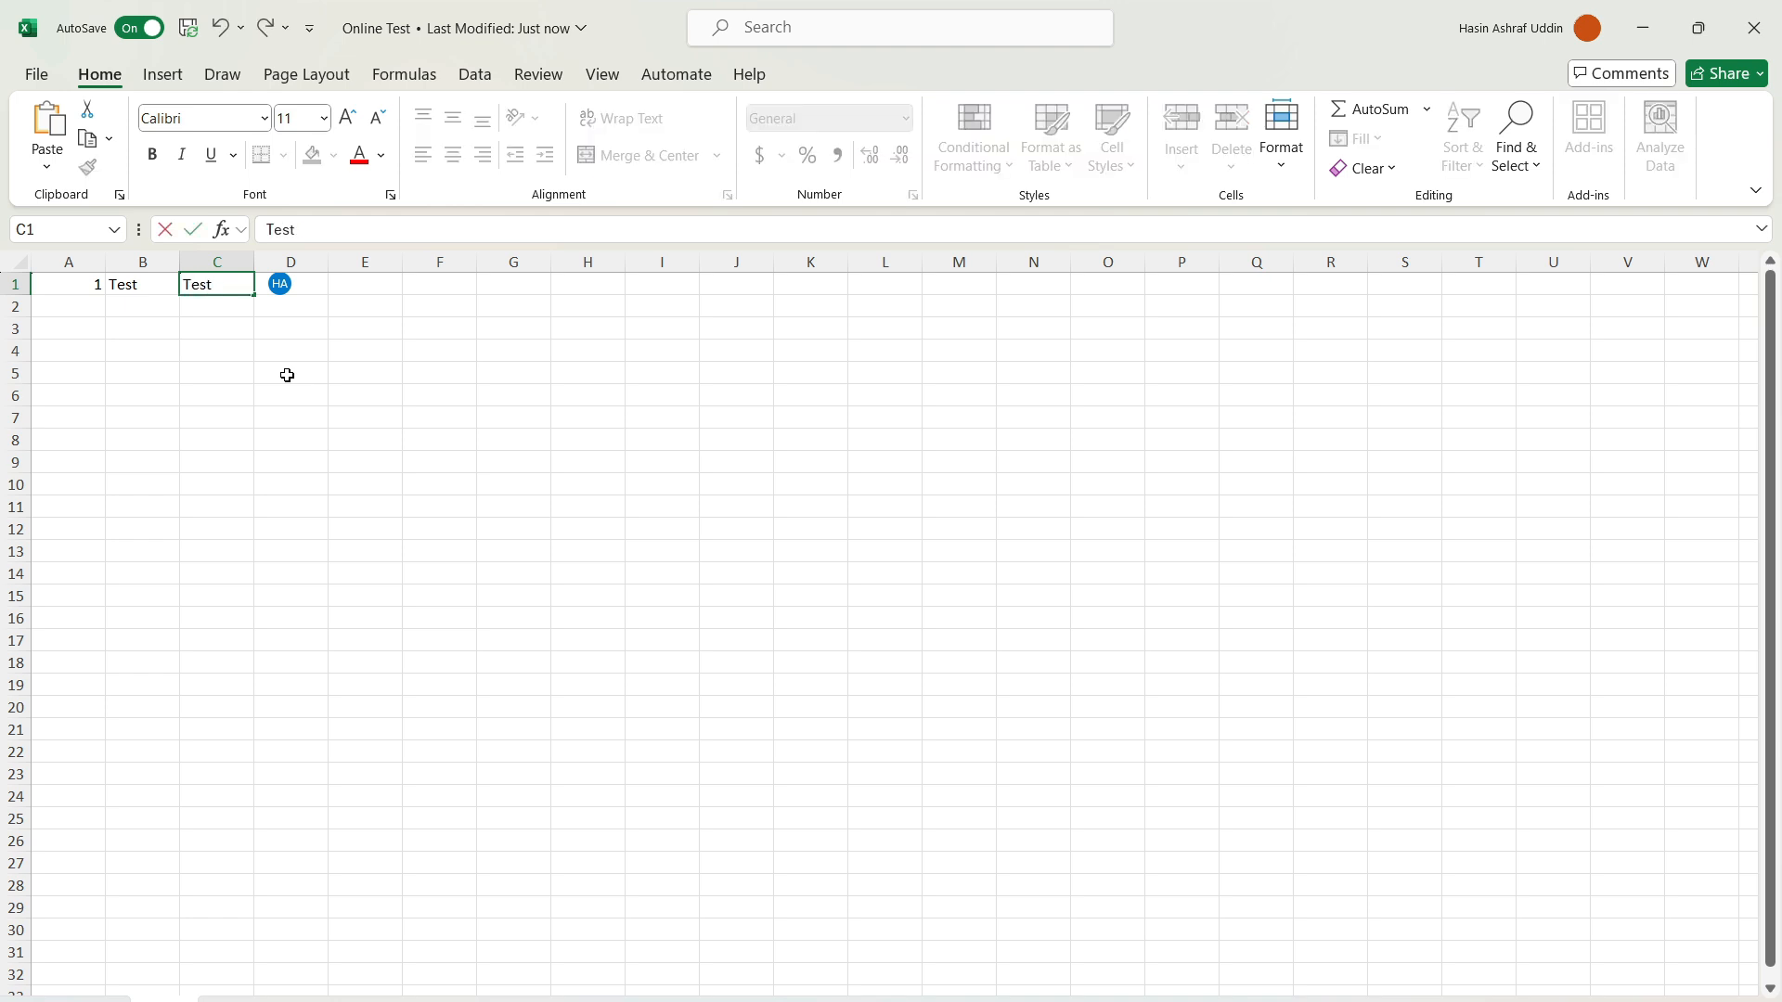
{"action": "type", "text": " Text"}
{"action": "key", "text": "Return"}
{"action": "left_click", "coordinate": [1108, 596]}
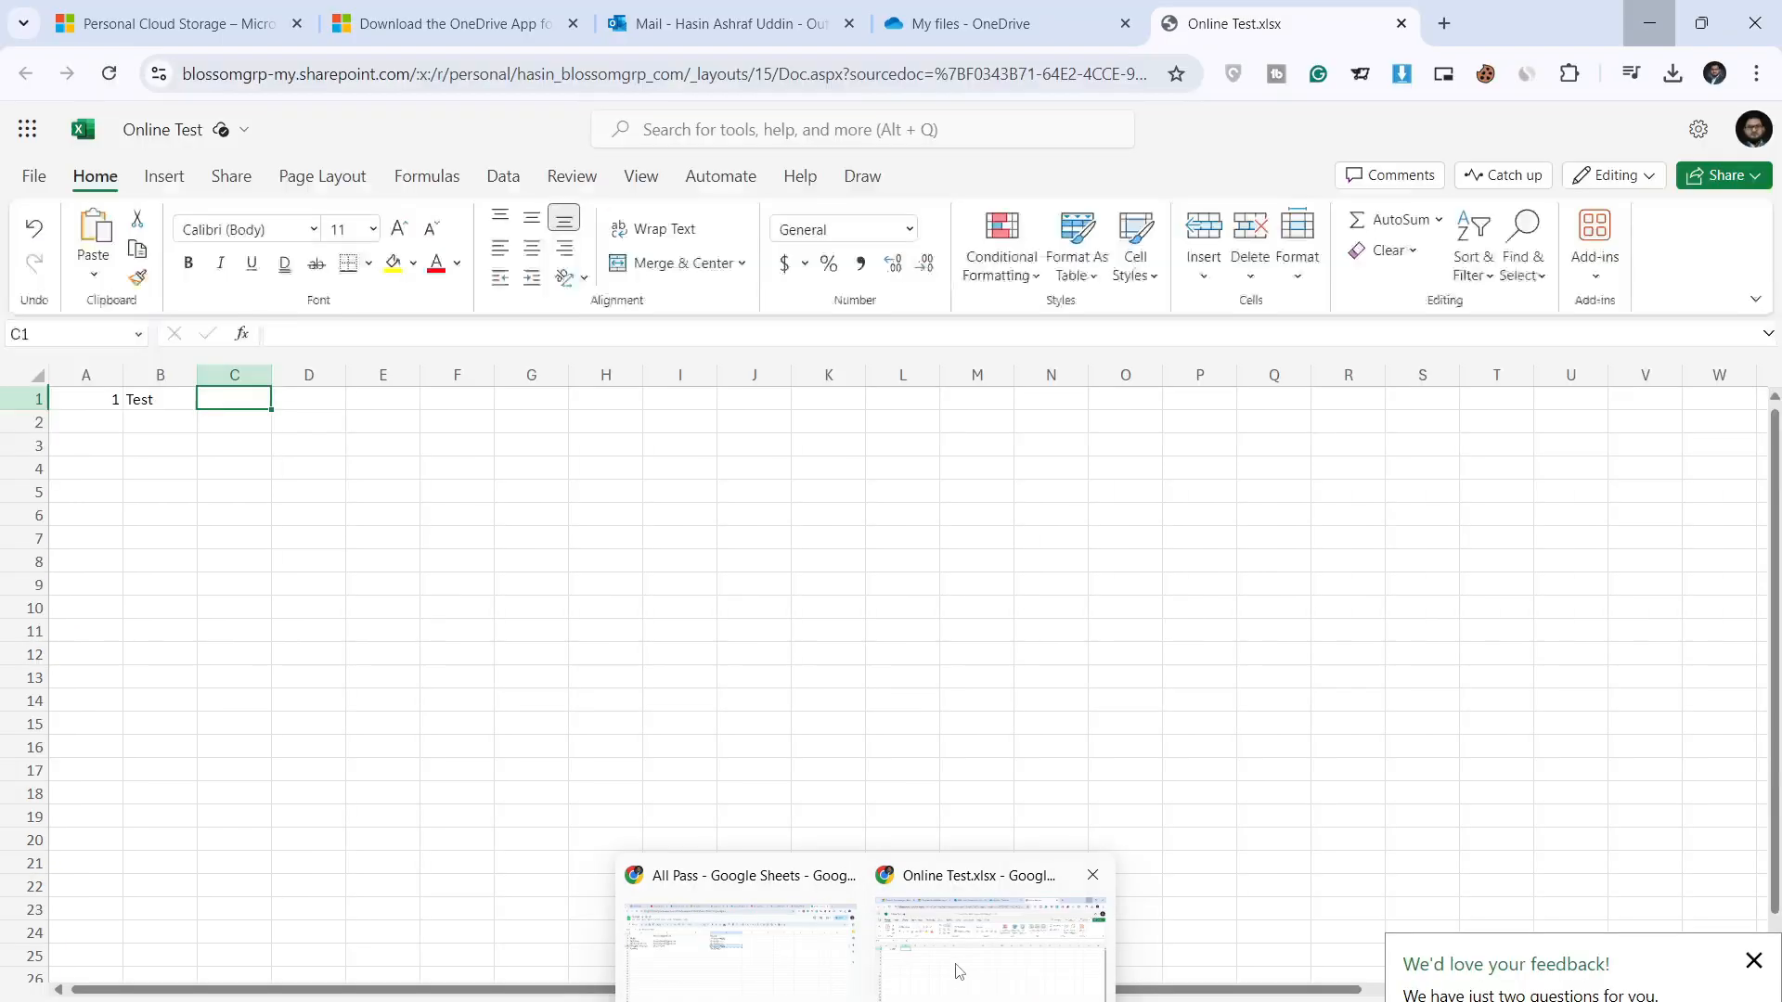
Step: Switch back to the Online Test.xlsx browser tab and click cells to refresh the sheet
{"action": "left_click", "coordinate": [955, 966]}
{"action": "left_click", "coordinate": [472, 507]}
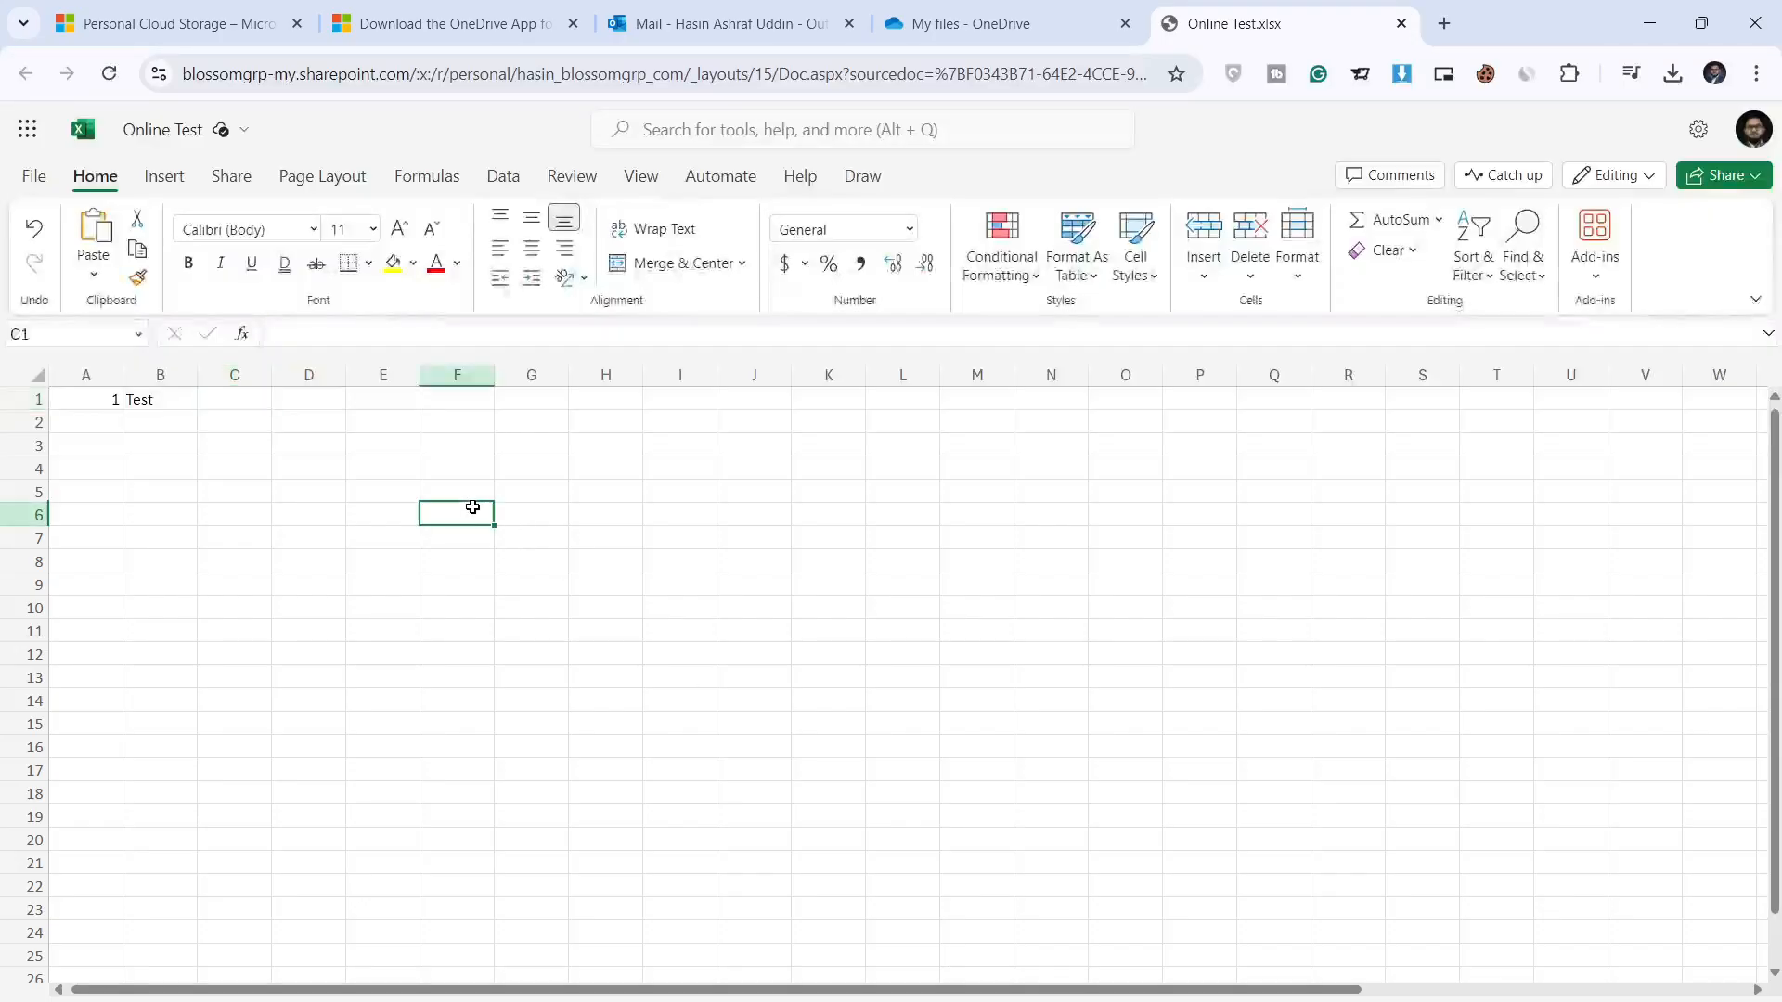
{"action": "left_click", "coordinate": [299, 402]}
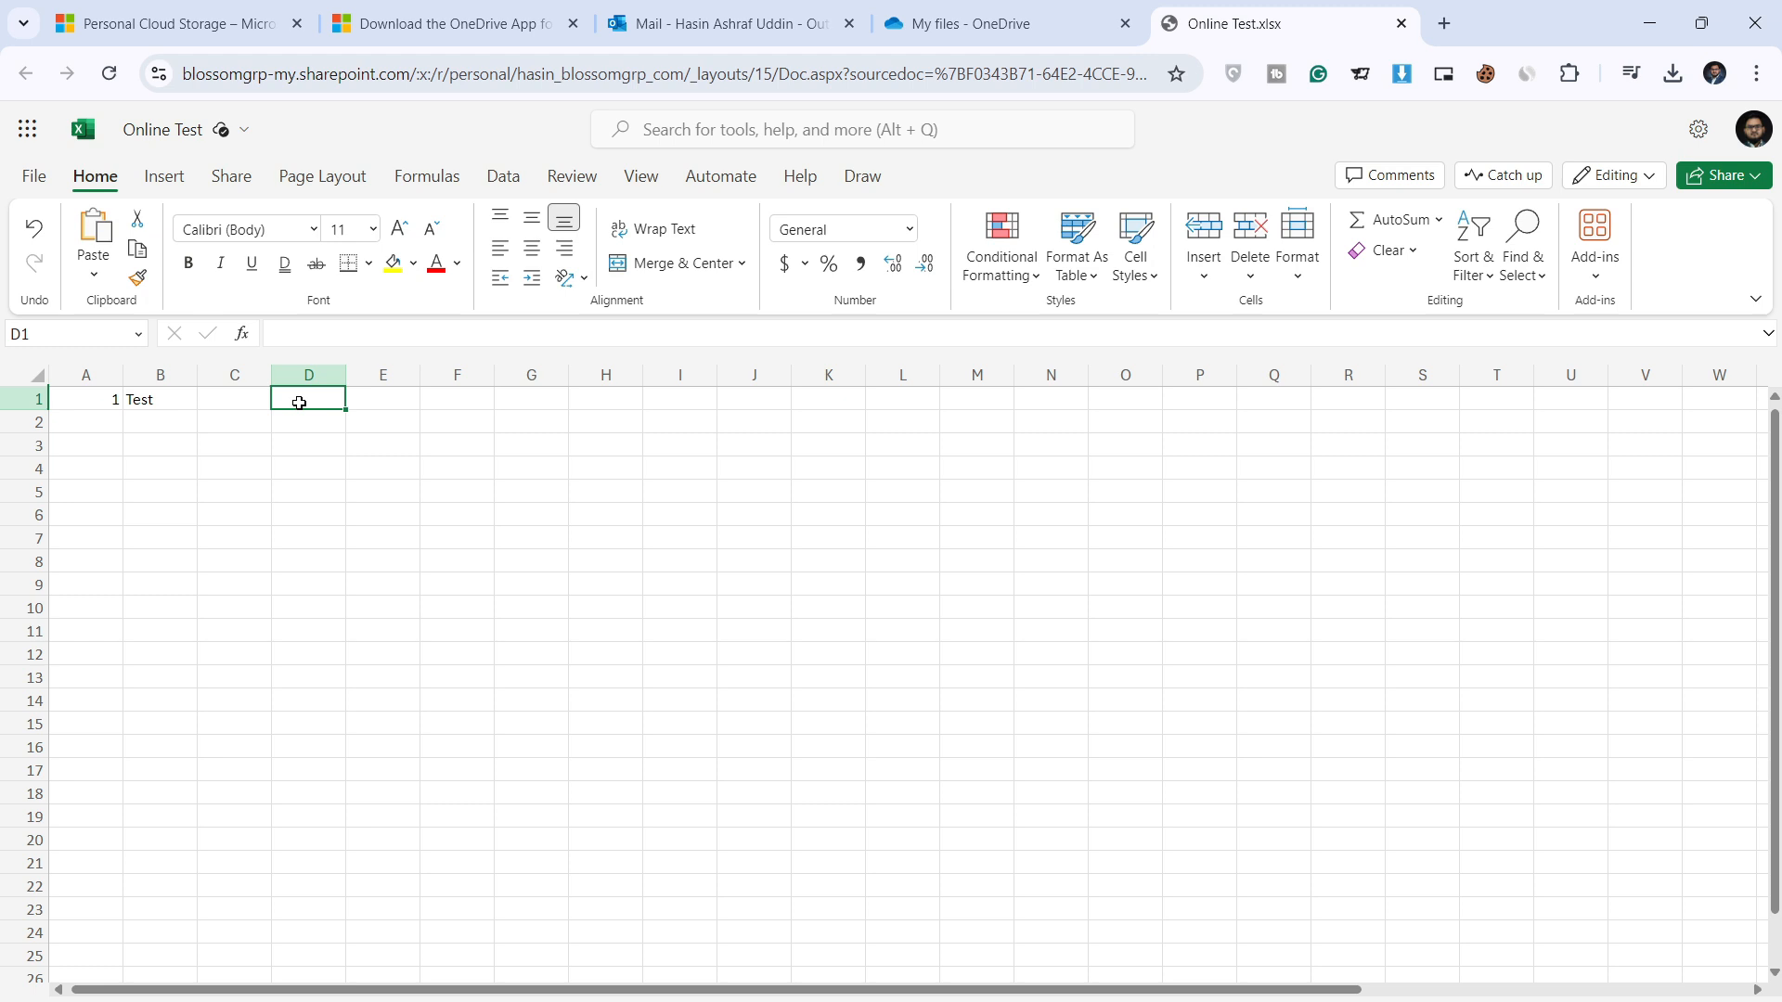